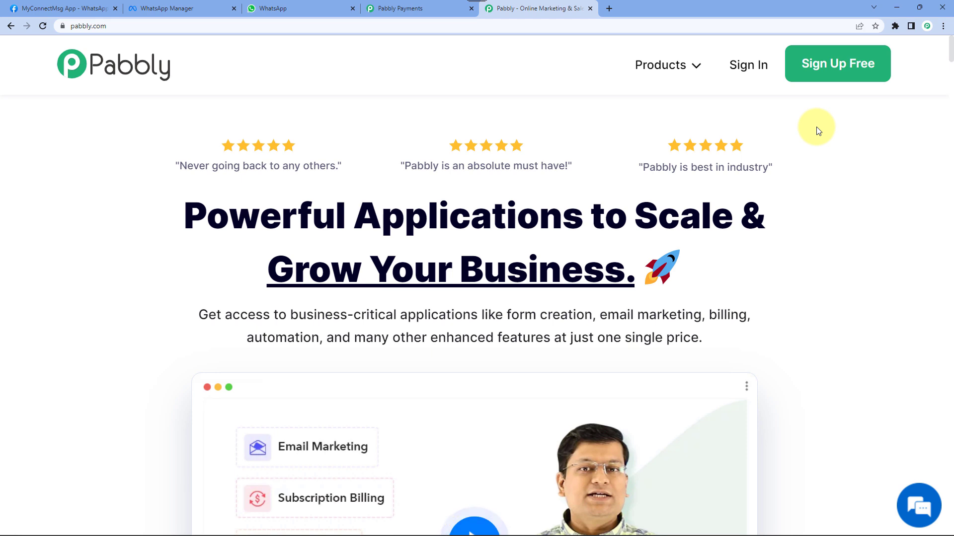
- Sign in, open Pabbly Connect, and create a workflow named 'Pabbly Subscription Billing to WhatsApp'
{"action": "left_click", "coordinate": [743, 71]}
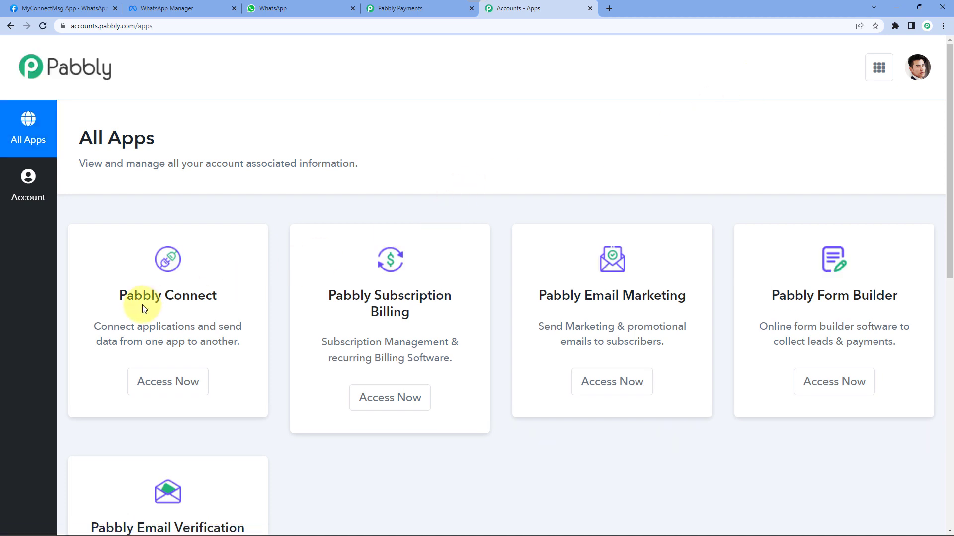
{"action": "left_click", "coordinate": [172, 385]}
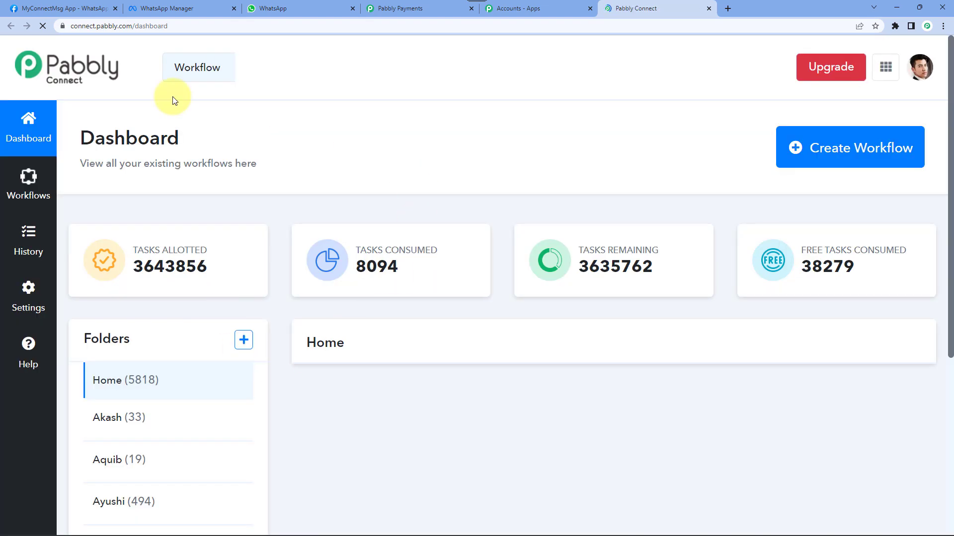
{"action": "left_click", "coordinate": [858, 156]}
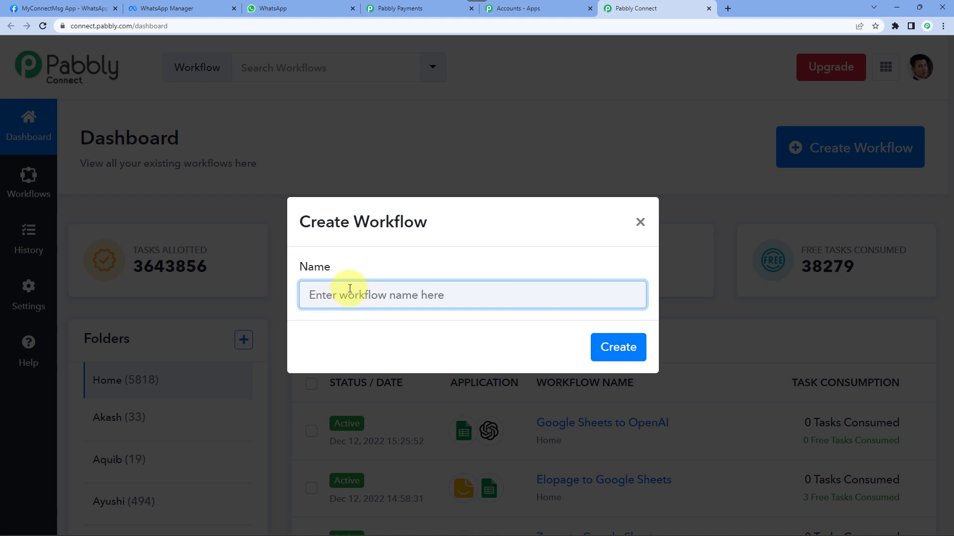
{"action": "type", "text": "Pabbly"}
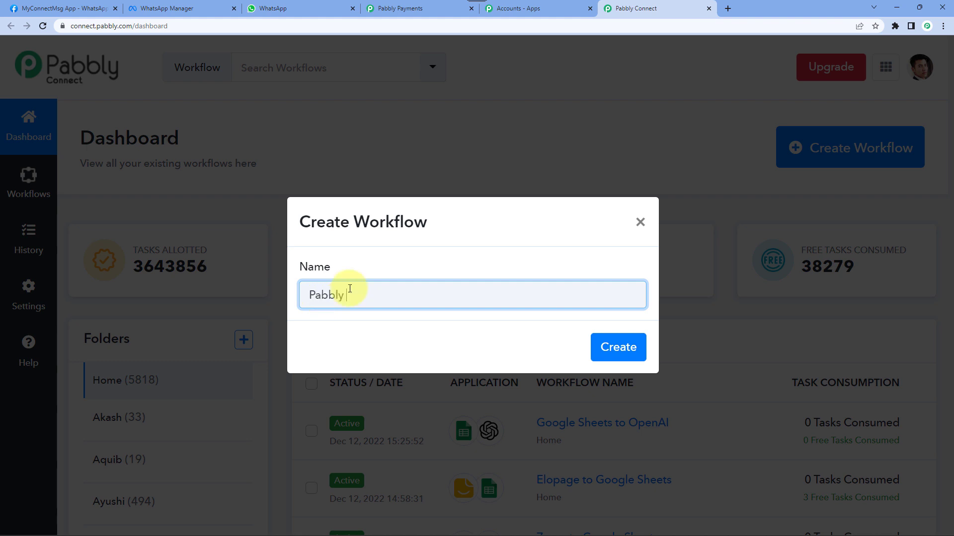
{"action": "type", "text": " Subscription Billing to WhatsApp"}
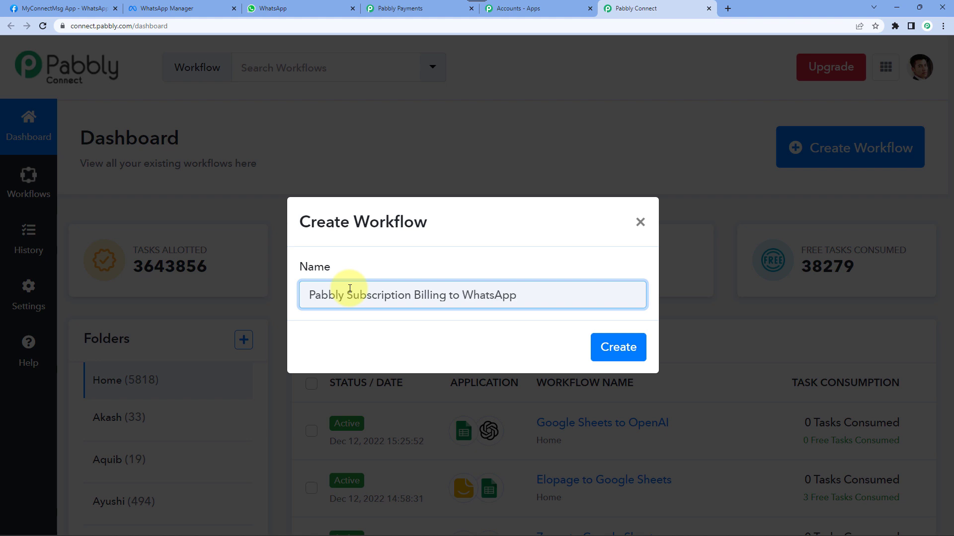
{"action": "key", "text": "Return"}
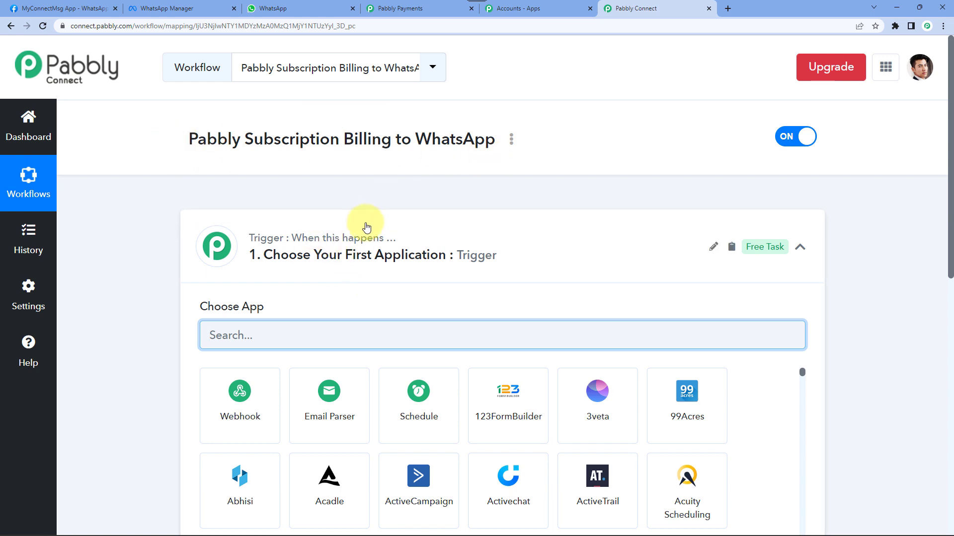
{"action": "left_click", "coordinate": [360, 239]}
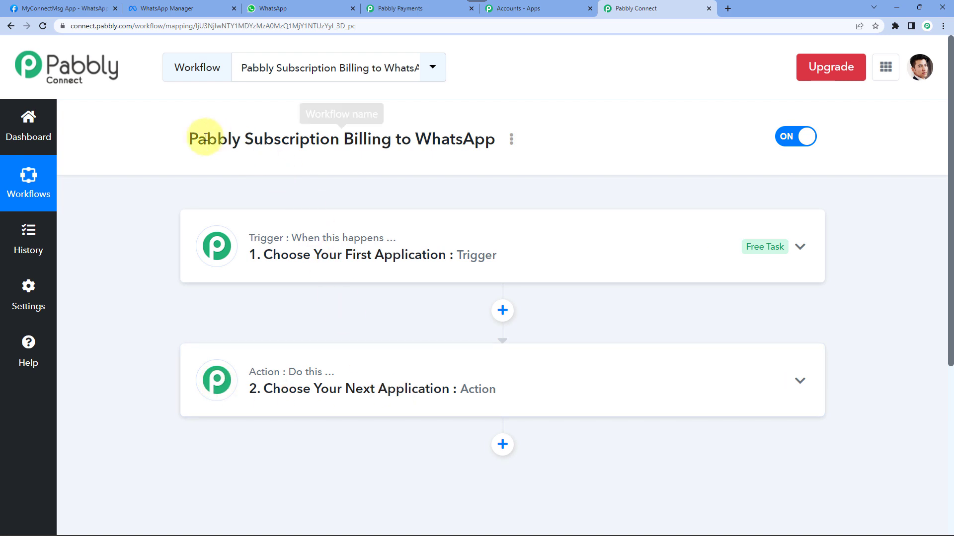
{"action": "left_click_drag", "start_coordinate": [191, 139], "coordinate": [390, 142]}
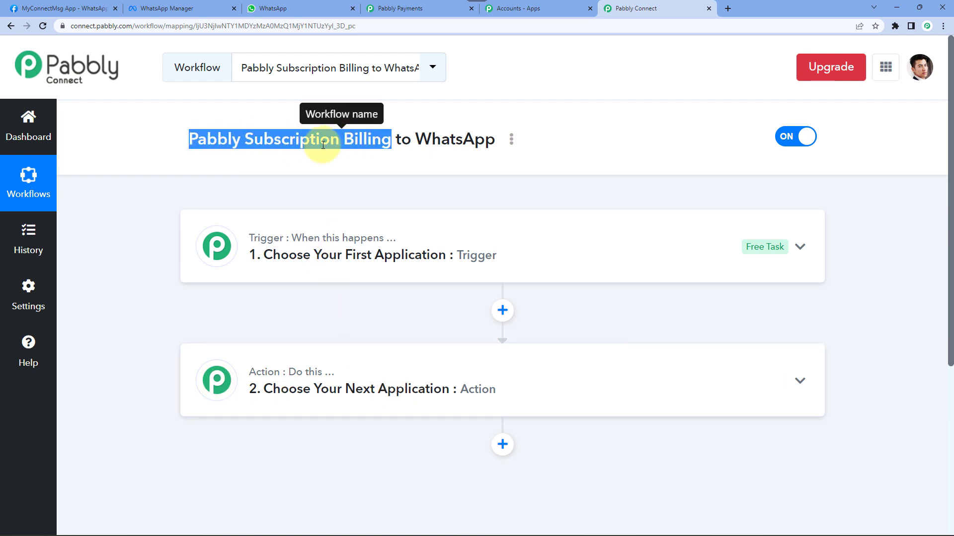
{"action": "left_click", "coordinate": [322, 145]}
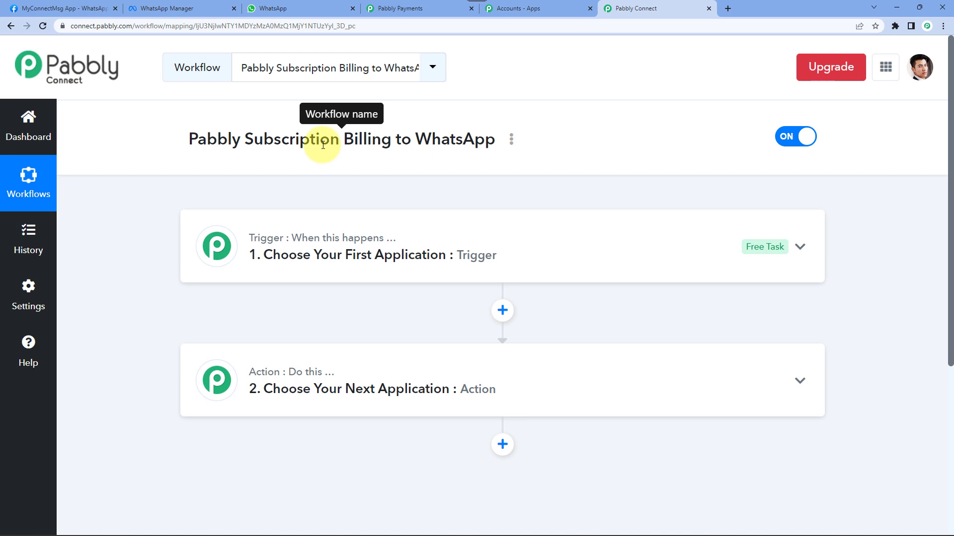
{"action": "double_click", "coordinate": [473, 135]}
{"action": "left_click", "coordinate": [511, 113]}
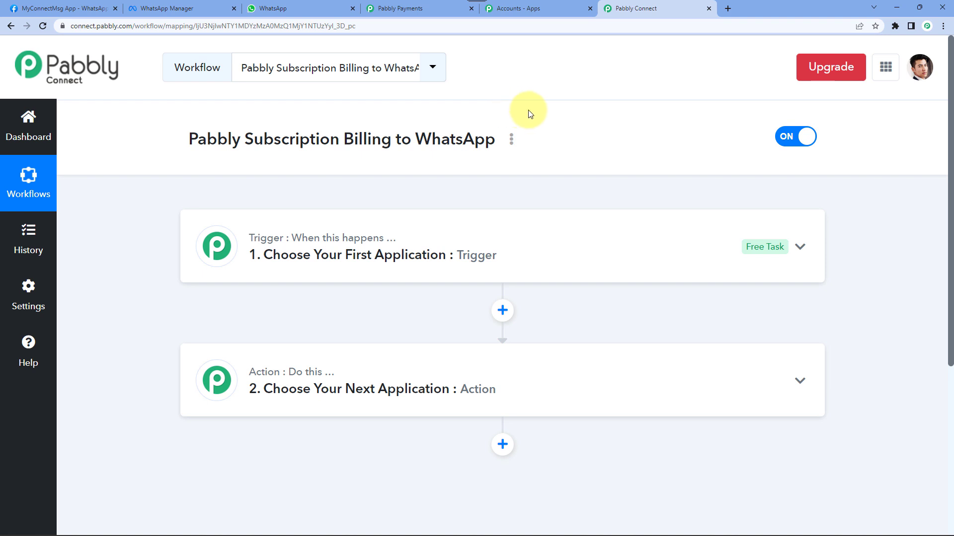
{"action": "left_click", "coordinate": [330, 259]}
- Set the trigger to Pabbly Subscription Billing with the Subscription expired event
{"action": "left_click", "coordinate": [254, 330]}
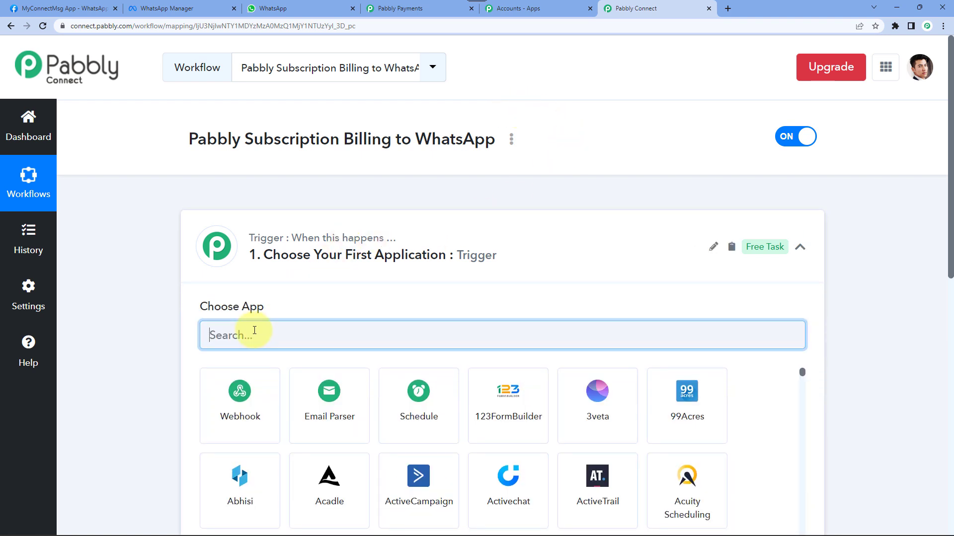
{"action": "type", "text": "pabbly"}
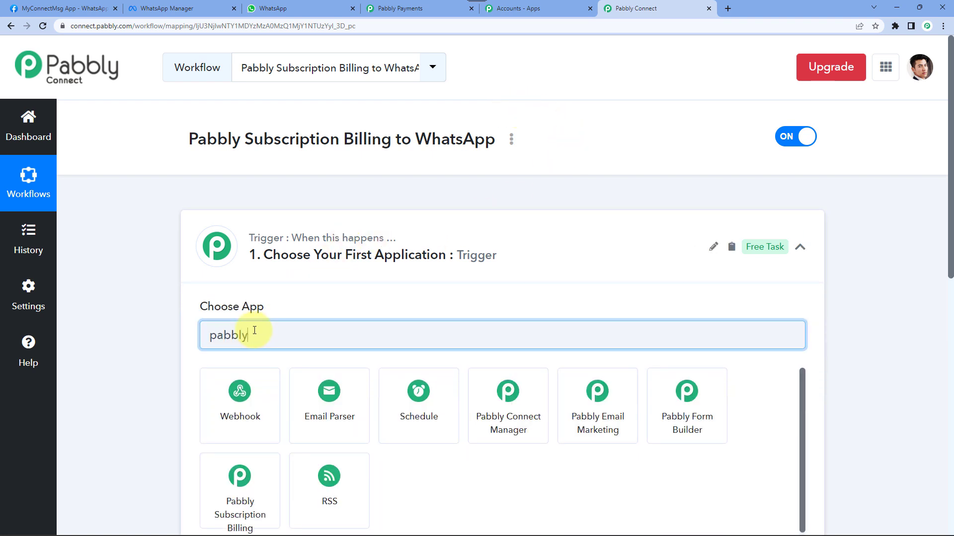
{"action": "type", "text": " Su"}
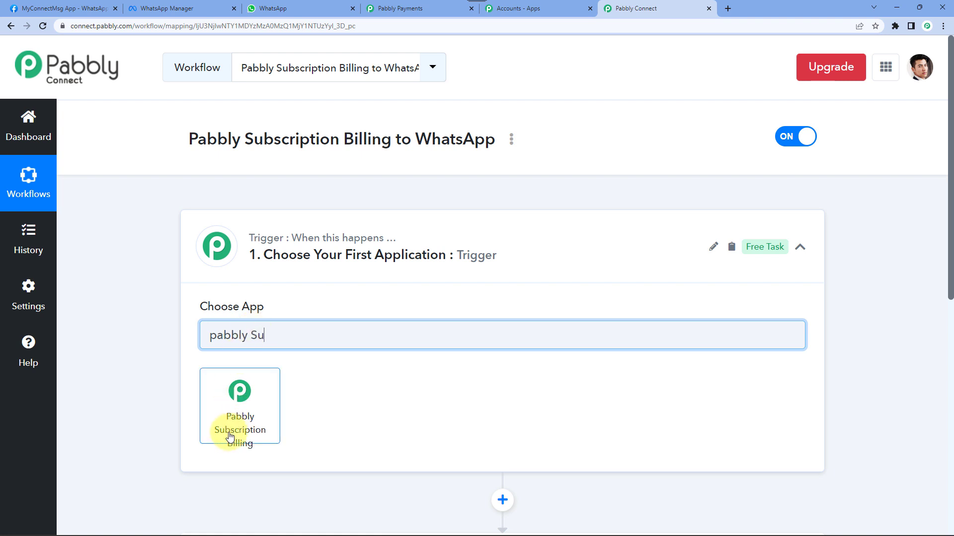
{"action": "left_click", "coordinate": [242, 431]}
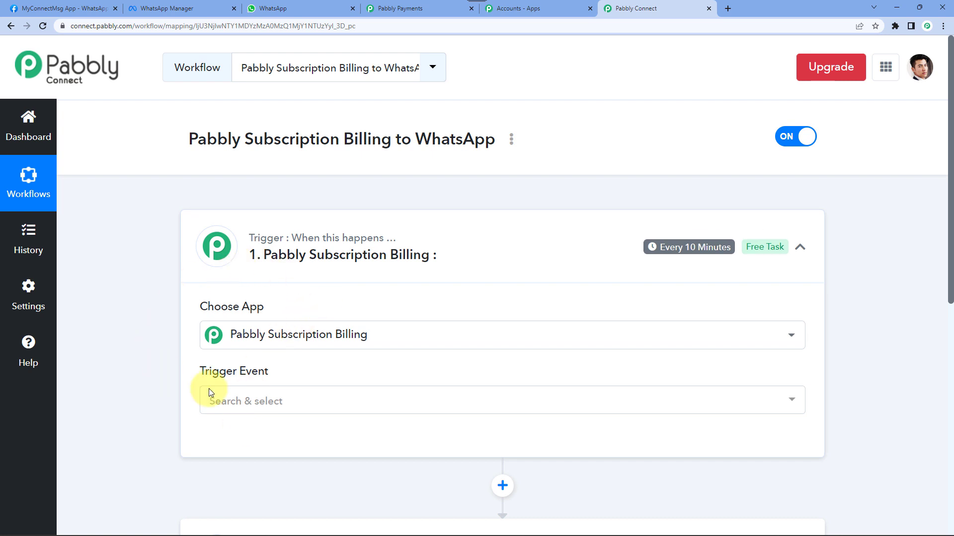
{"action": "scroll", "coordinate": [132, 333], "scroll_direction": "down", "scroll_amount": 2}
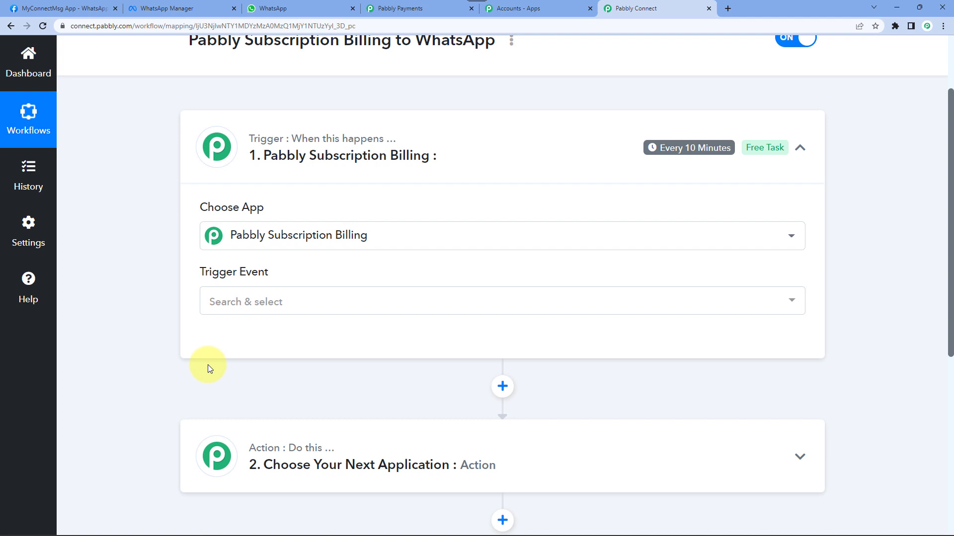
{"action": "left_click", "coordinate": [284, 303]}
{"action": "scroll", "coordinate": [308, 202], "scroll_direction": "down", "scroll_amount": 4}
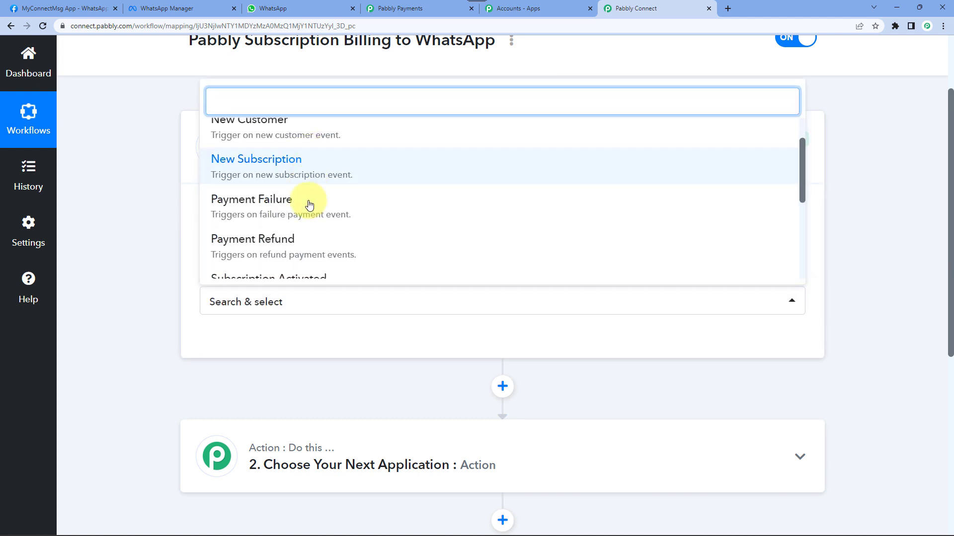
{"action": "scroll", "coordinate": [316, 226], "scroll_direction": "down", "scroll_amount": 1}
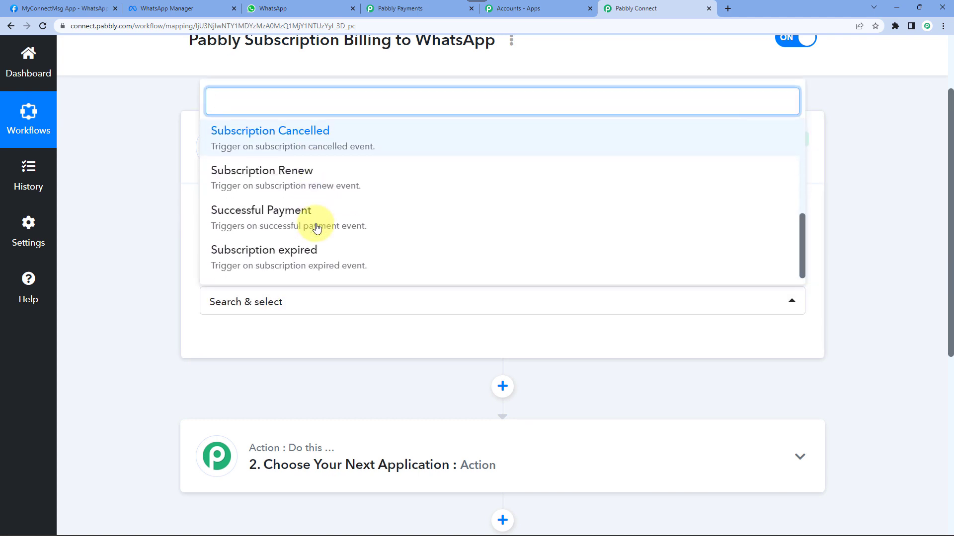
{"action": "left_click", "coordinate": [316, 262]}
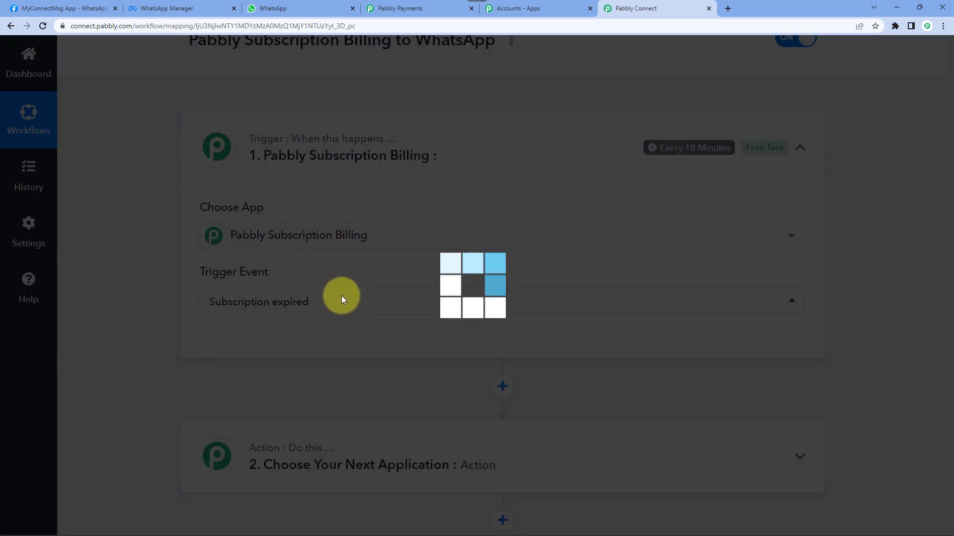
{"action": "scroll", "coordinate": [176, 264], "scroll_direction": "down", "scroll_amount": 3}
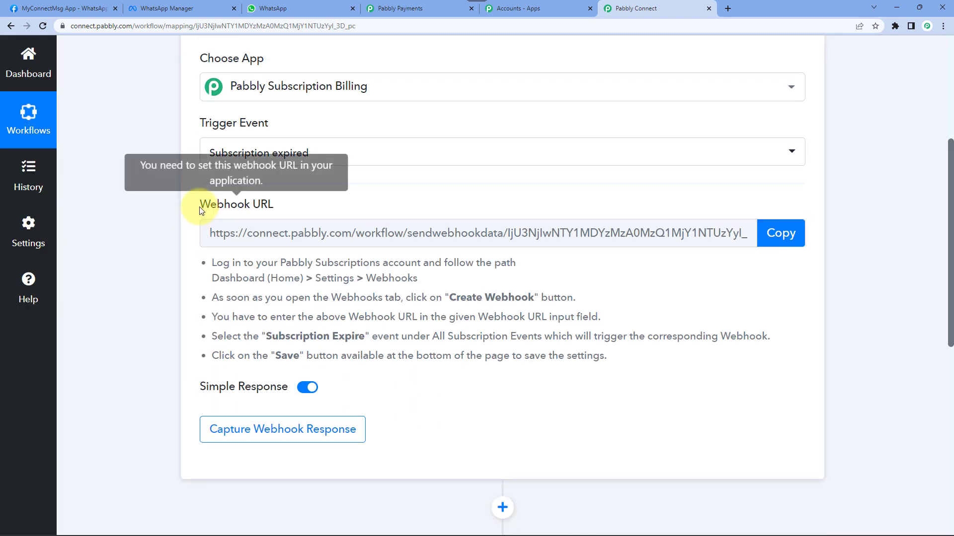
- Copy the trigger's webhook URL and switch to the Pabbly Subscription Billing tab
{"action": "left_click", "coordinate": [790, 235]}
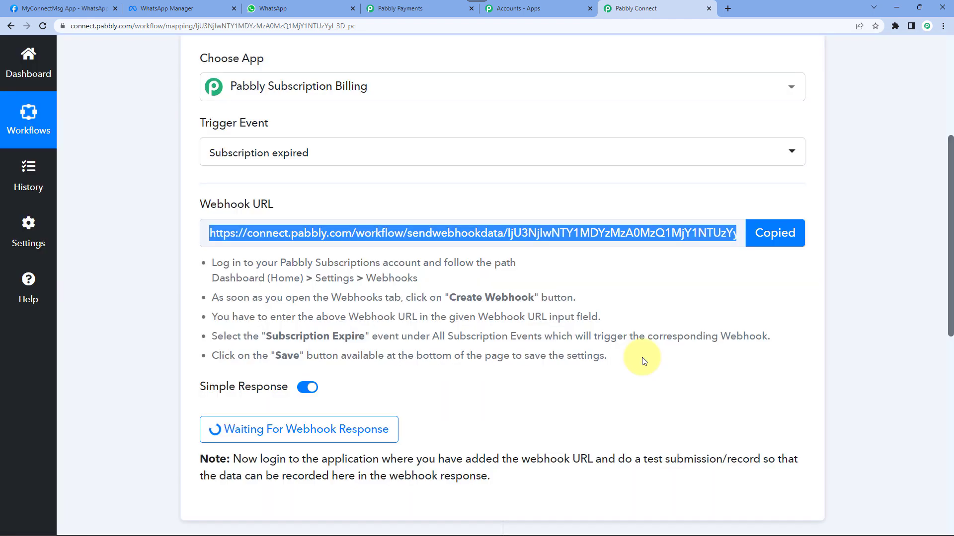
{"action": "left_click_drag", "start_coordinate": [640, 362], "coordinate": [210, 263]}
{"action": "left_click", "coordinate": [188, 260]}
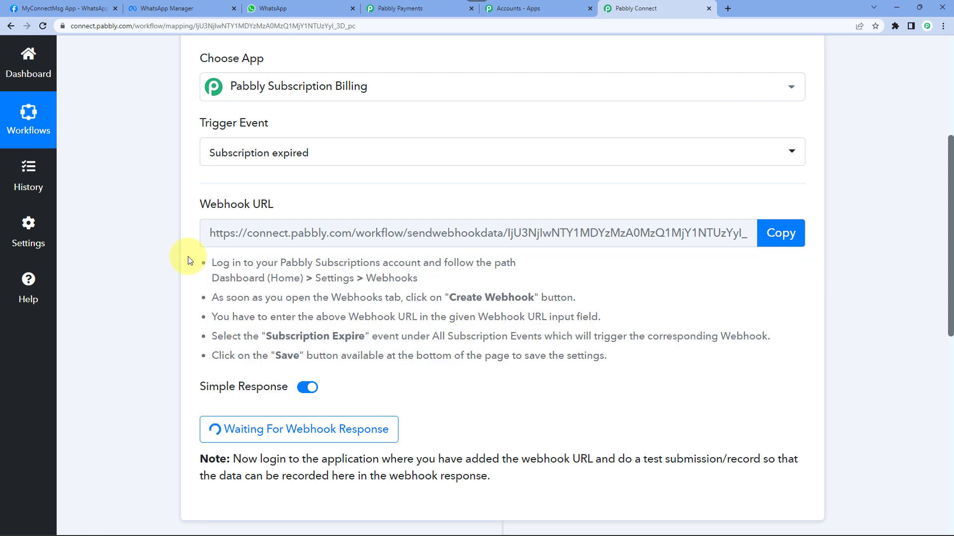
{"action": "left_click", "coordinate": [410, 6]}
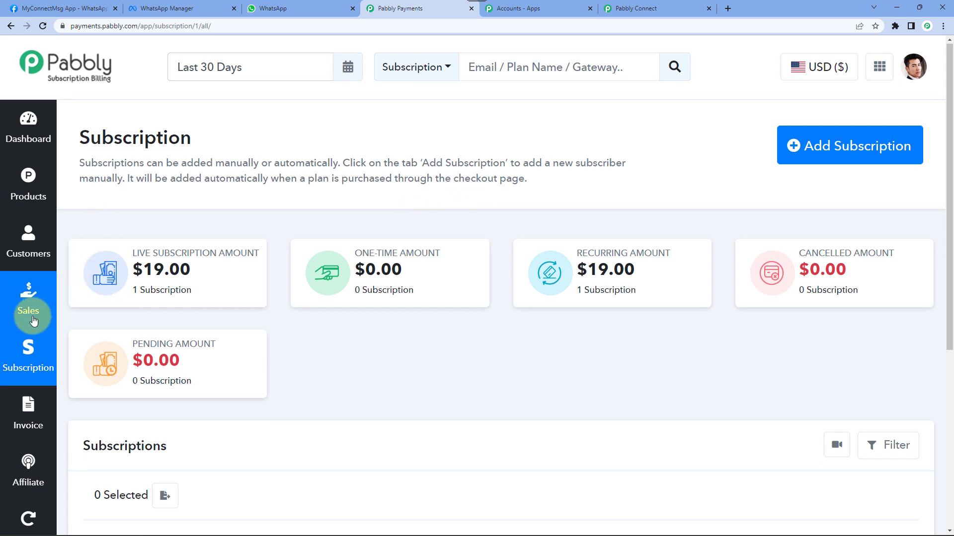
- Go to Settings > Webhooks in Subscription Billing and start adding a webhook
{"action": "scroll", "coordinate": [28, 348], "scroll_direction": "down", "scroll_amount": 3}
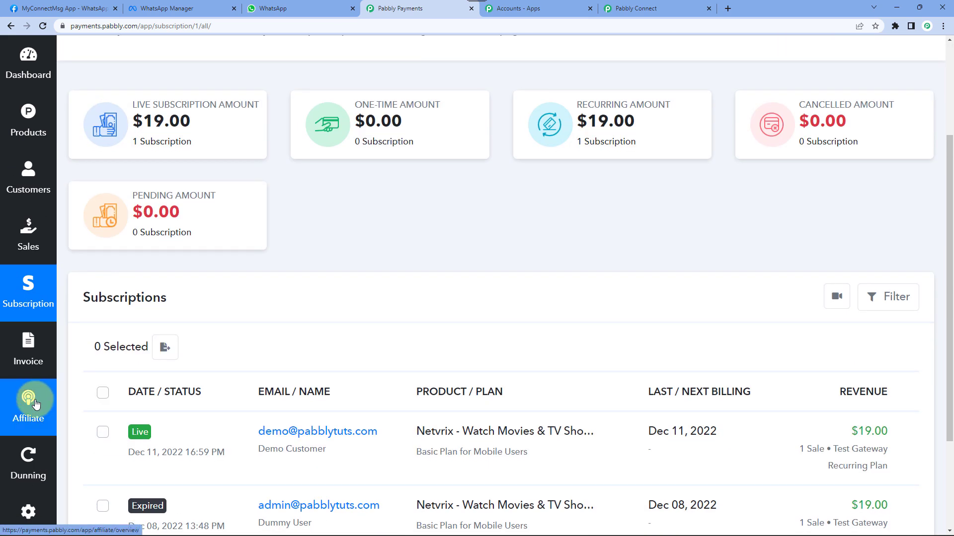
{"action": "left_click", "coordinate": [29, 513]}
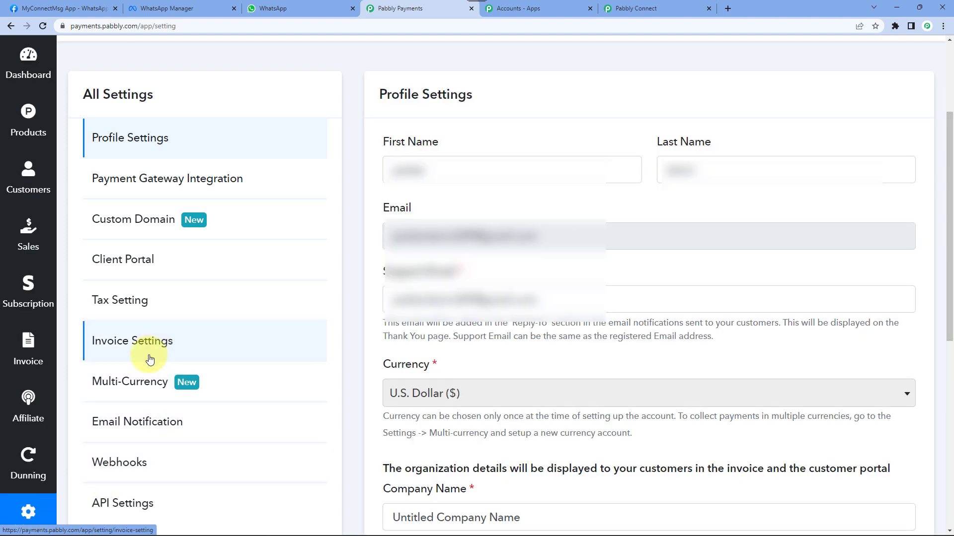
{"action": "left_click", "coordinate": [127, 469]}
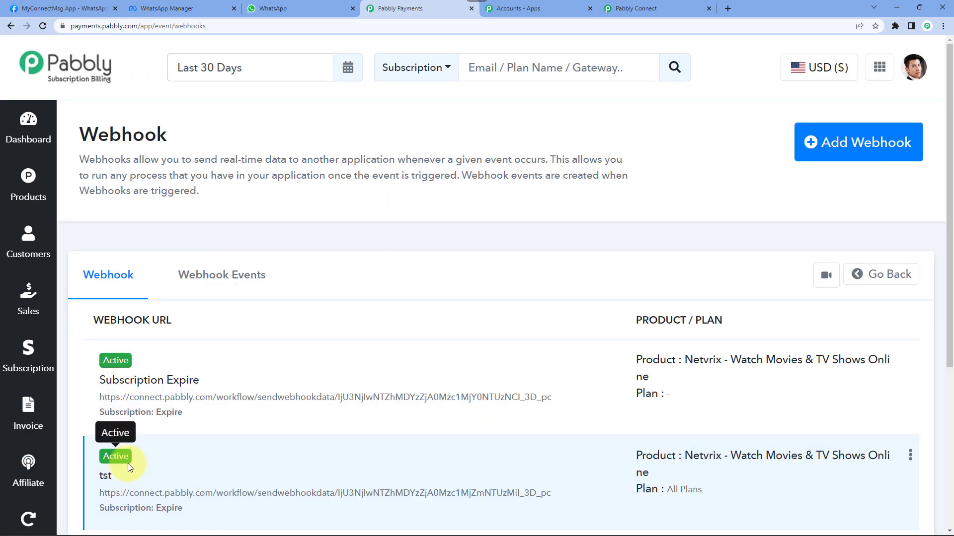
{"action": "left_click", "coordinate": [867, 157]}
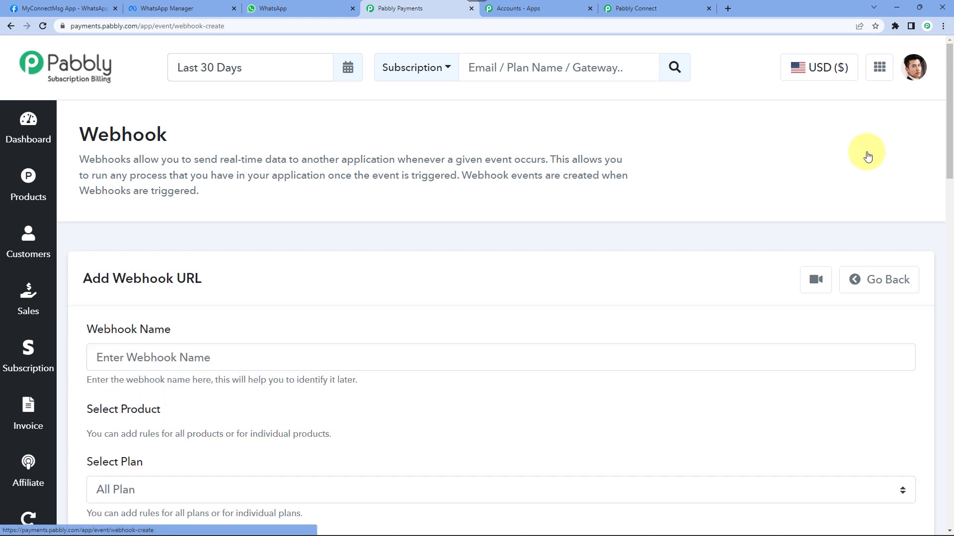
- Name the new webhook 'Subscription Expire Final'
{"action": "scroll", "coordinate": [267, 195], "scroll_direction": "down", "scroll_amount": 4}
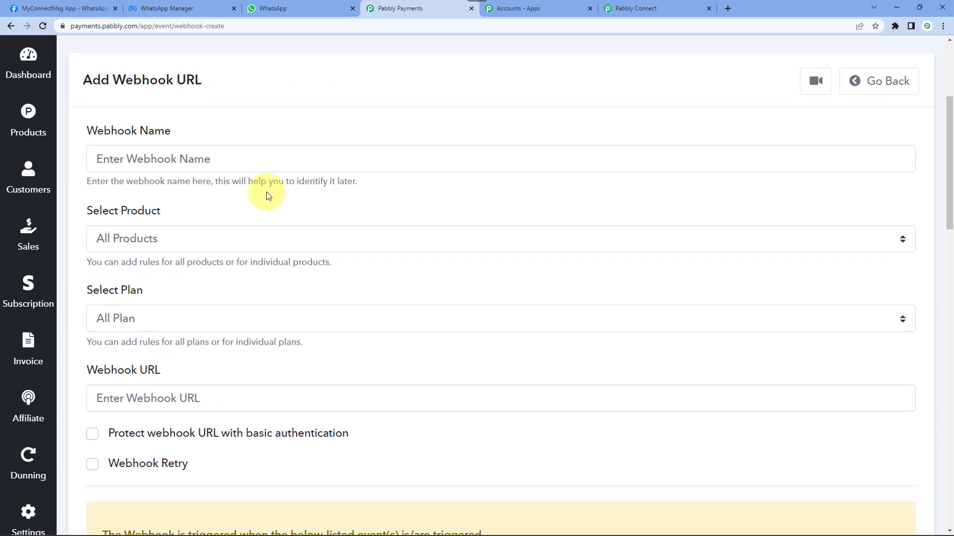
{"action": "left_click", "coordinate": [161, 162]}
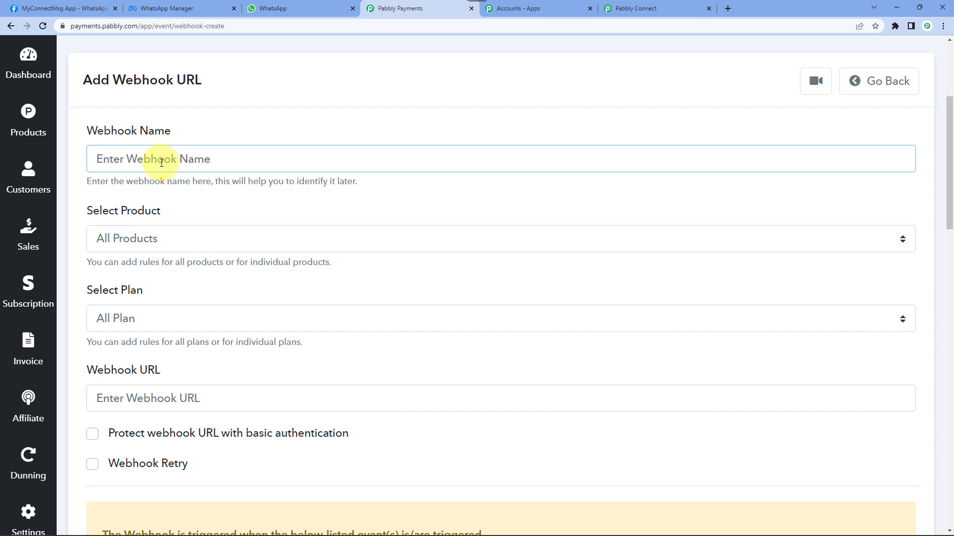
{"action": "type", "text": "Subscri"}
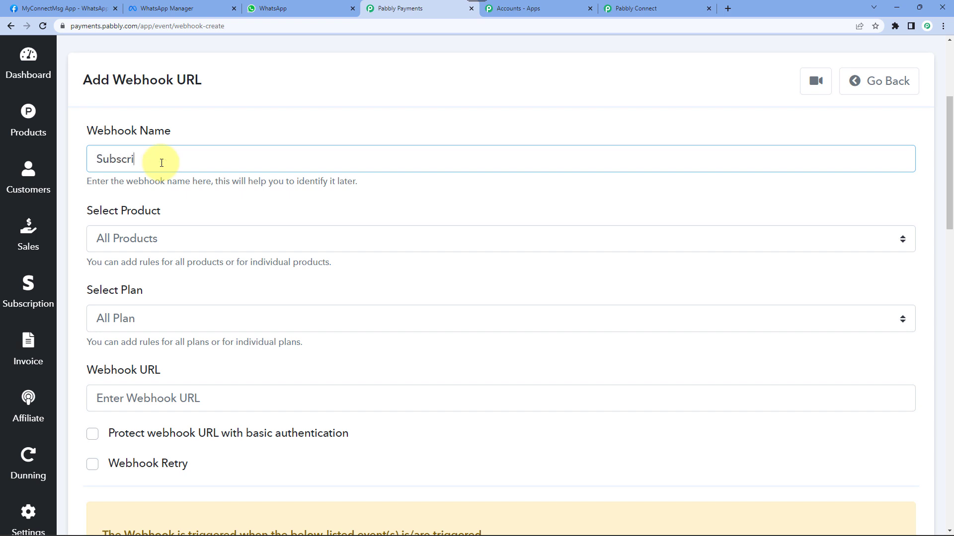
{"action": "type", "text": "ption Expire Fina"}
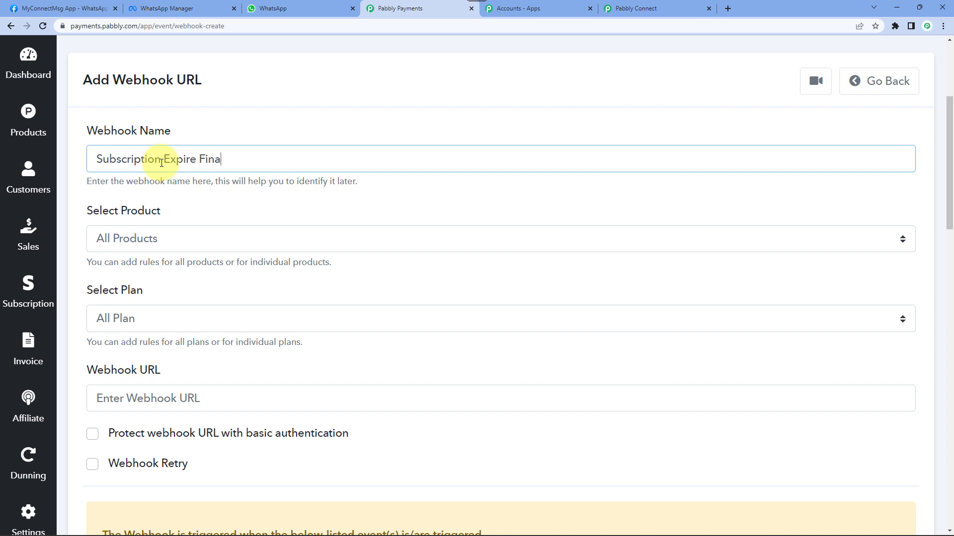
{"action": "type", "text": "l"}
{"action": "left_click", "coordinate": [162, 163]}
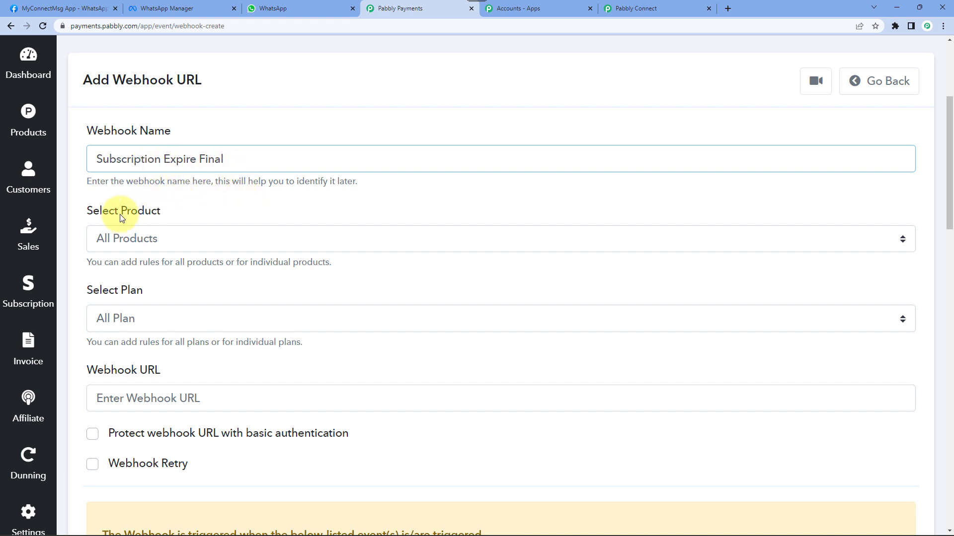
{"action": "left_click", "coordinate": [156, 238]}
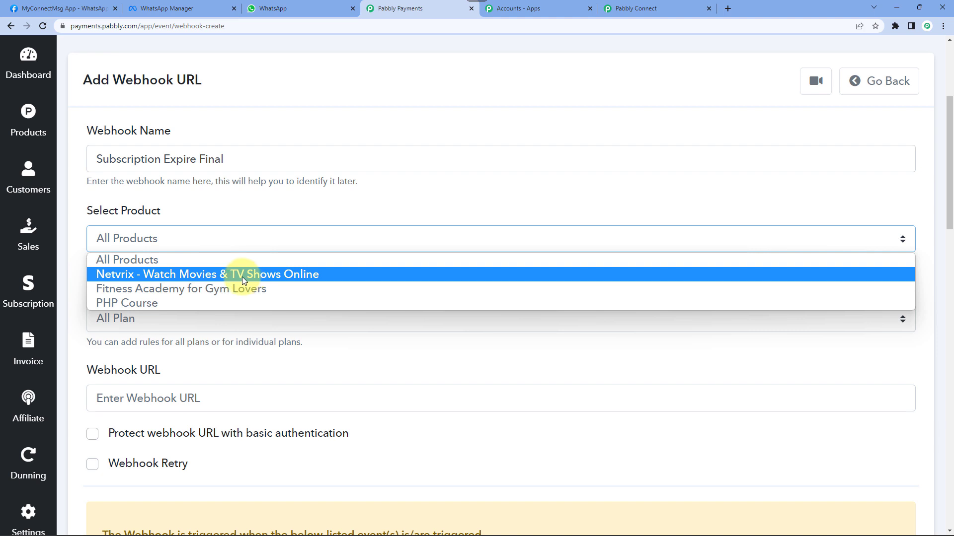
- Limit the webhook to the Netvrix - Watch Movies & TV Shows Online product, keeping All Plan
{"action": "left_click", "coordinate": [138, 275]}
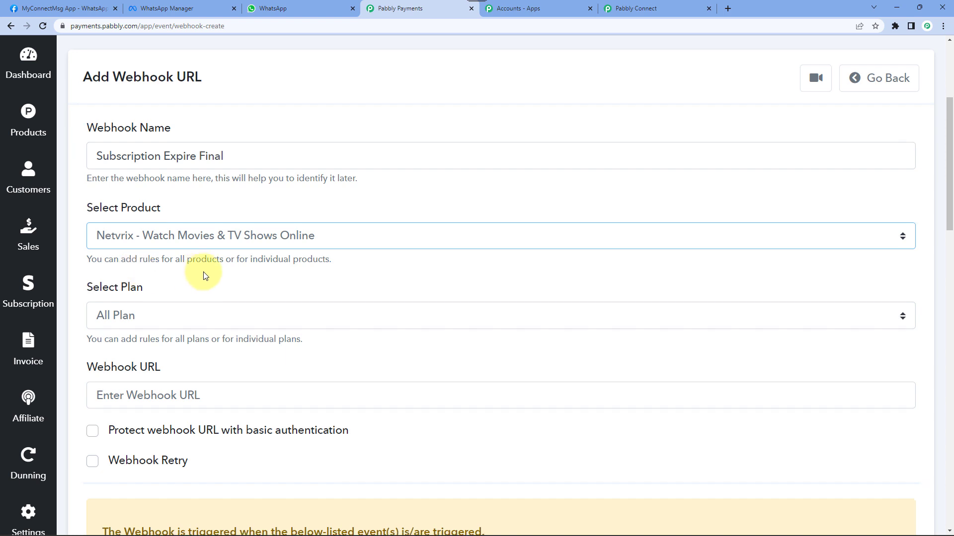
{"action": "scroll", "coordinate": [204, 272], "scroll_direction": "down", "scroll_amount": 4}
{"action": "left_click", "coordinate": [124, 120]}
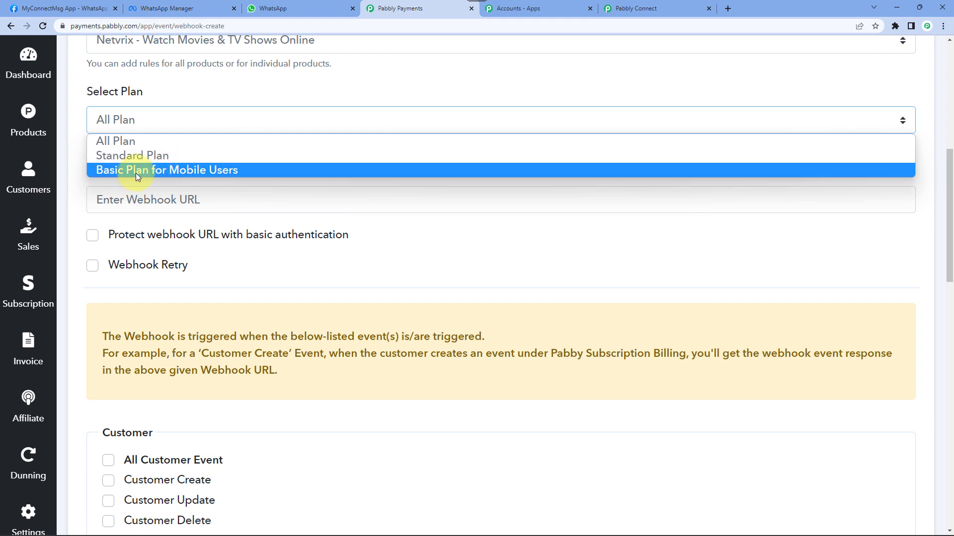
{"action": "left_click", "coordinate": [80, 122]}
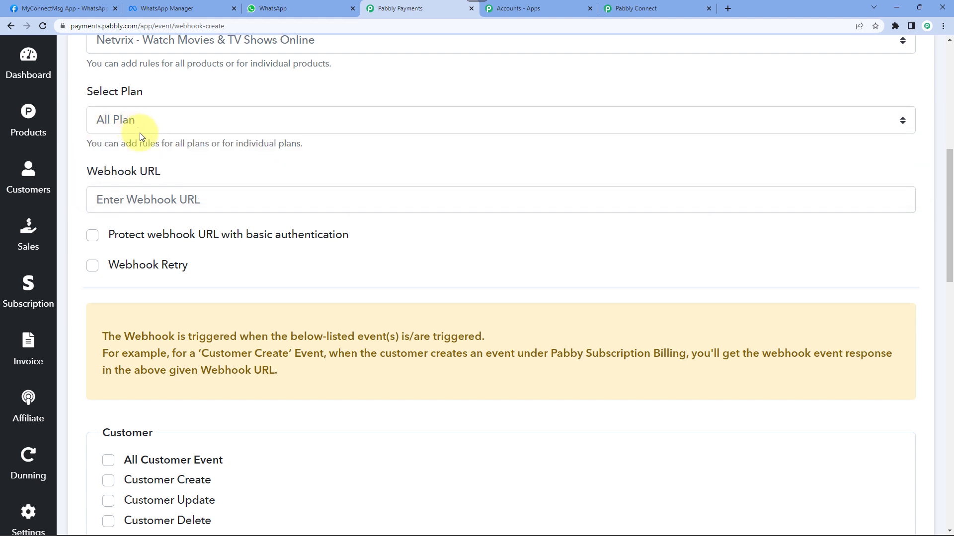
{"action": "scroll", "coordinate": [157, 161], "scroll_direction": "down", "scroll_amount": 2}
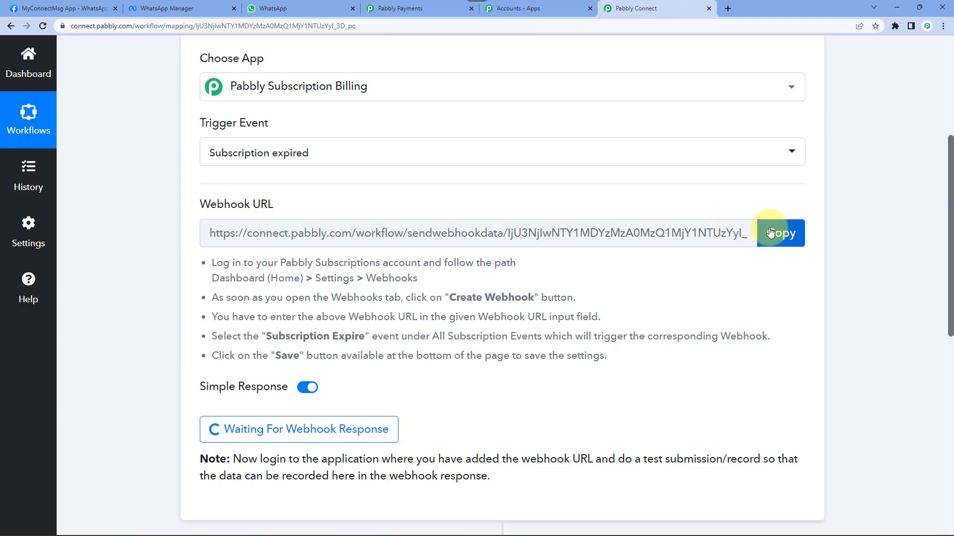
- Paste the Pabbly Connect webhook URL into the form, tick Subscription Expire, and save
{"action": "left_click", "coordinate": [774, 233]}
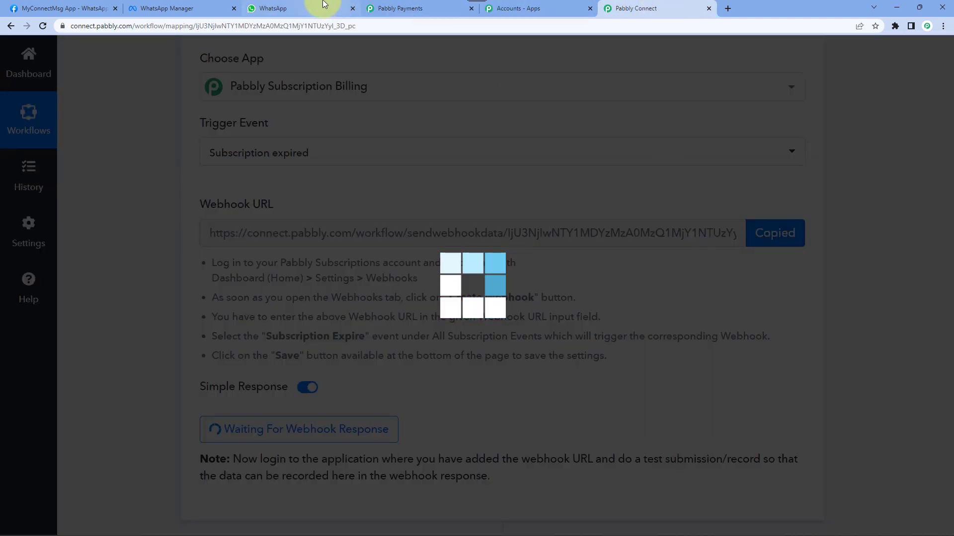
{"action": "left_click", "coordinate": [398, 8]}
{"action": "left_click", "coordinate": [164, 96]}
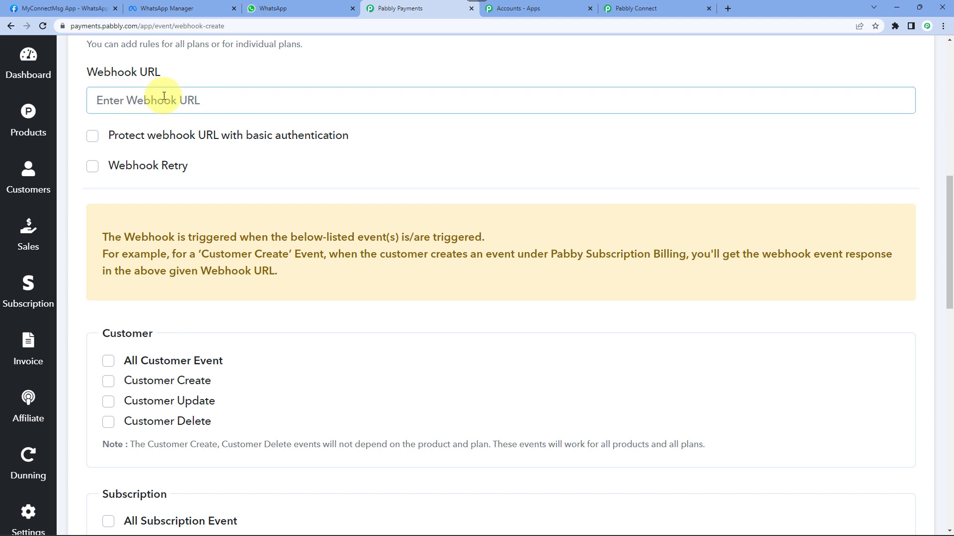
{"action": "scroll", "coordinate": [273, 182], "scroll_direction": "down", "scroll_amount": 7}
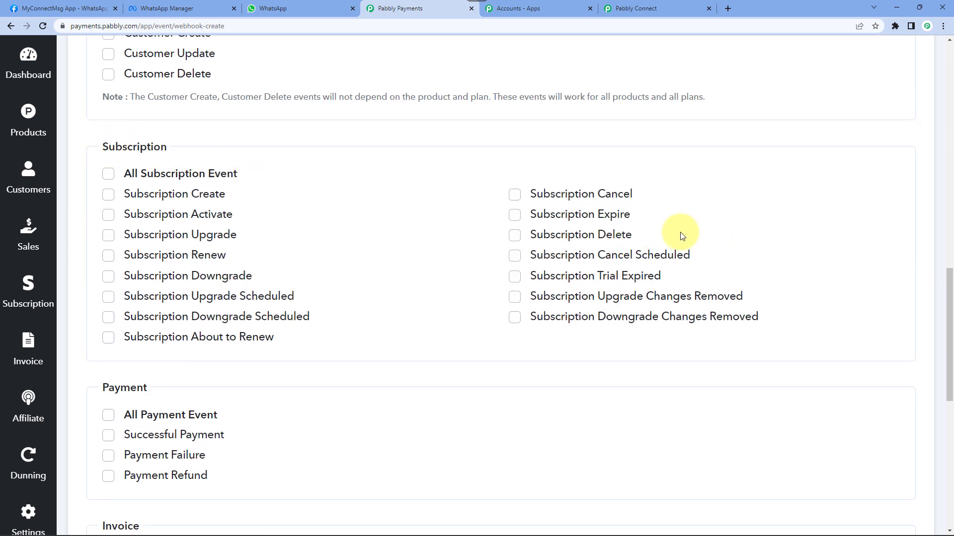
{"action": "mouse_move", "coordinate": [558, 218]}
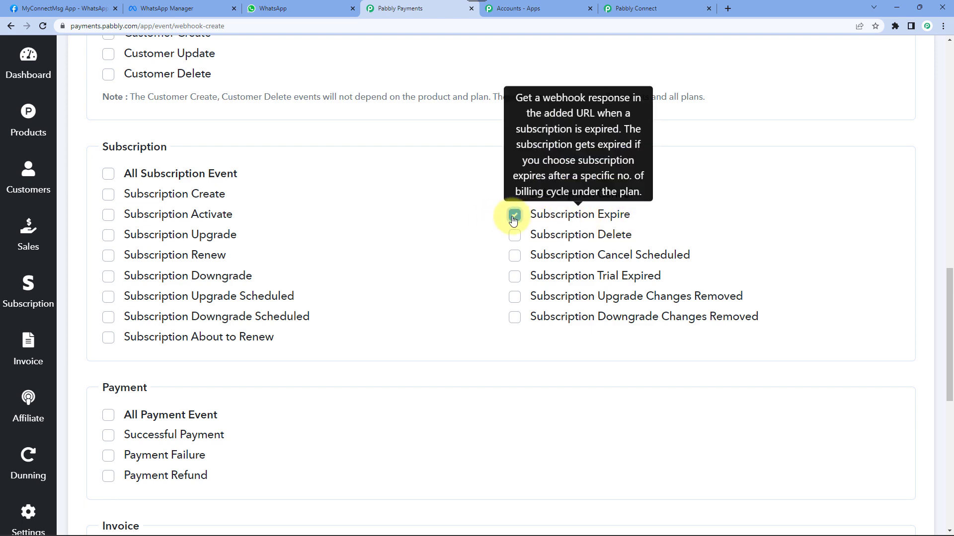
{"action": "scroll", "coordinate": [249, 249], "scroll_direction": "down", "scroll_amount": 10}
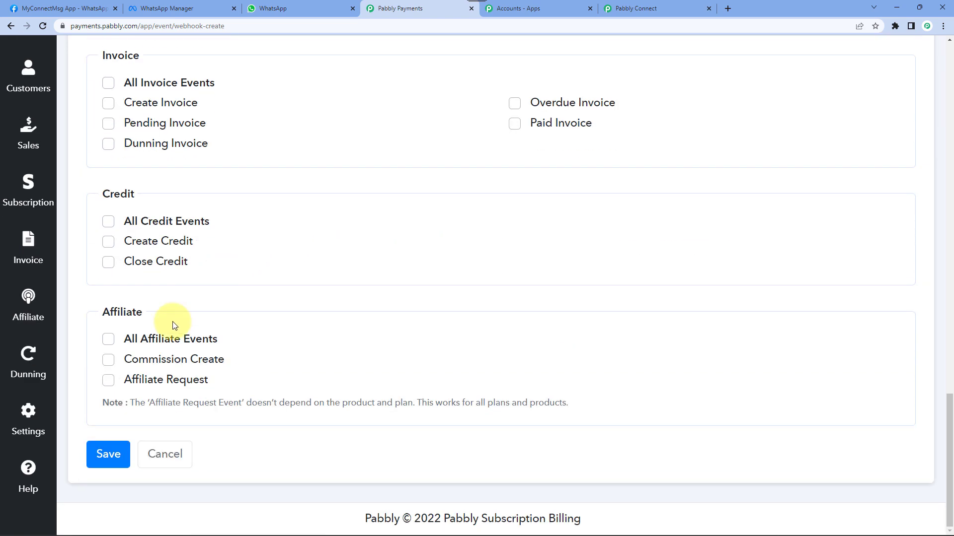
{"action": "left_click", "coordinate": [109, 456]}
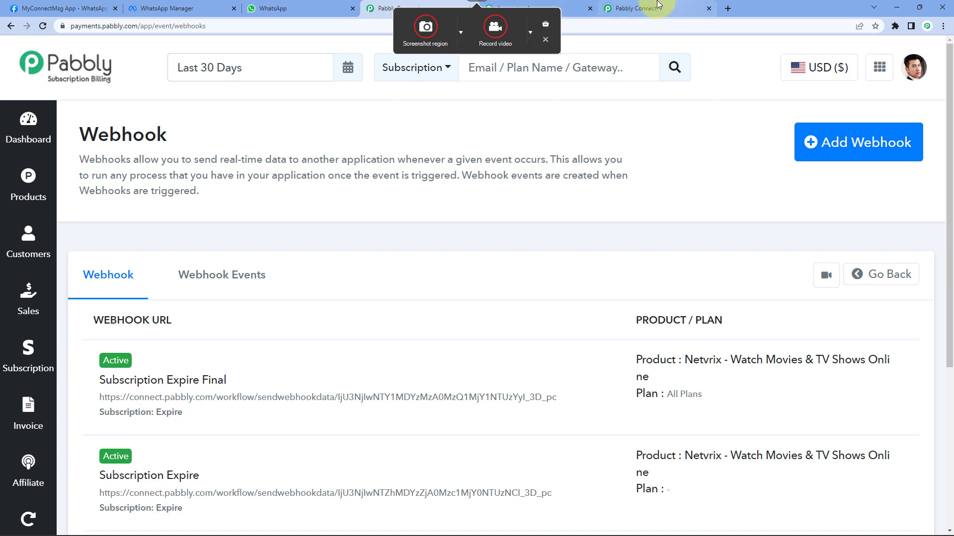
- Confirm the Connect trigger is still waiting for a webhook response, then return to the billing webhooks list
{"action": "left_click", "coordinate": [636, 9]}
{"action": "scroll", "coordinate": [451, 308], "scroll_direction": "down", "scroll_amount": 3}
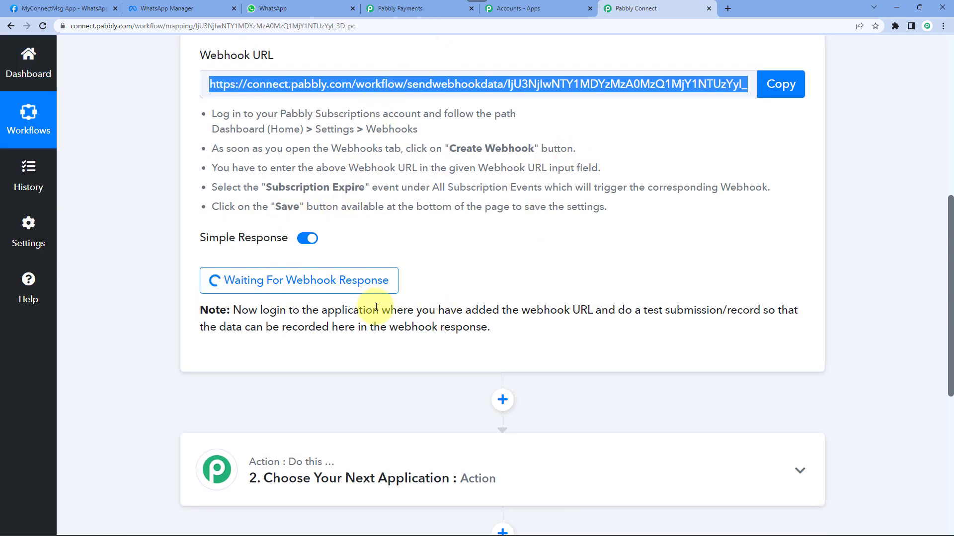
{"action": "left_click", "coordinate": [551, 266]}
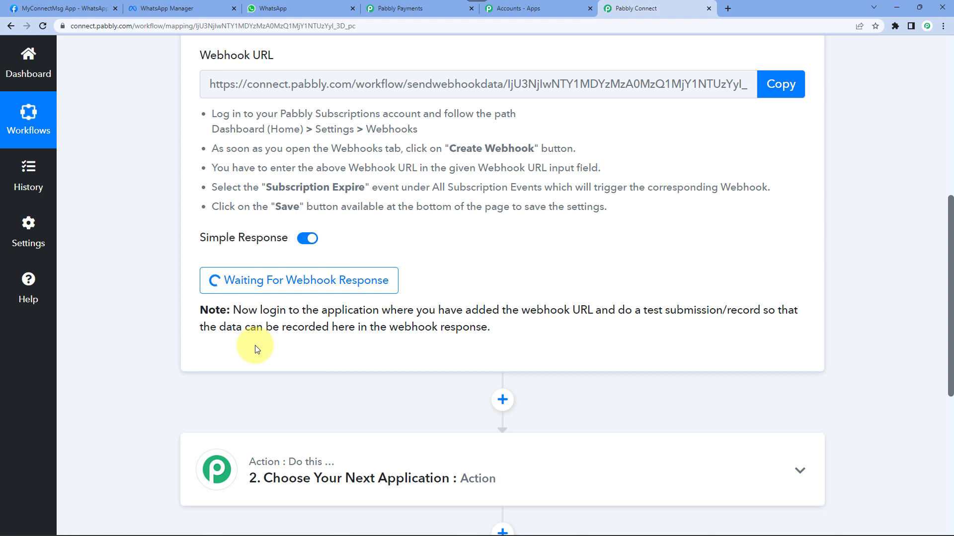
{"action": "left_click", "coordinate": [399, 9]}
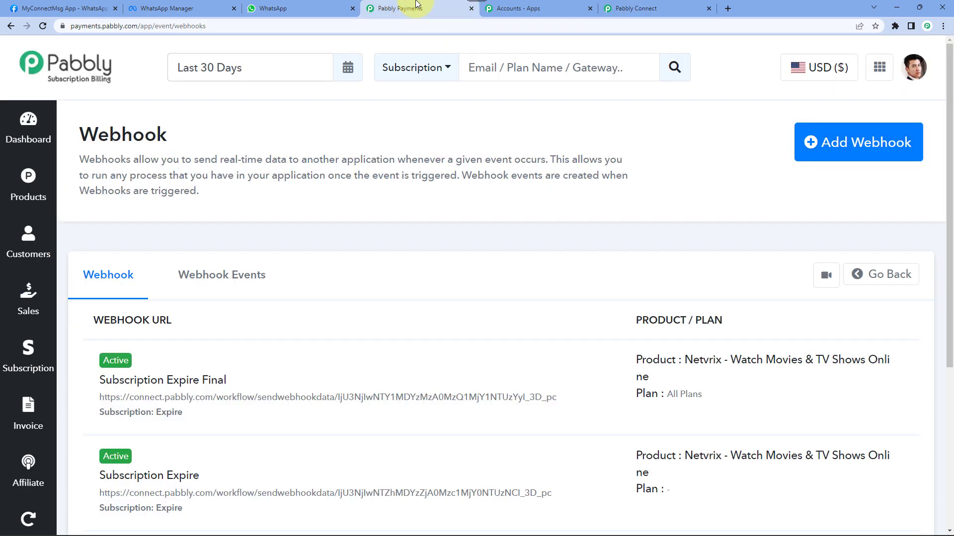
- Review the Netvrix product plans, then open the Subscriptions list with its Live and Expired entries
{"action": "left_click", "coordinate": [17, 198]}
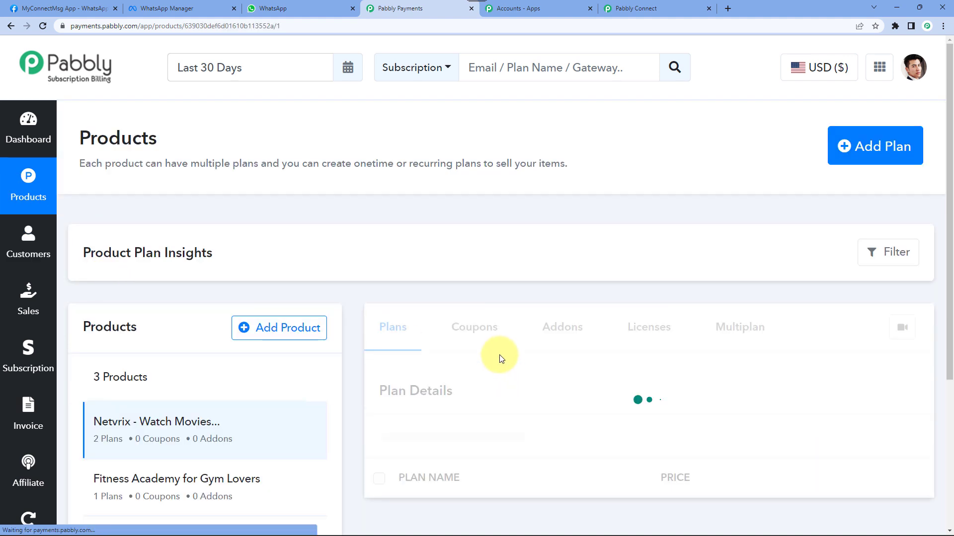
{"action": "scroll", "coordinate": [508, 324], "scroll_direction": "down", "scroll_amount": 4}
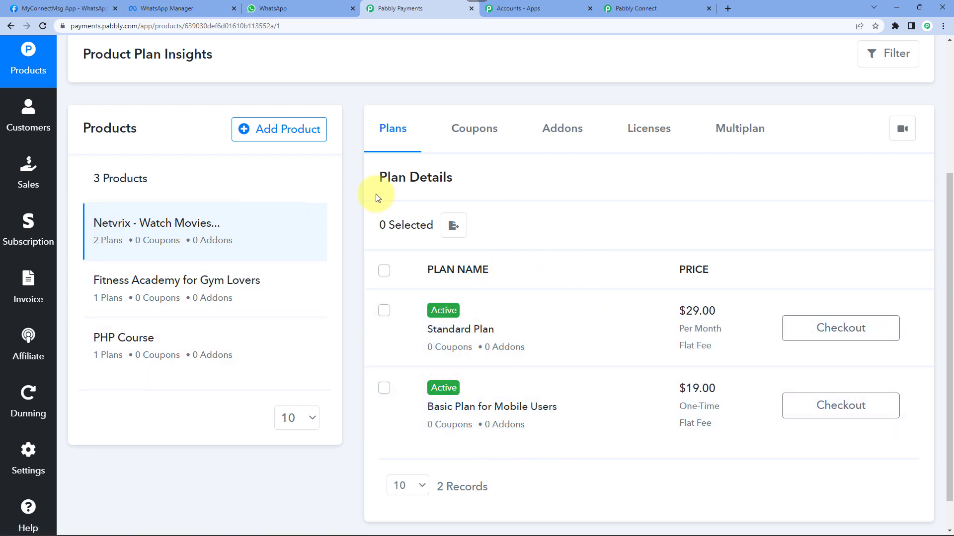
{"action": "left_click", "coordinate": [28, 221]}
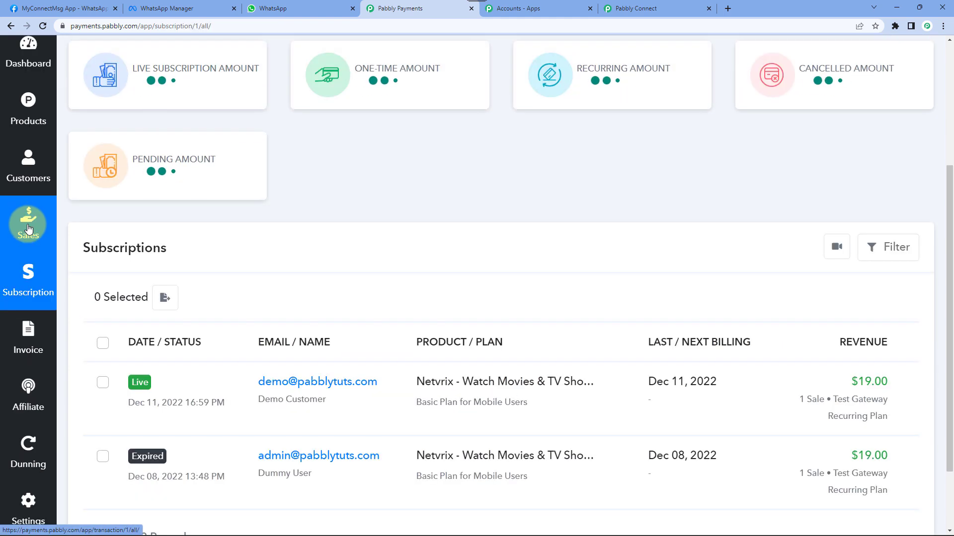
- Open the demo customer's Netvrix subscription details and check the workflow for a webhook response
{"action": "scroll", "coordinate": [422, 202], "scroll_direction": "down", "scroll_amount": 2}
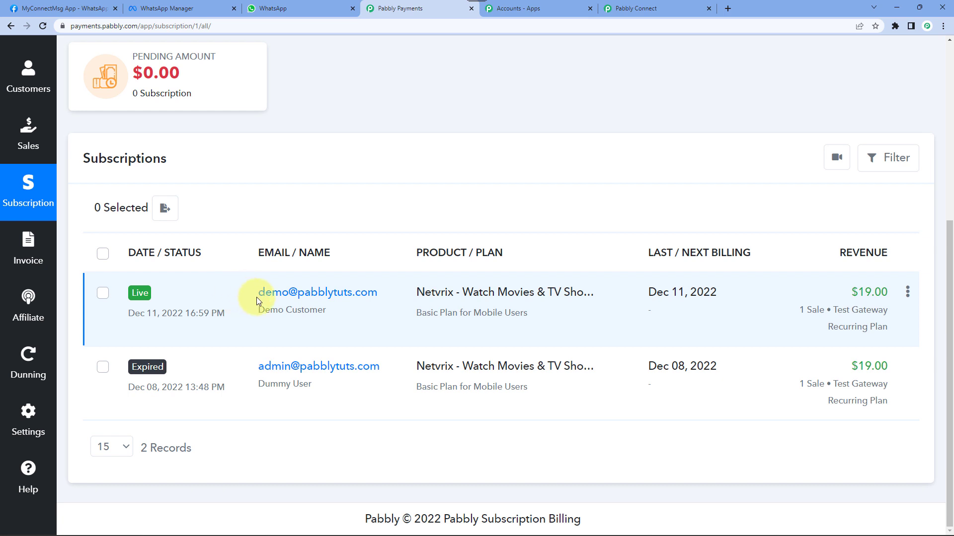
{"action": "left_click", "coordinate": [301, 293]}
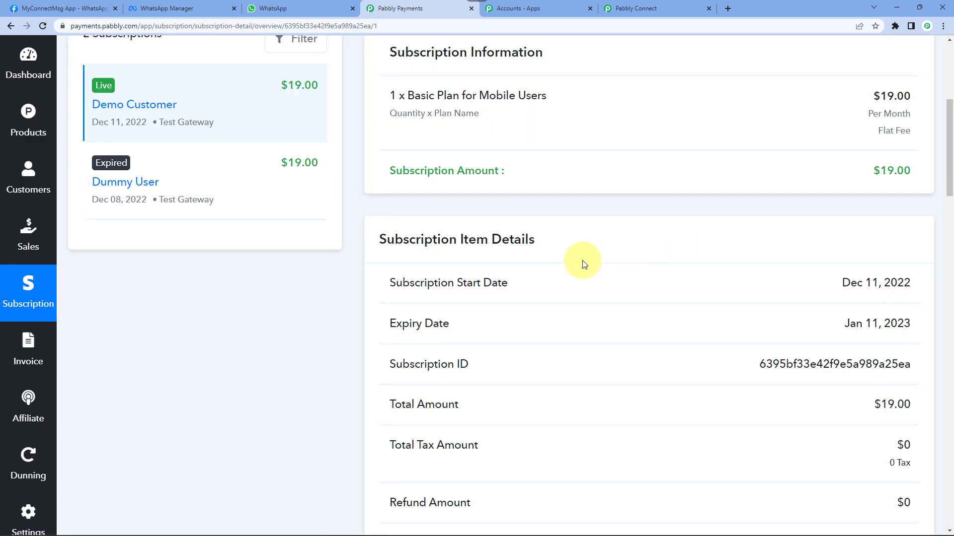
{"action": "scroll", "coordinate": [584, 263], "scroll_direction": "up", "scroll_amount": 5}
{"action": "scroll", "coordinate": [454, 170], "scroll_direction": "down", "scroll_amount": 3}
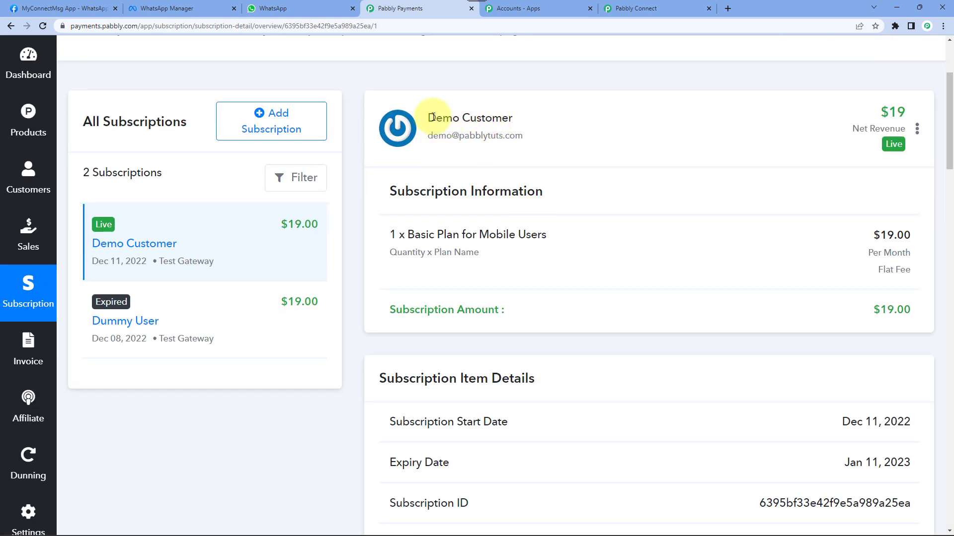
{"action": "left_click_drag", "start_coordinate": [429, 117], "coordinate": [515, 122]}
{"action": "left_click", "coordinate": [509, 119]}
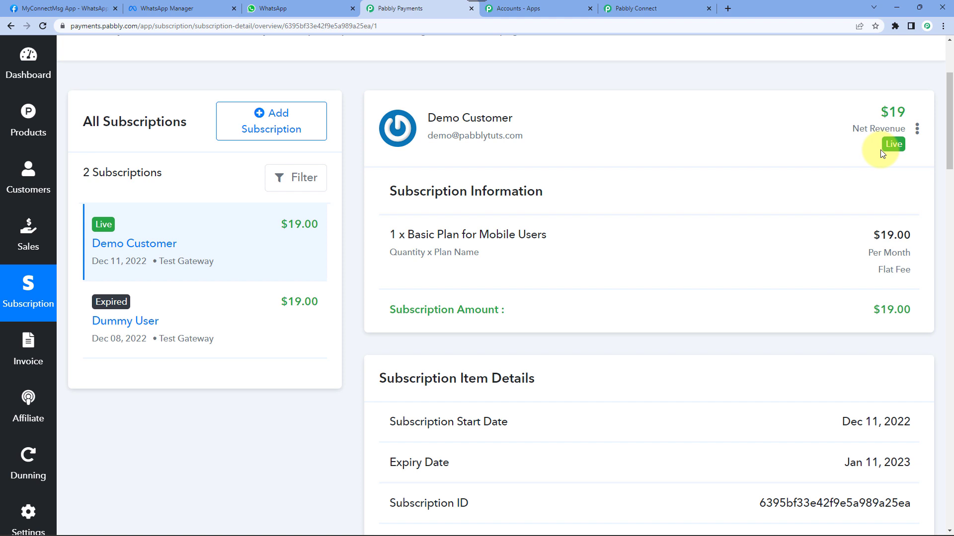
{"action": "left_click", "coordinate": [636, 8]}
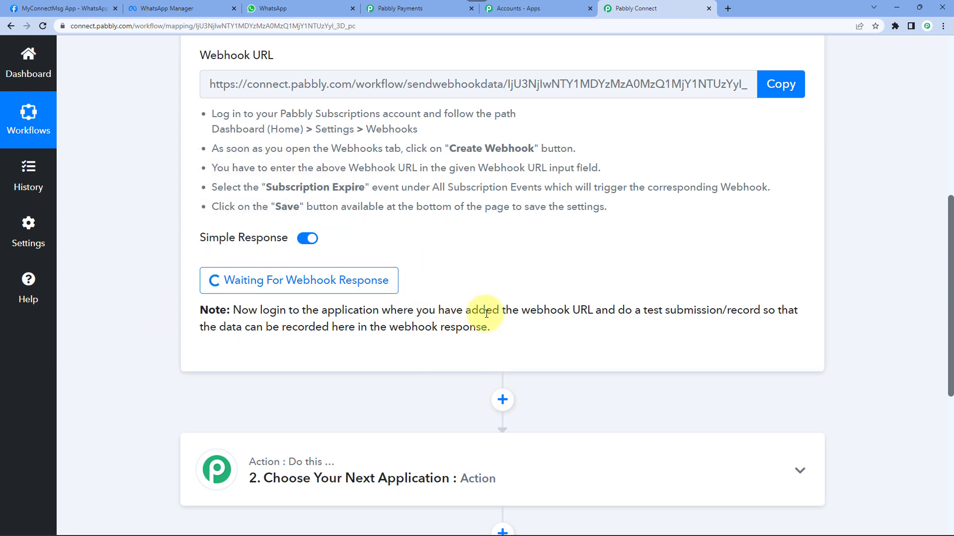
{"action": "left_click", "coordinate": [400, 8]}
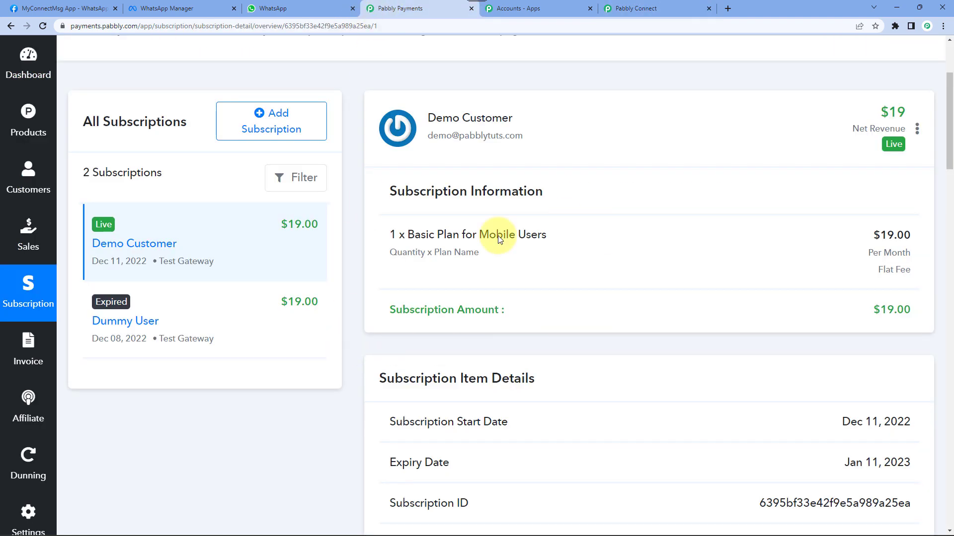
- Confirm the demo subscription now shows Expired, then check the workflow's captured subscription_expire response
{"action": "scroll", "coordinate": [498, 236], "scroll_direction": "up", "scroll_amount": 2}
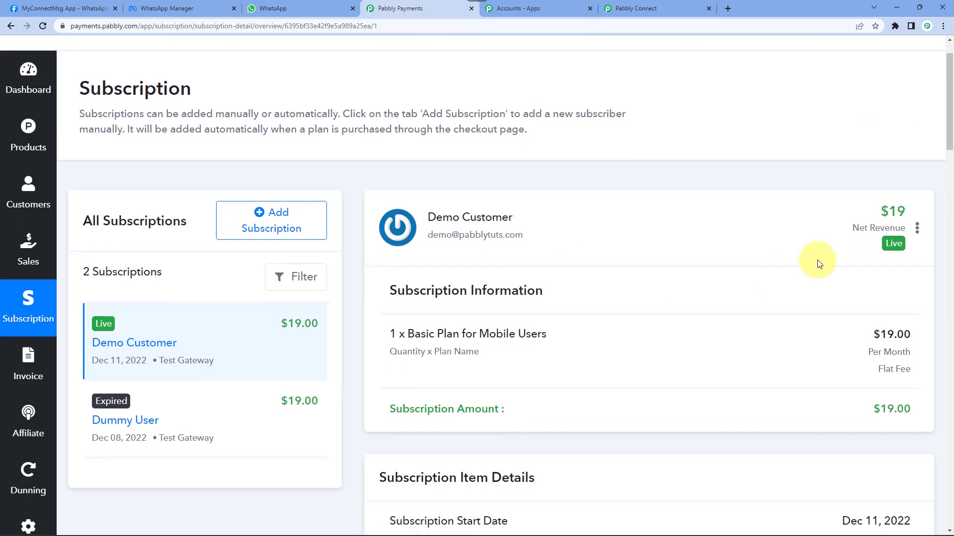
{"action": "left_click", "coordinate": [29, 300]}
{"action": "scroll", "coordinate": [436, 329], "scroll_direction": "down", "scroll_amount": 4}
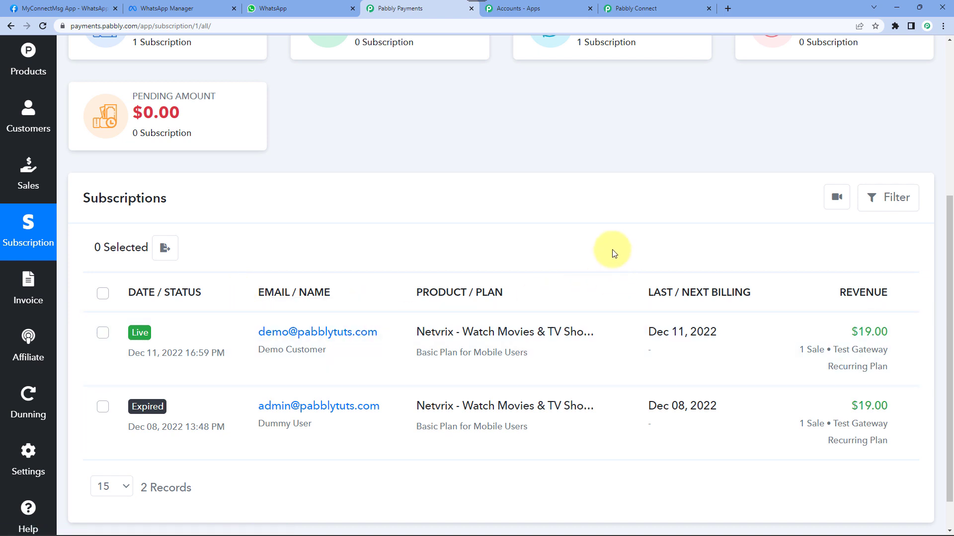
{"action": "scroll", "coordinate": [614, 254], "scroll_direction": "down", "scroll_amount": 1}
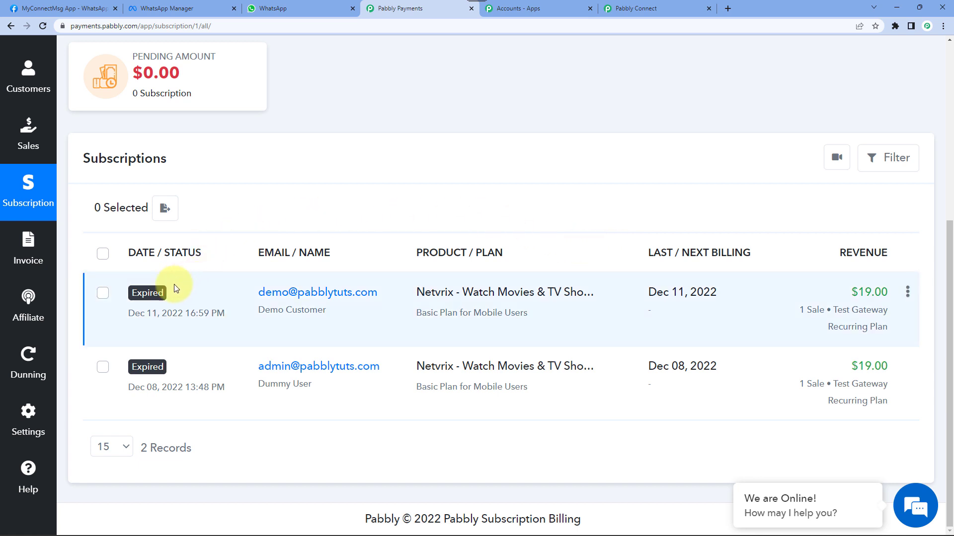
{"action": "double_click", "coordinate": [144, 296]}
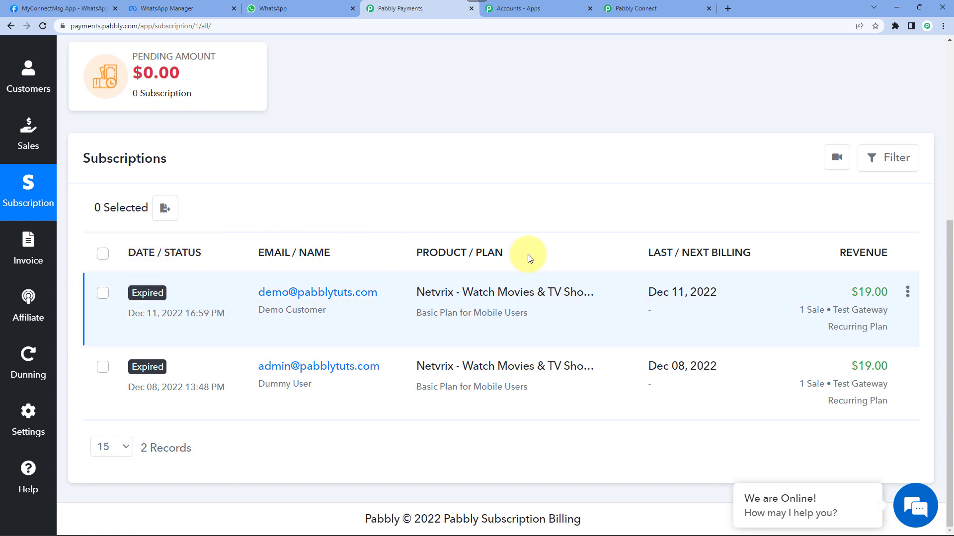
{"action": "left_click", "coordinate": [630, 4]}
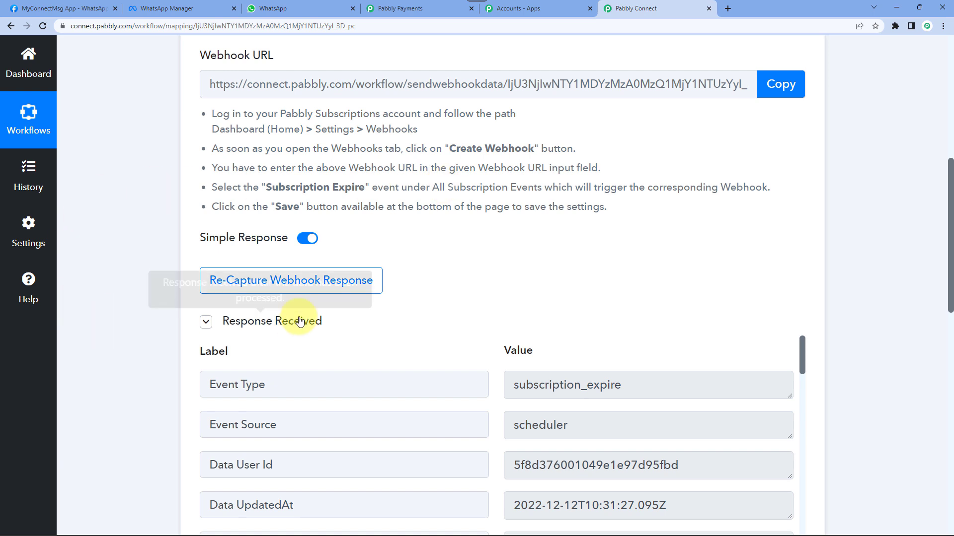
{"action": "scroll", "coordinate": [335, 222], "scroll_direction": "down", "scroll_amount": 3}
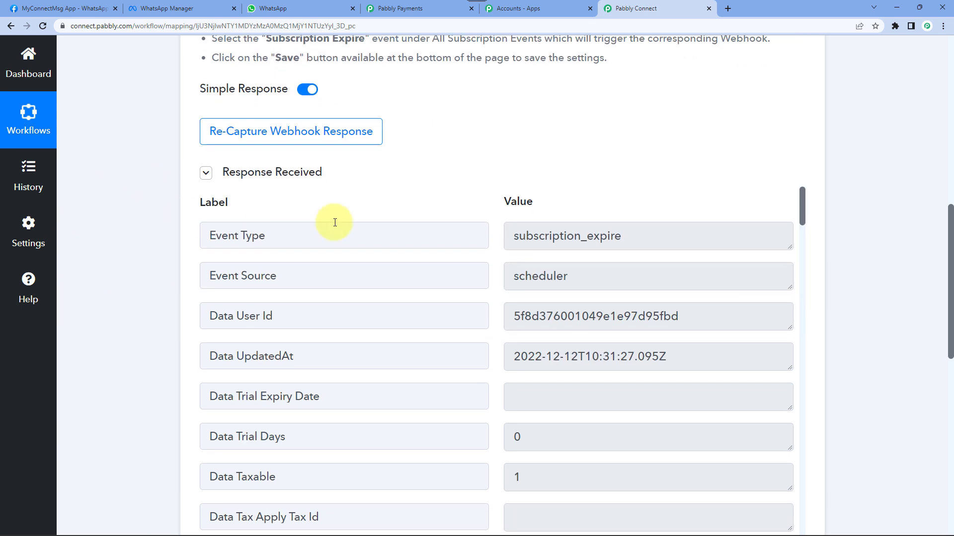
{"action": "double_click", "coordinate": [526, 237]}
{"action": "left_click", "coordinate": [624, 244]}
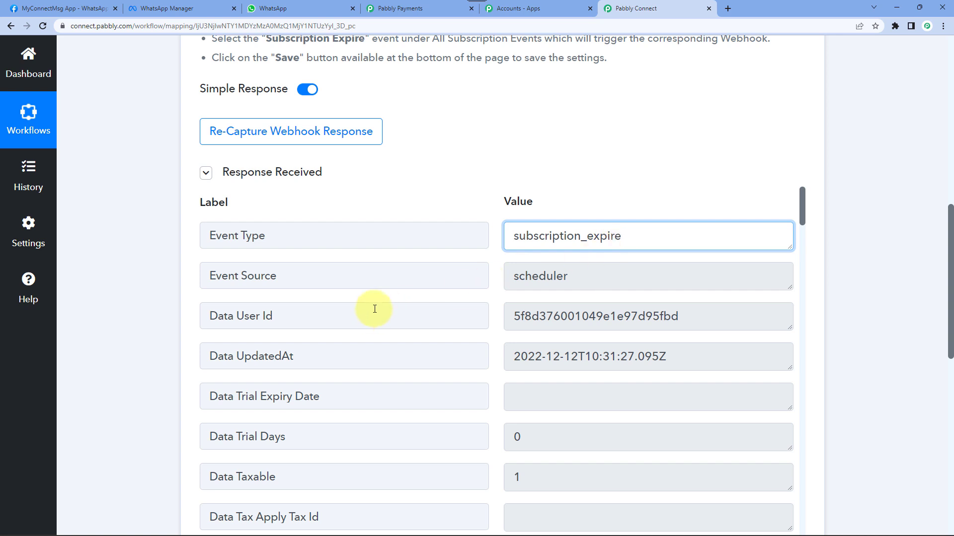
{"action": "scroll", "coordinate": [375, 309], "scroll_direction": "down", "scroll_amount": 2}
{"action": "scroll", "coordinate": [175, 255], "scroll_direction": "down", "scroll_amount": 2}
{"action": "scroll", "coordinate": [621, 241], "scroll_direction": "down", "scroll_amount": 1}
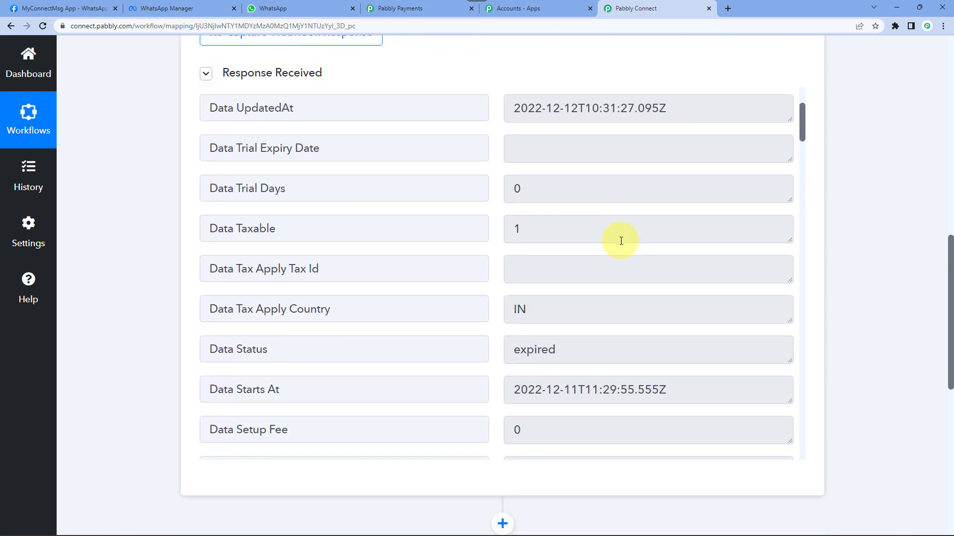
{"action": "scroll", "coordinate": [621, 241], "scroll_direction": "down", "scroll_amount": 8}
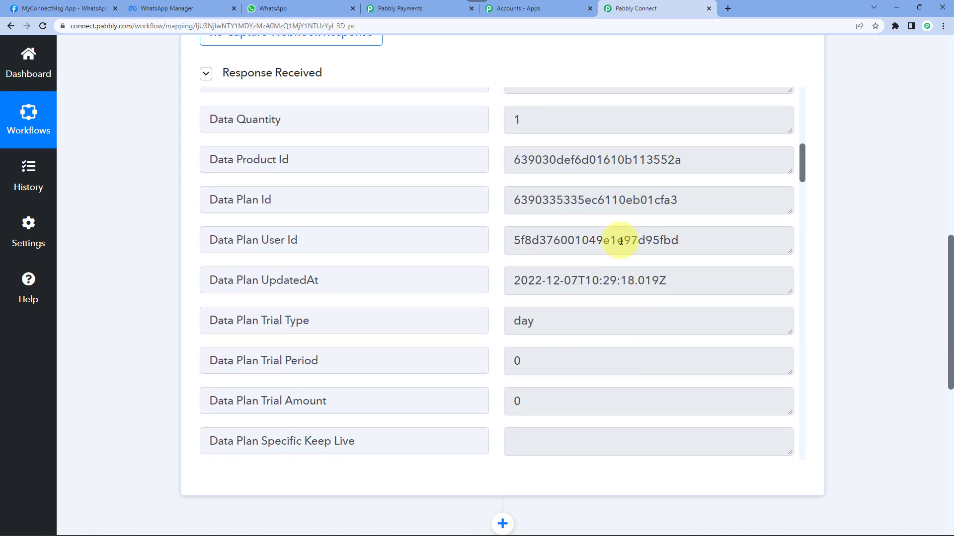
{"action": "scroll", "coordinate": [621, 241], "scroll_direction": "down", "scroll_amount": 9}
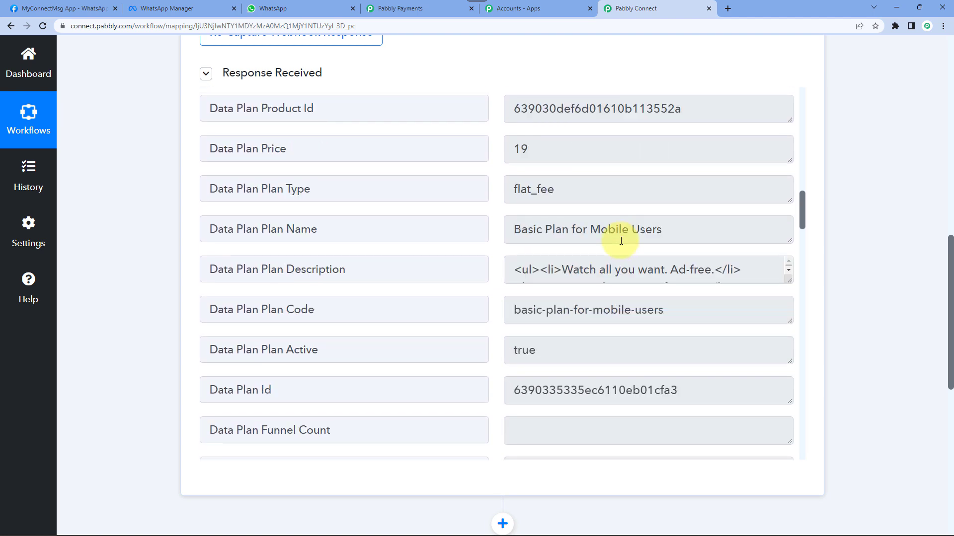
{"action": "left_click", "coordinate": [547, 227]}
{"action": "key", "text": "ctrl+a"}
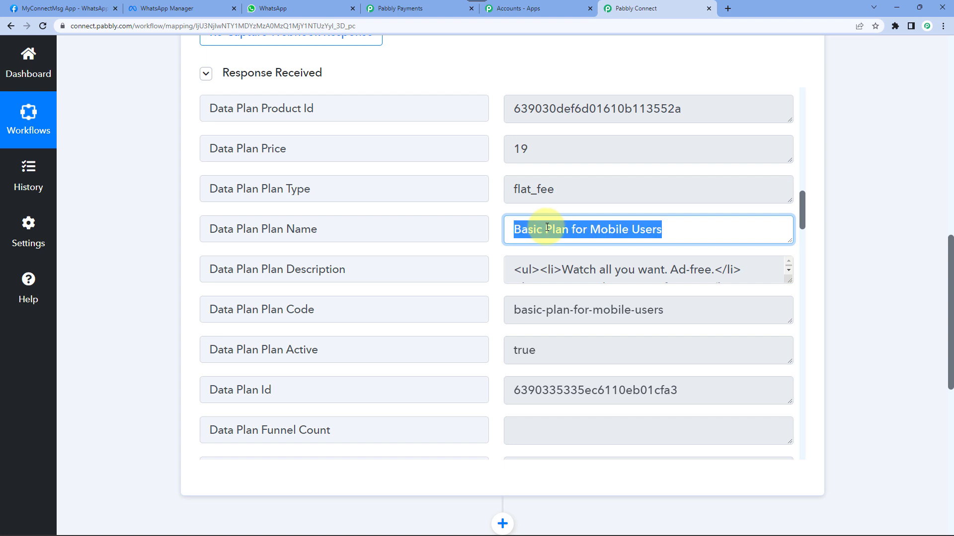
{"action": "left_click", "coordinate": [553, 231]}
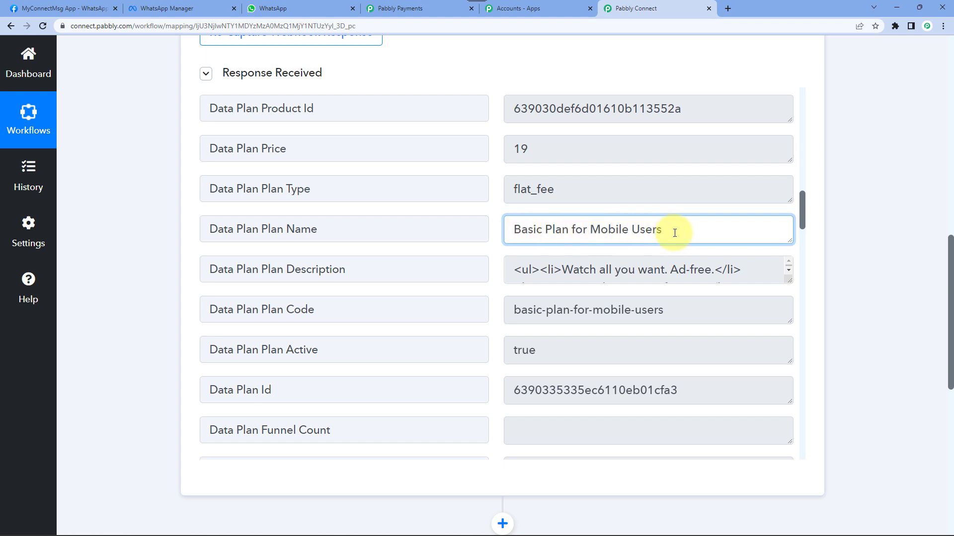
{"action": "key", "text": "ctrl+a"}
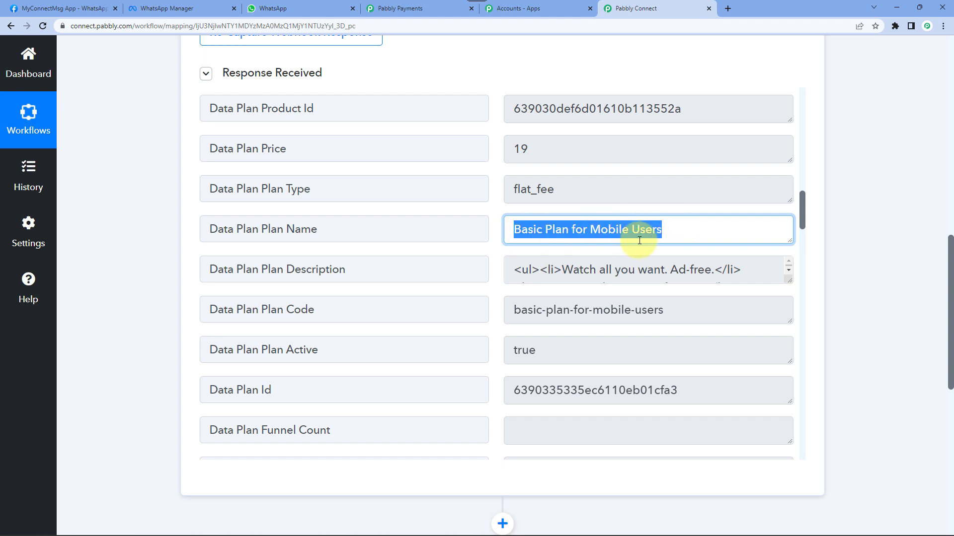
{"action": "scroll", "coordinate": [639, 241], "scroll_direction": "down", "scroll_amount": 11}
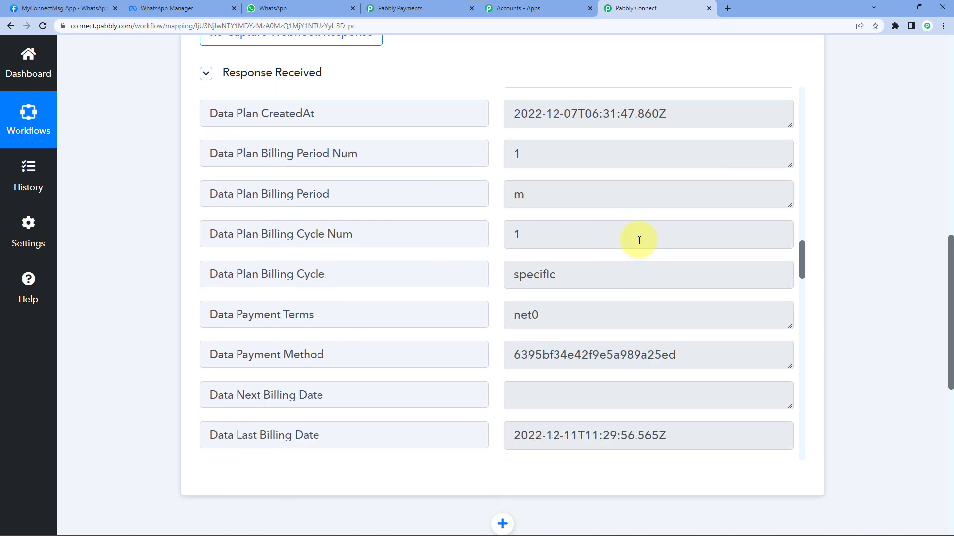
{"action": "scroll", "coordinate": [639, 240], "scroll_direction": "down", "scroll_amount": 6}
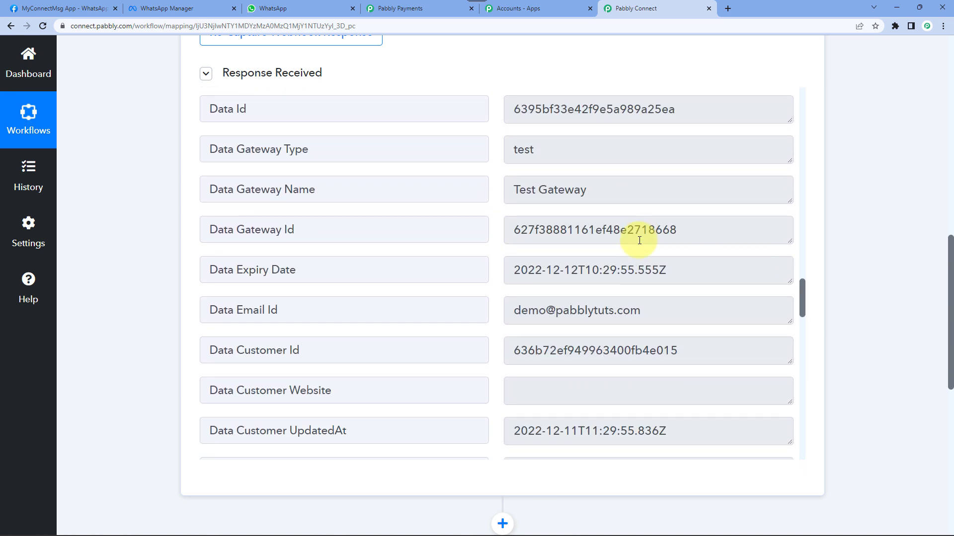
{"action": "scroll", "coordinate": [639, 240], "scroll_direction": "down", "scroll_amount": 8}
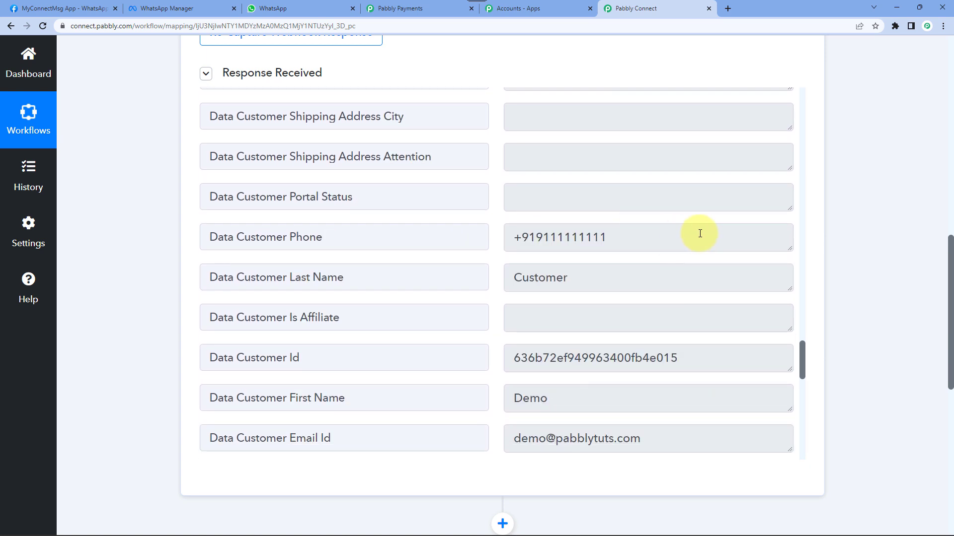
{"action": "left_click_drag", "start_coordinate": [700, 234], "coordinate": [508, 238]}
{"action": "left_click_drag", "start_coordinate": [623, 278], "coordinate": [464, 277]}
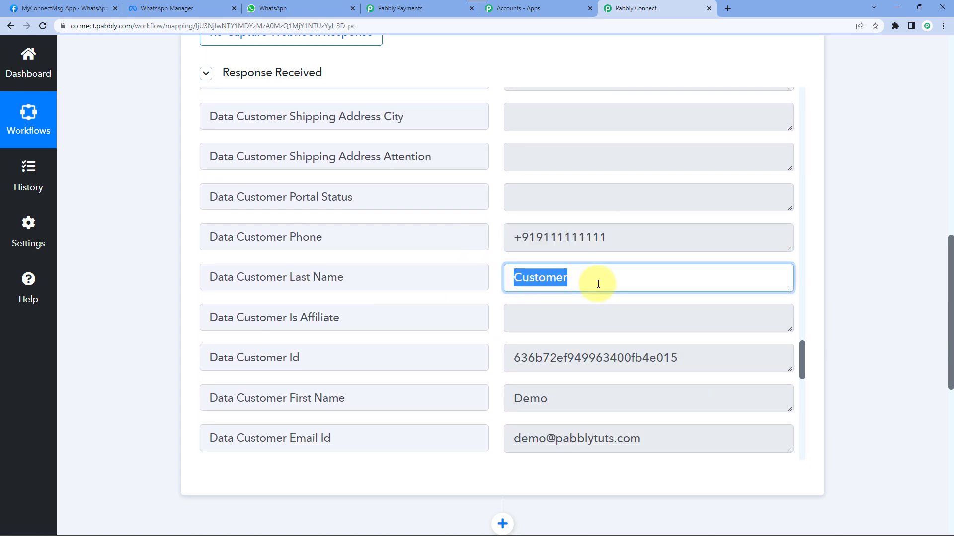
{"action": "scroll", "coordinate": [596, 284], "scroll_direction": "down", "scroll_amount": 2}
{"action": "left_click", "coordinate": [529, 307]}
{"action": "left_click_drag", "start_coordinate": [529, 307], "coordinate": [632, 311]}
{"action": "scroll", "coordinate": [633, 311], "scroll_direction": "down", "scroll_amount": 3}
{"action": "scroll", "coordinate": [643, 308], "scroll_direction": "down", "scroll_amount": 10}
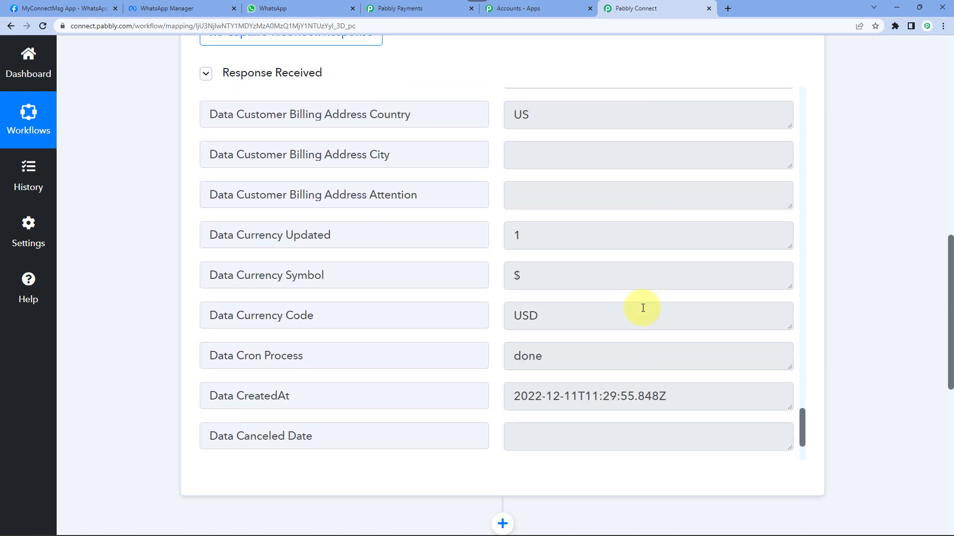
{"action": "scroll", "coordinate": [643, 308], "scroll_direction": "up", "scroll_amount": 10}
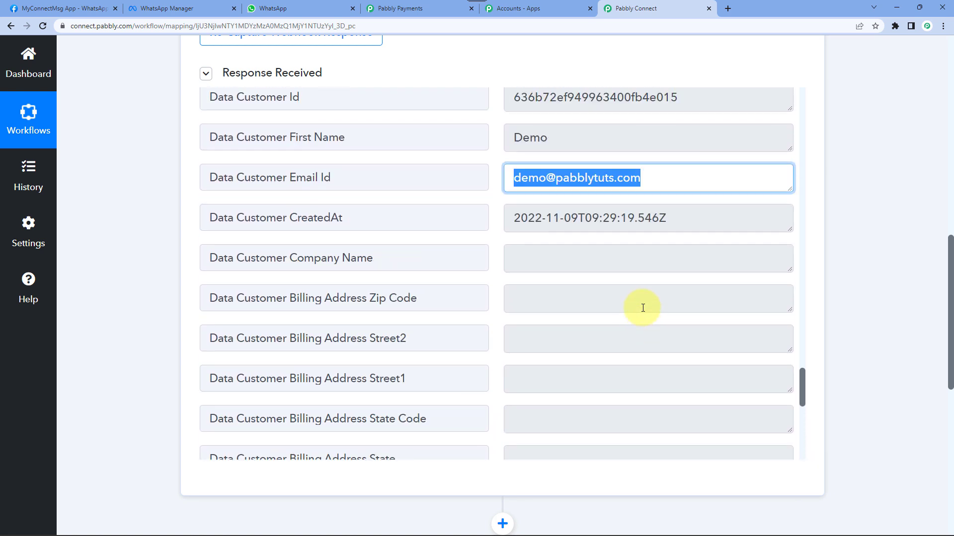
{"action": "scroll", "coordinate": [643, 308], "scroll_direction": "up", "scroll_amount": 3}
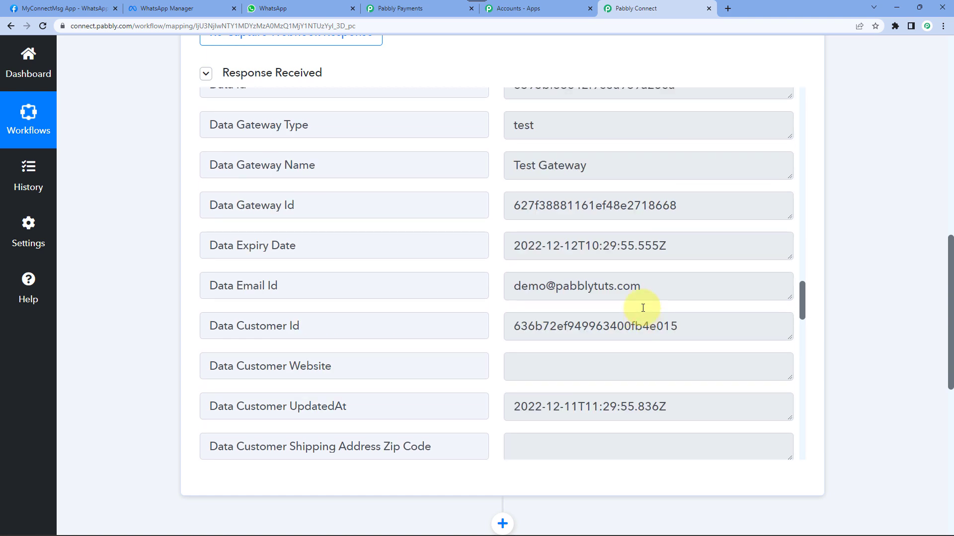
{"action": "scroll", "coordinate": [643, 308], "scroll_direction": "up", "scroll_amount": 11}
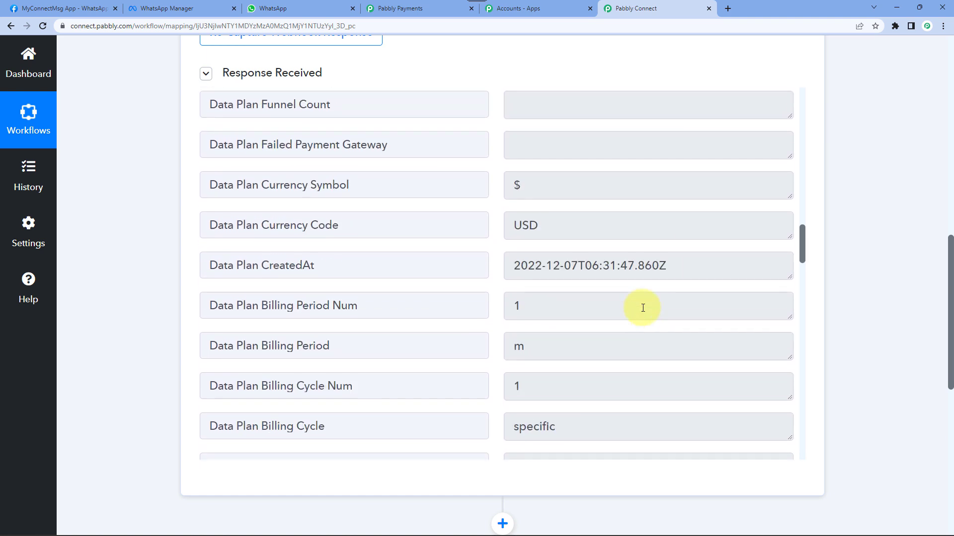
{"action": "scroll", "coordinate": [643, 308], "scroll_direction": "up", "scroll_amount": 7}
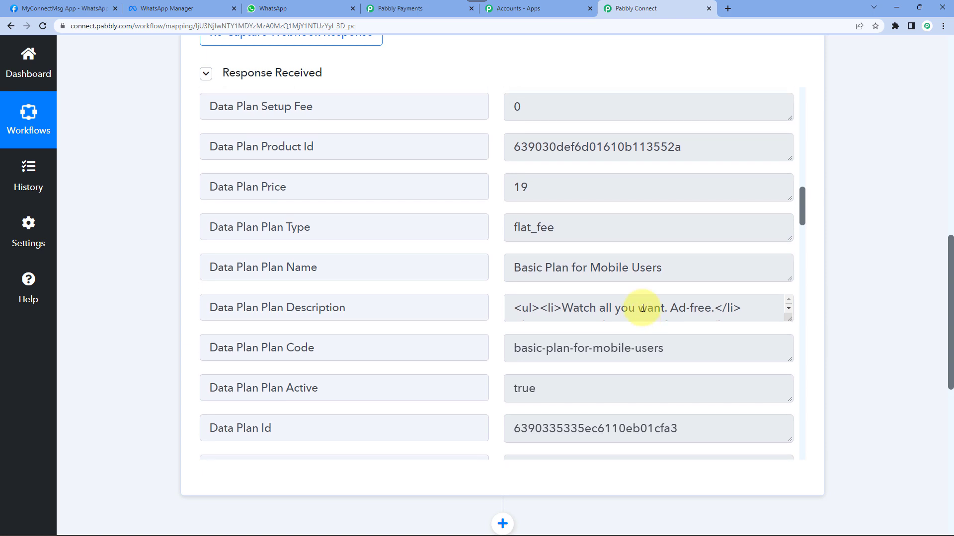
{"action": "scroll", "coordinate": [643, 308], "scroll_direction": "up", "scroll_amount": 12}
{"action": "scroll", "coordinate": [642, 308], "scroll_direction": "up", "scroll_amount": 8}
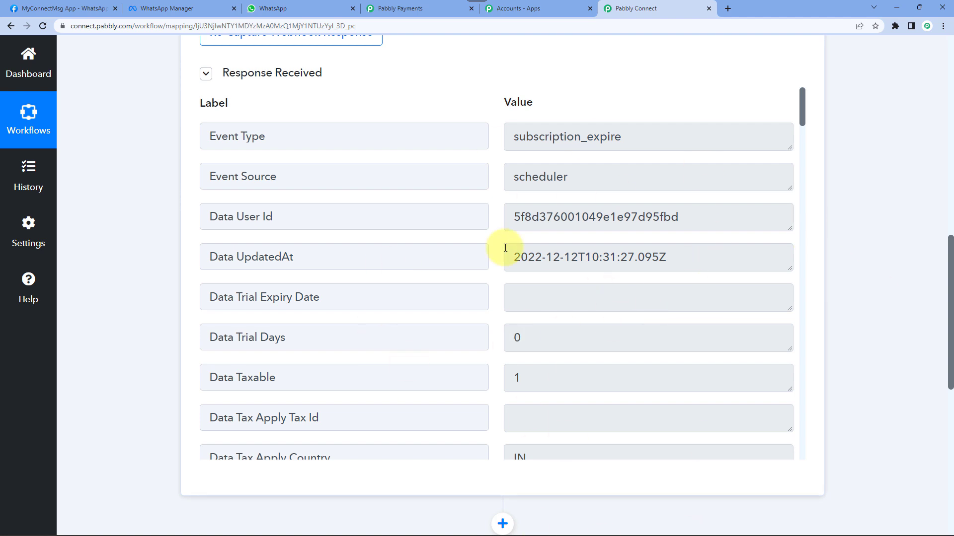
{"action": "left_click_drag", "start_coordinate": [804, 104], "coordinate": [815, 371]}
{"action": "left_click", "coordinate": [522, 282]}
{"action": "double_click", "coordinate": [522, 283]}
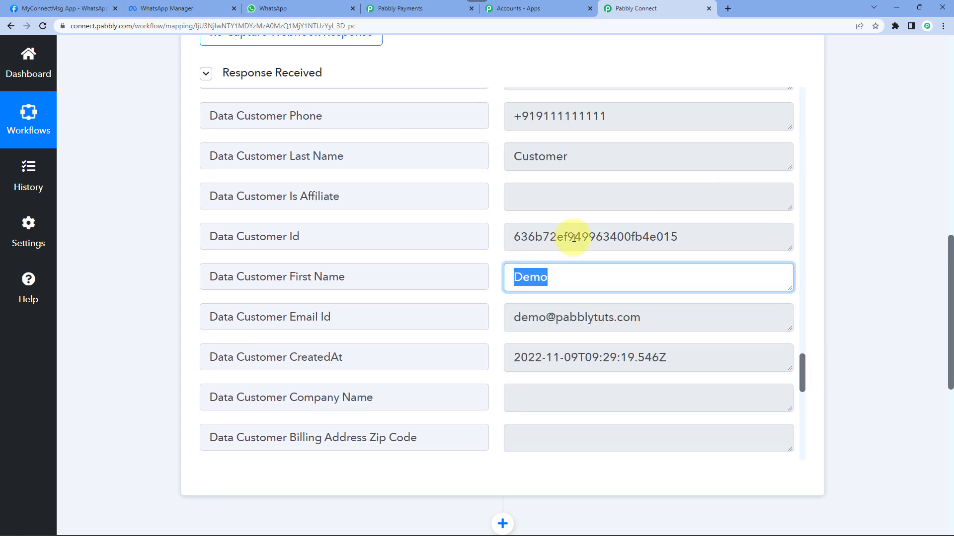
{"action": "scroll", "coordinate": [547, 171], "scroll_direction": "up", "scroll_amount": 3}
{"action": "double_click", "coordinate": [550, 210]}
{"action": "triple_click", "coordinate": [582, 220]}
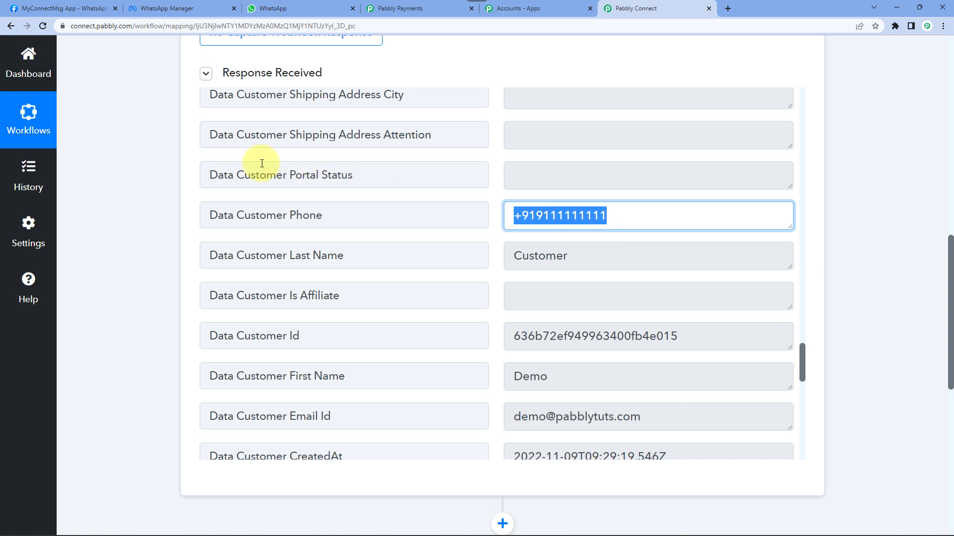
{"action": "scroll", "coordinate": [157, 196], "scroll_direction": "down", "scroll_amount": 5}
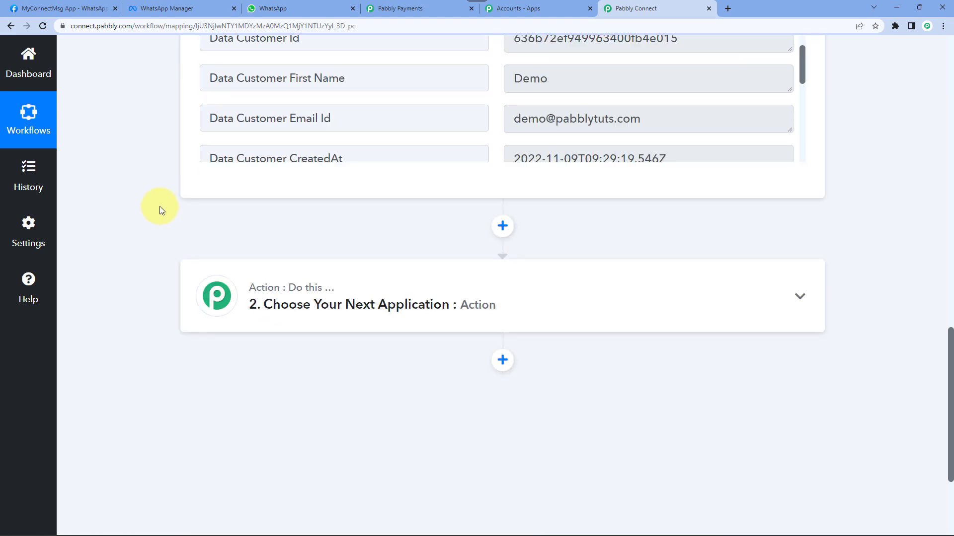
- Set step 2 to WhatsApp Cloud API's Send Template Message action and start connecting the account
{"action": "left_click", "coordinate": [315, 289]}
{"action": "scroll", "coordinate": [133, 318], "scroll_direction": "down", "scroll_amount": 2}
{"action": "left_click", "coordinate": [259, 290]}
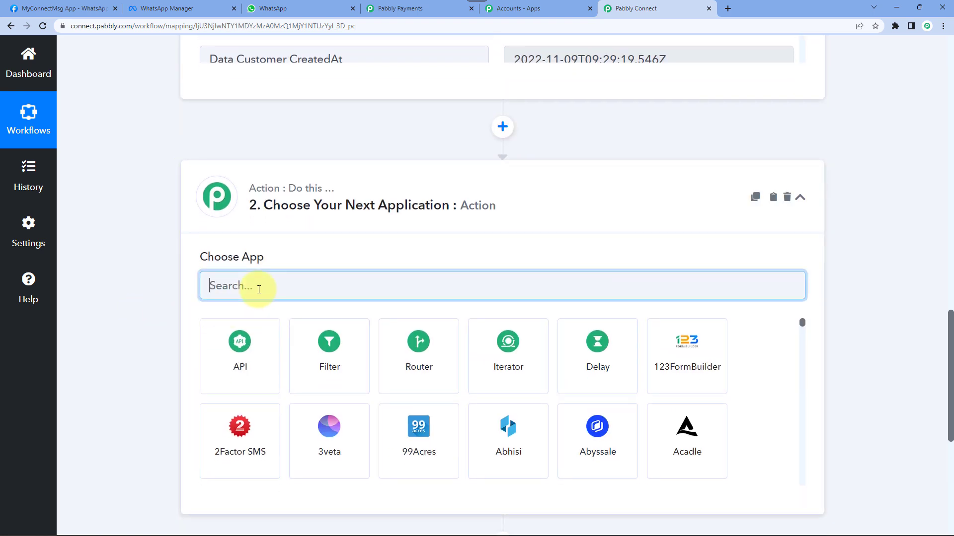
{"action": "type", "text": "WhatsA"}
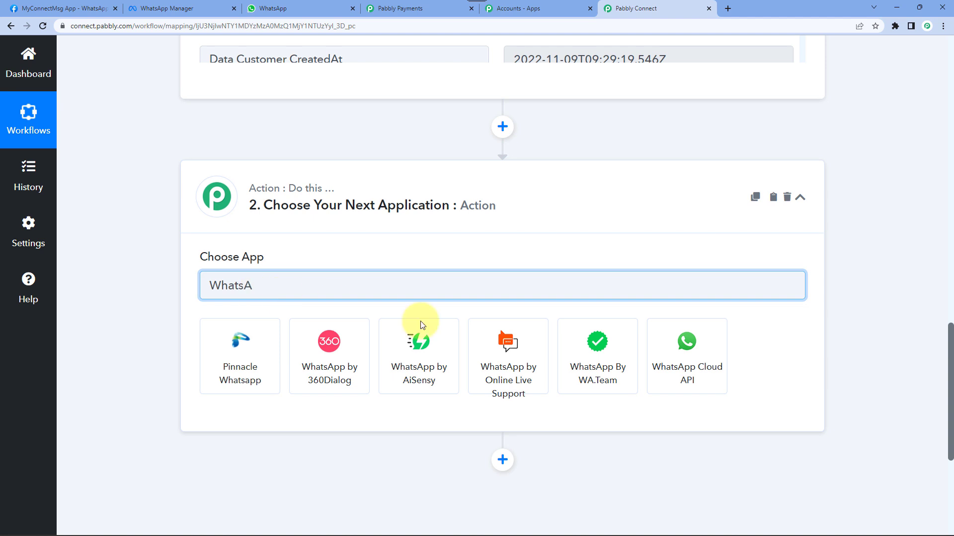
{"action": "left_click", "coordinate": [708, 367]}
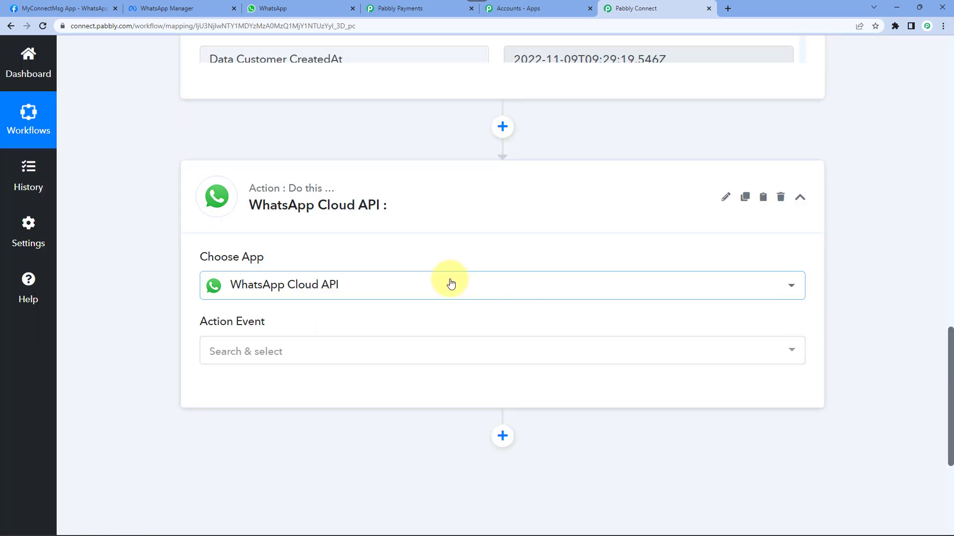
{"action": "scroll", "coordinate": [452, 278], "scroll_direction": "down", "scroll_amount": 2}
{"action": "left_click", "coordinate": [239, 253]}
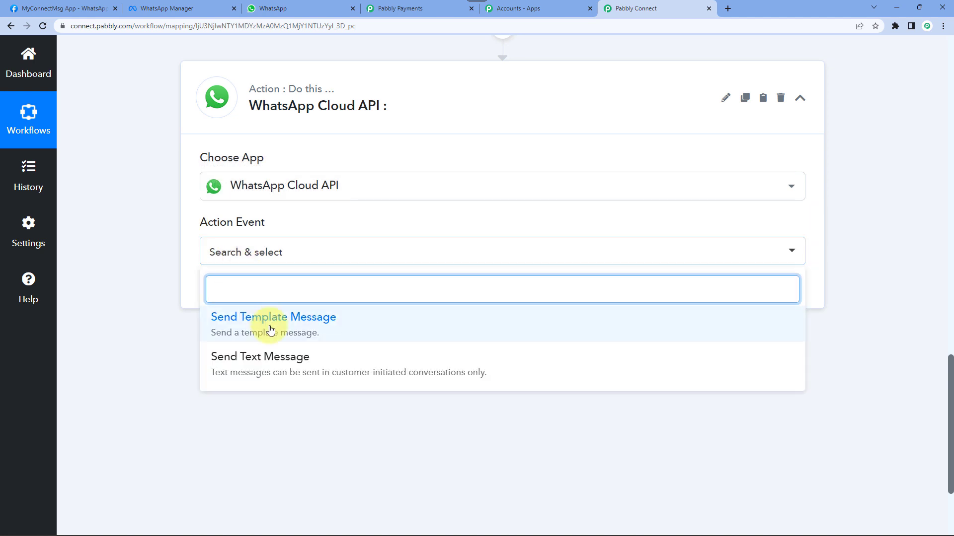
{"action": "left_click", "coordinate": [297, 332]}
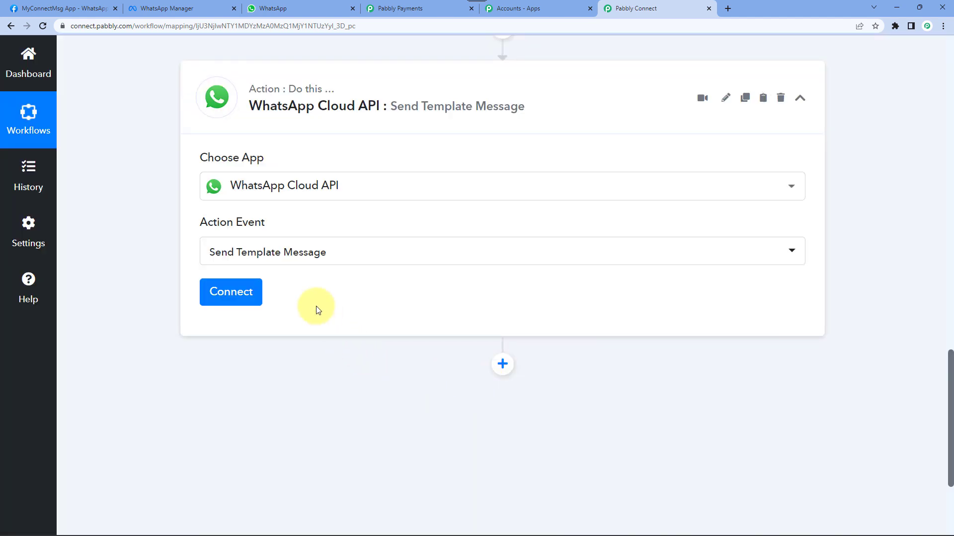
{"action": "left_click", "coordinate": [228, 293]}
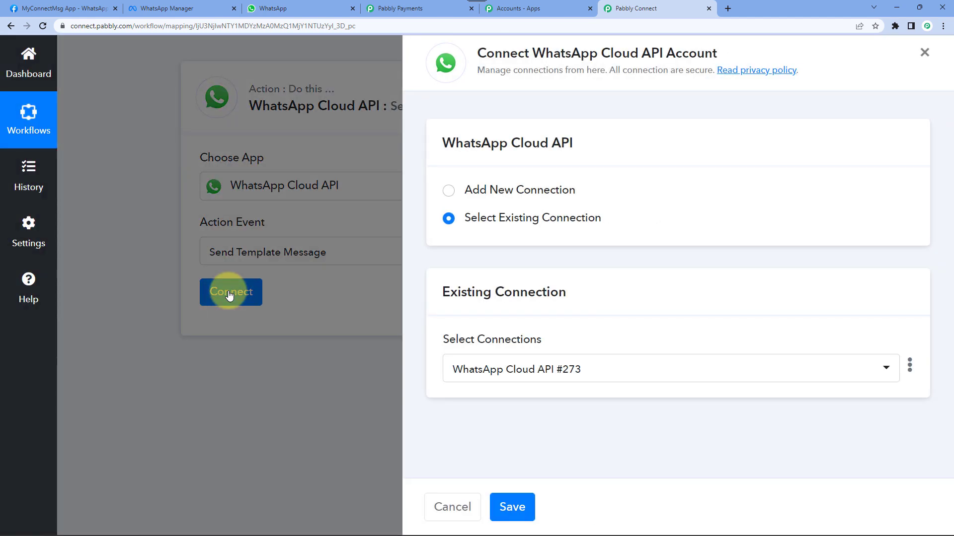
- Choose Add New Connection to reveal empty Token and ID fields, then go to Meta's Getting started page
{"action": "left_click", "coordinate": [522, 192]}
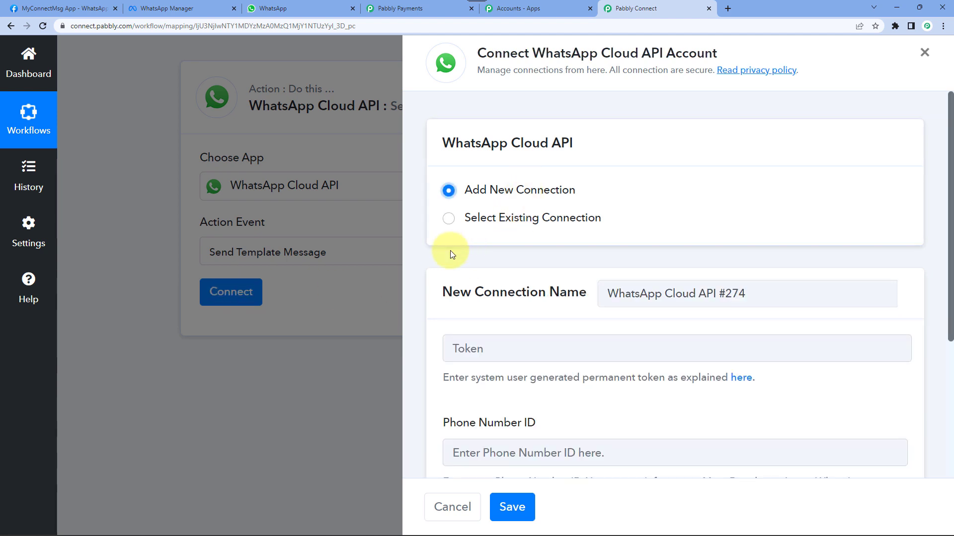
{"action": "scroll", "coordinate": [450, 250], "scroll_direction": "down", "scroll_amount": 4}
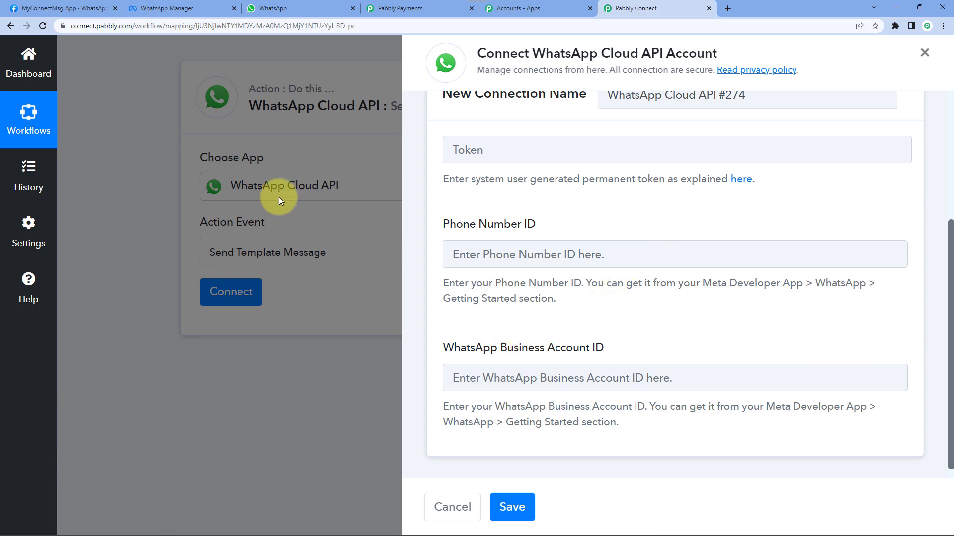
{"action": "left_click", "coordinate": [55, 8]}
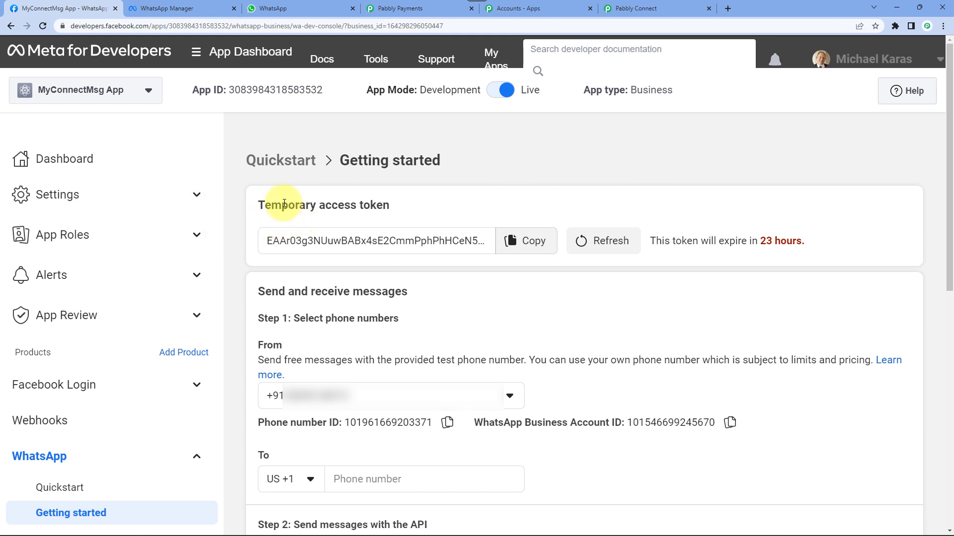
- Copy the Temporary access token from Meta for Developers and return to the Pabbly Connect form
{"action": "left_click_drag", "start_coordinate": [257, 205], "coordinate": [373, 206]}
{"action": "left_click", "coordinate": [373, 206]}
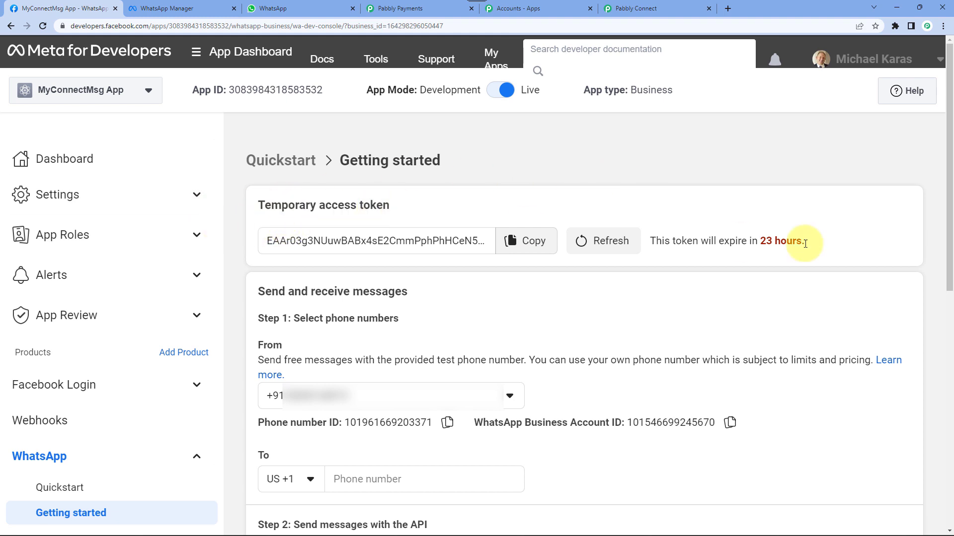
{"action": "left_click_drag", "start_coordinate": [833, 244], "coordinate": [658, 246]}
{"action": "left_click", "coordinate": [684, 222]}
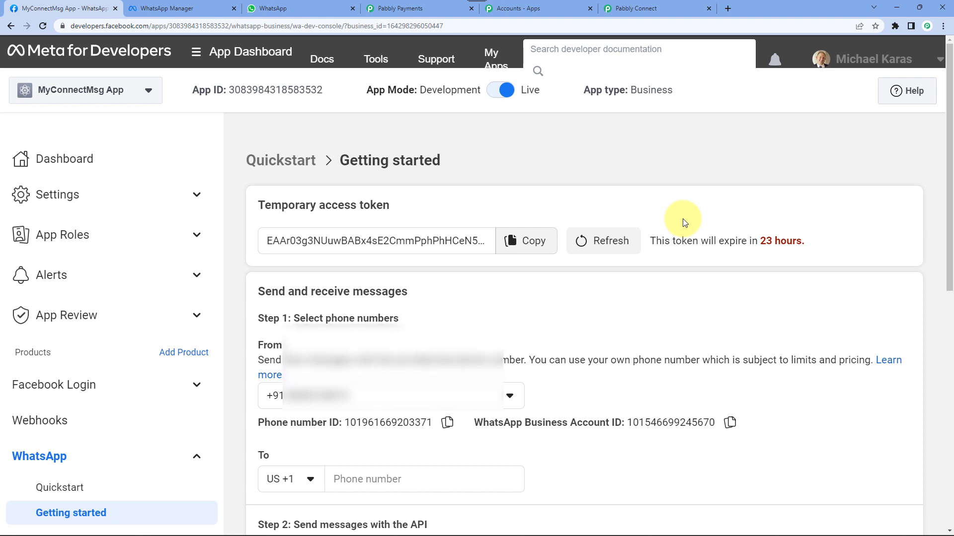
{"action": "scroll", "coordinate": [645, 223], "scroll_direction": "down", "scroll_amount": 1}
{"action": "scroll", "coordinate": [331, 188], "scroll_direction": "up", "scroll_amount": 1}
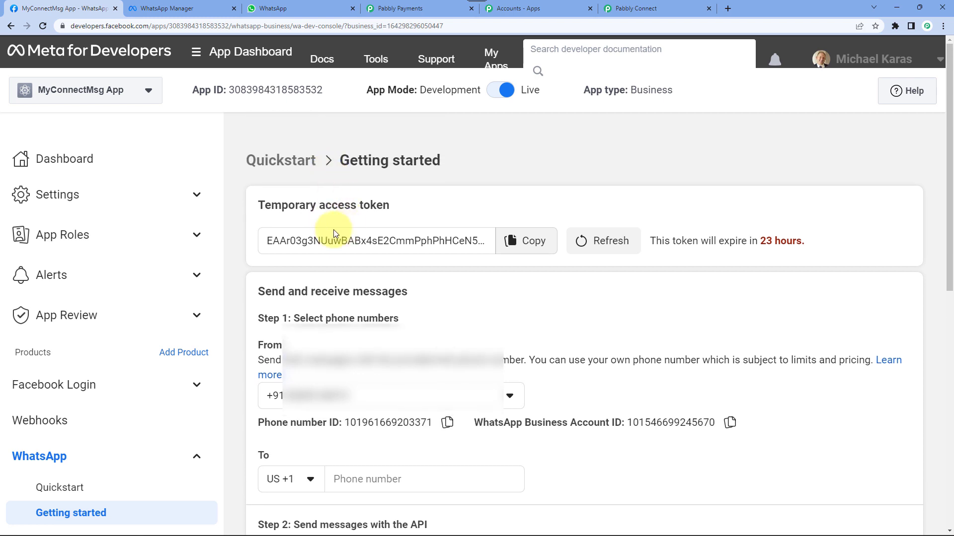
{"action": "left_click", "coordinate": [531, 245]}
{"action": "left_click", "coordinate": [532, 245]}
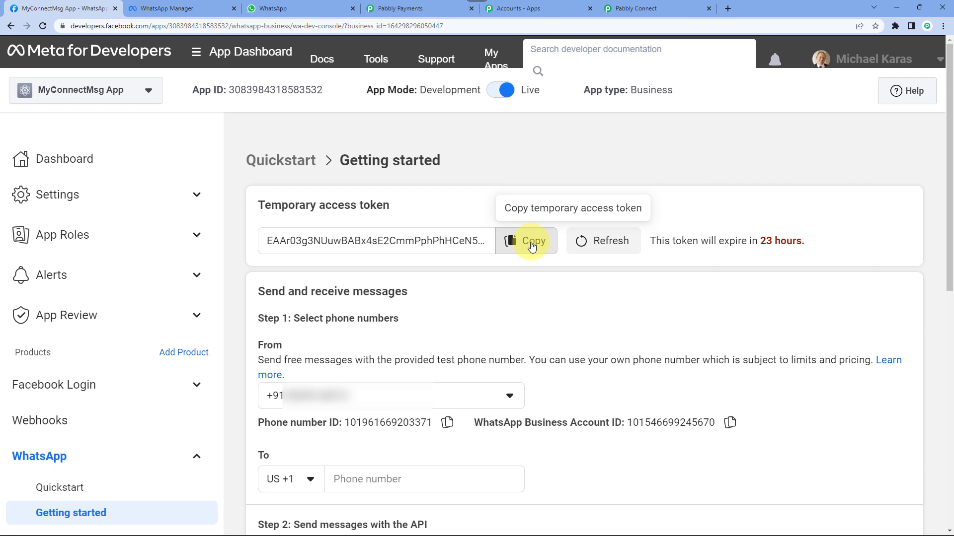
{"action": "left_click", "coordinate": [668, 8]}
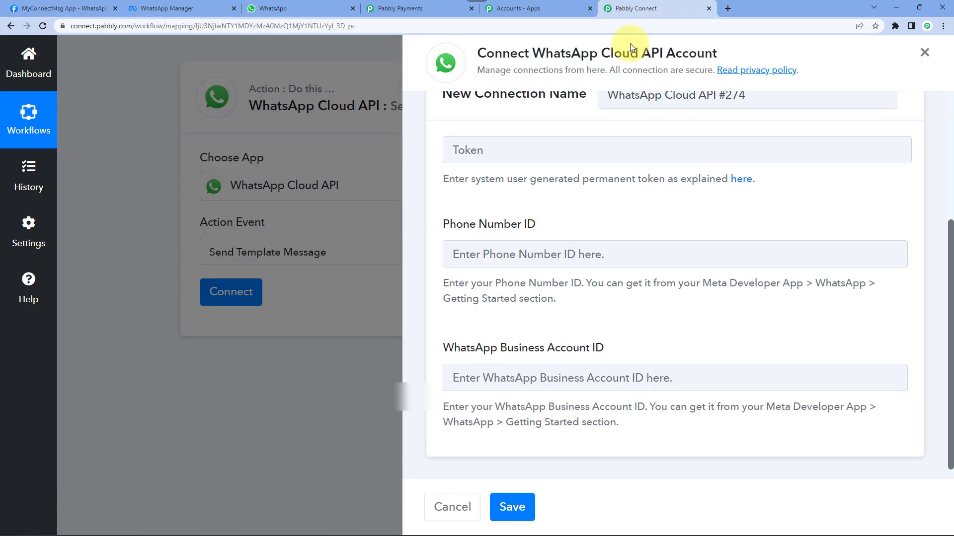
- Paste the access token into Token and the test phone number's ID into Phone Number ID
{"action": "left_click", "coordinate": [467, 144]}
{"action": "key", "text": "ctrl+v"}
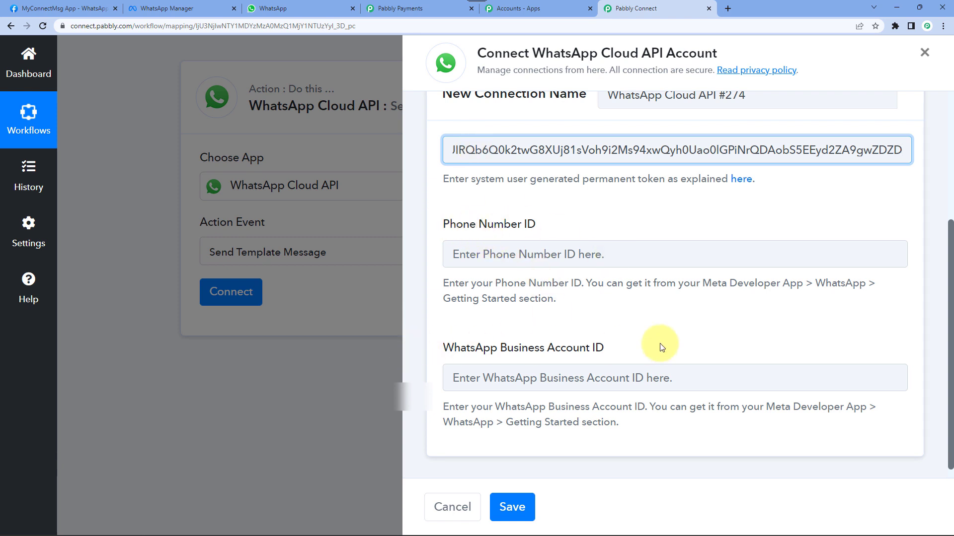
{"action": "mouse_move", "coordinate": [460, 4]}
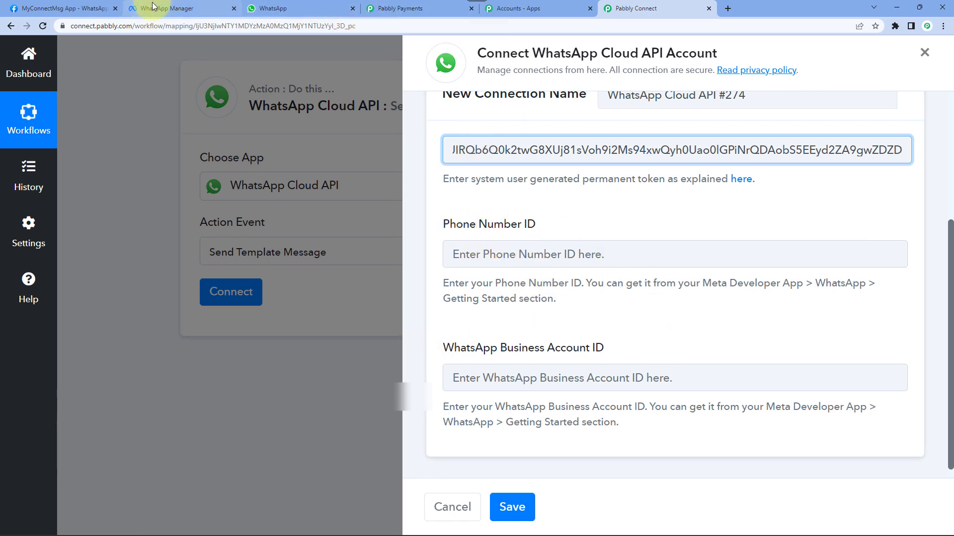
{"action": "left_click", "coordinate": [79, 8]}
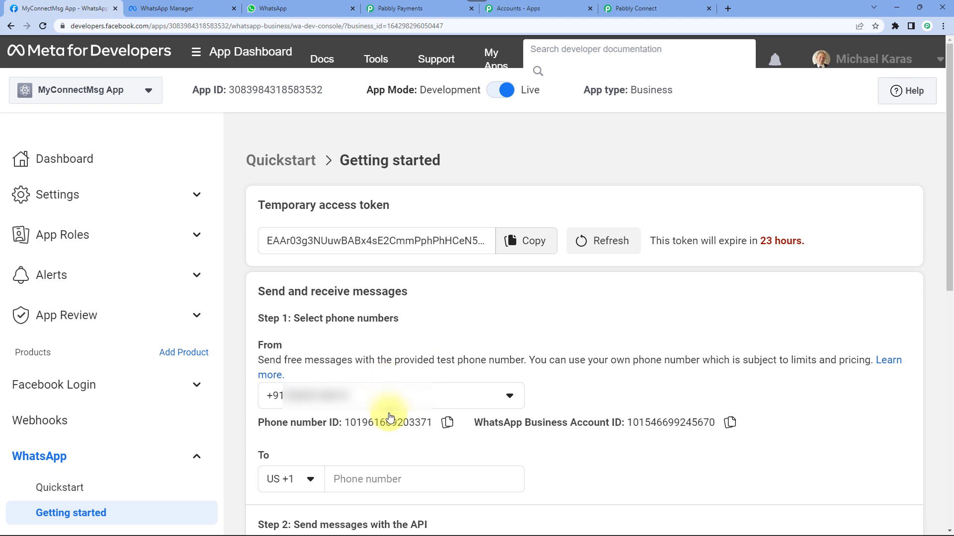
{"action": "left_click", "coordinate": [447, 423]}
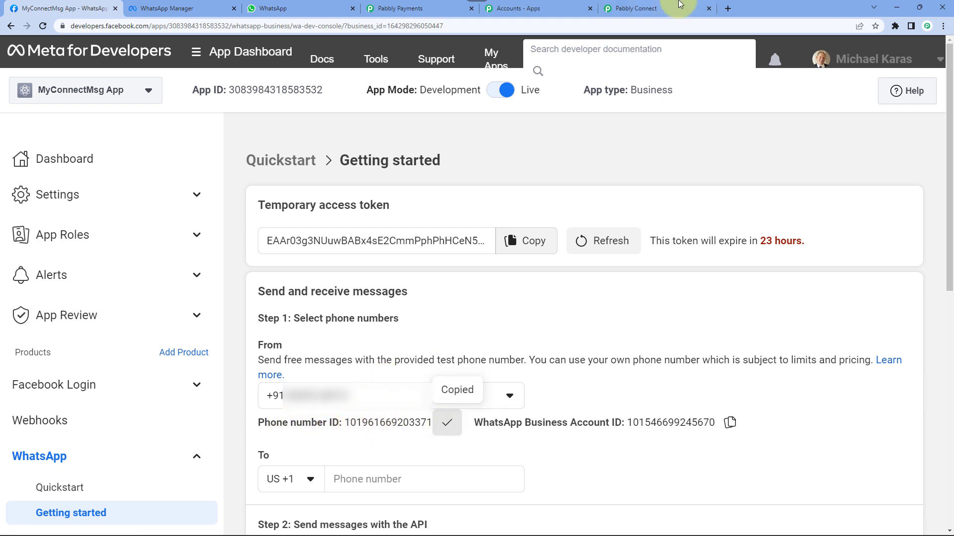
{"action": "left_click", "coordinate": [686, 9]}
{"action": "left_click", "coordinate": [457, 251]}
{"action": "key", "text": "ctrl+v"}
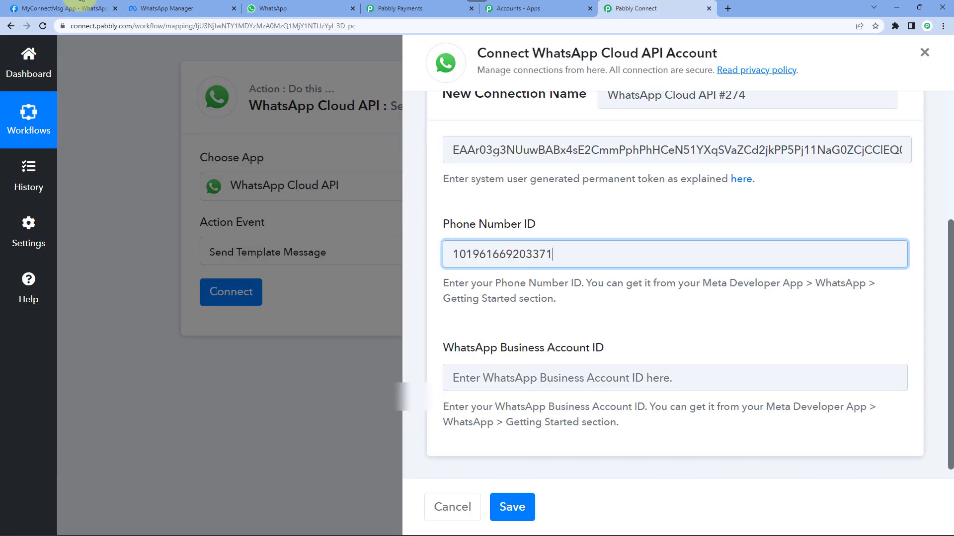
- Paste the WhatsApp Business Account ID from Meta and save the connection
{"action": "left_click", "coordinate": [68, 6]}
{"action": "left_click", "coordinate": [730, 422]}
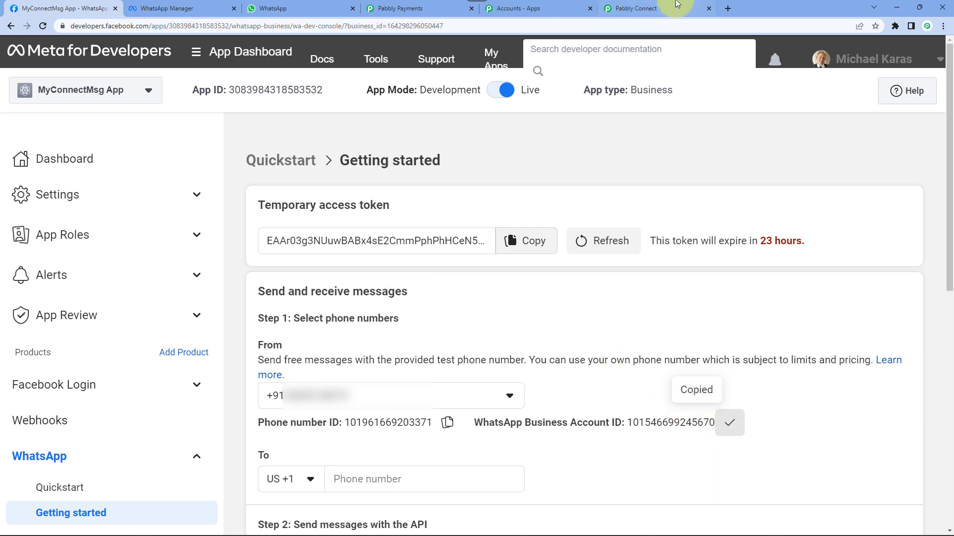
{"action": "left_click", "coordinate": [675, 9]}
{"action": "left_click", "coordinate": [523, 377]}
{"action": "key", "text": "ctrl+v"}
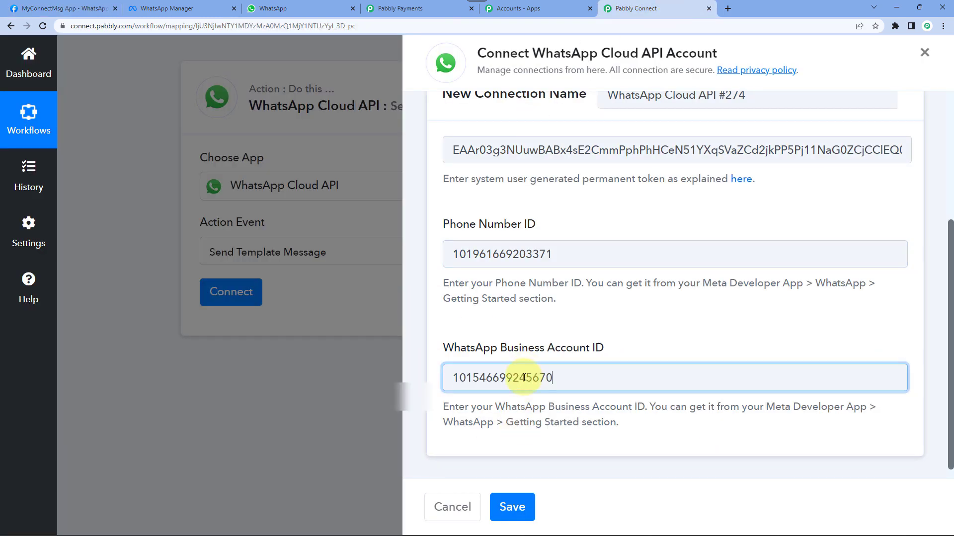
{"action": "left_click", "coordinate": [514, 506]}
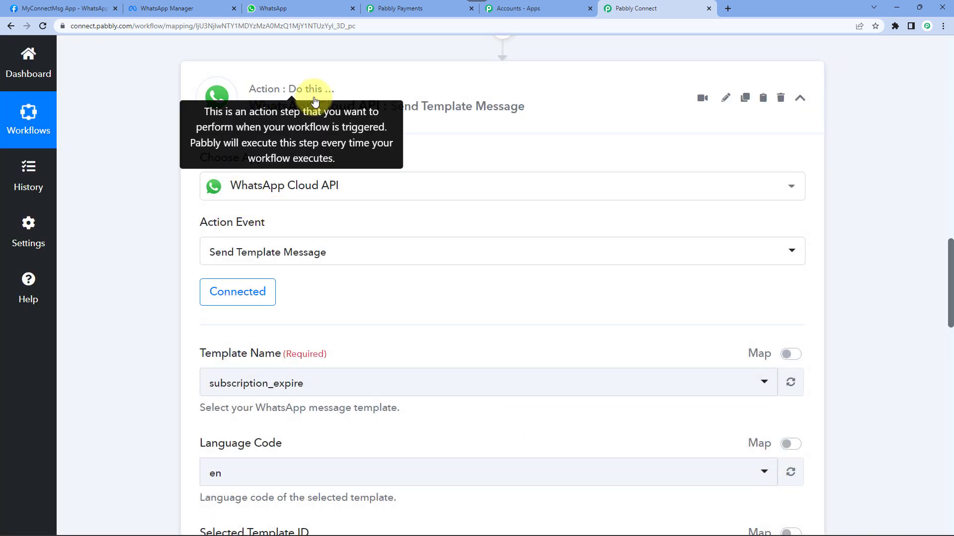
- Keep subscription_expire as the Template Name, then bring up WhatsApp Manager's message templates list
{"action": "scroll", "coordinate": [150, 172], "scroll_direction": "down", "scroll_amount": 2}
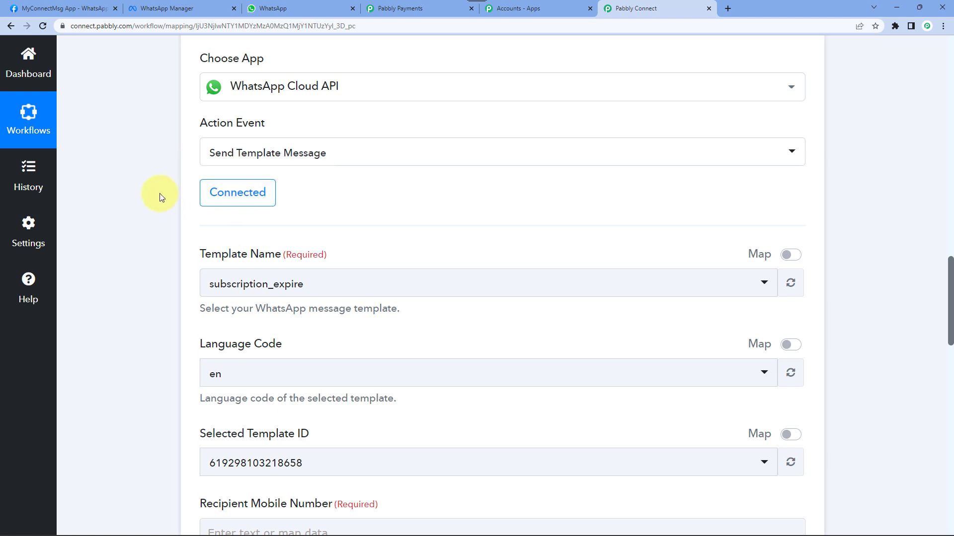
{"action": "scroll", "coordinate": [159, 193], "scroll_direction": "down", "scroll_amount": 2}
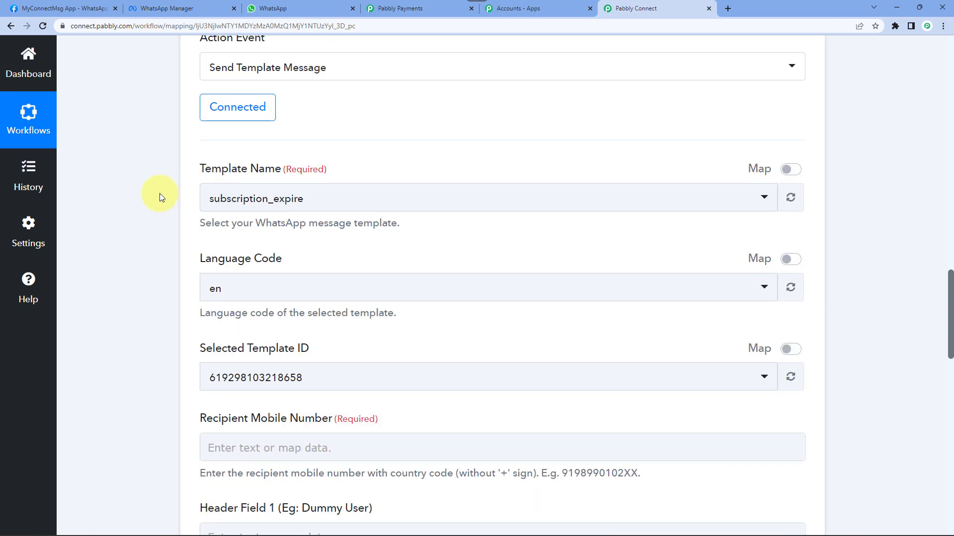
{"action": "left_click_drag", "start_coordinate": [197, 154], "coordinate": [282, 156]}
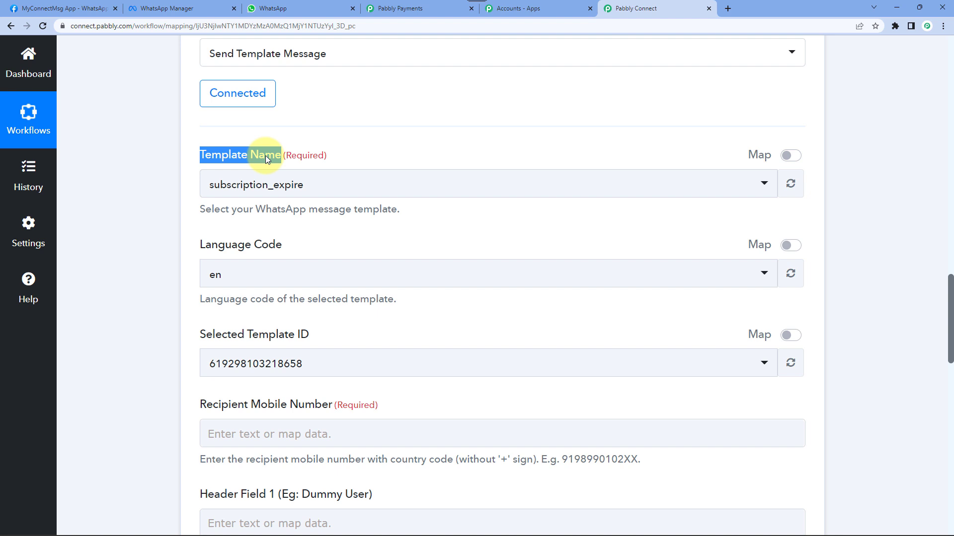
{"action": "left_click", "coordinate": [238, 186]}
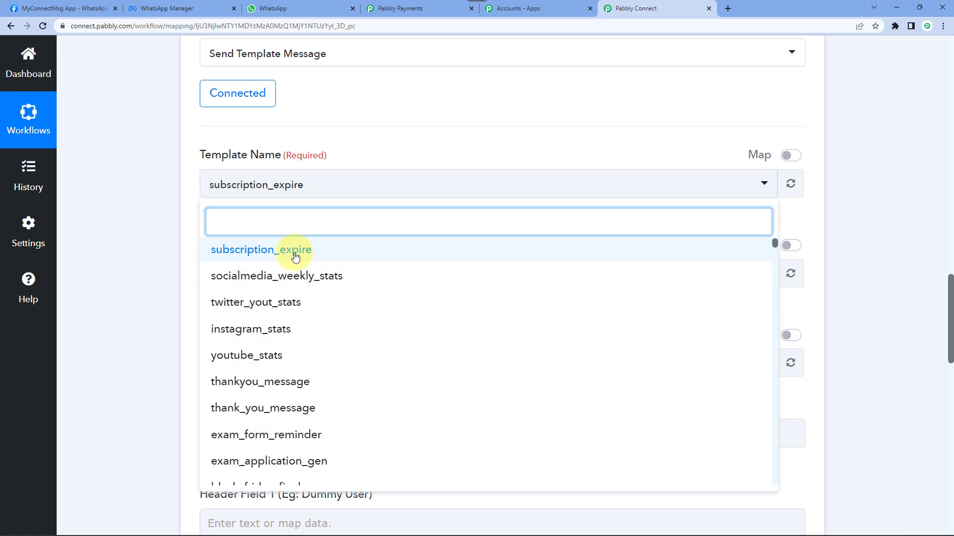
{"action": "left_click", "coordinate": [283, 254]}
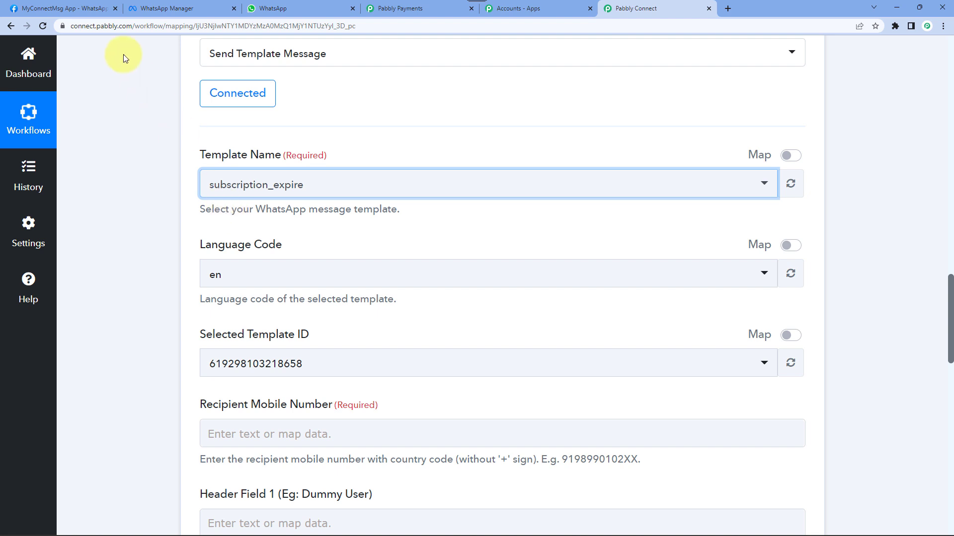
{"action": "left_click", "coordinate": [163, 10]}
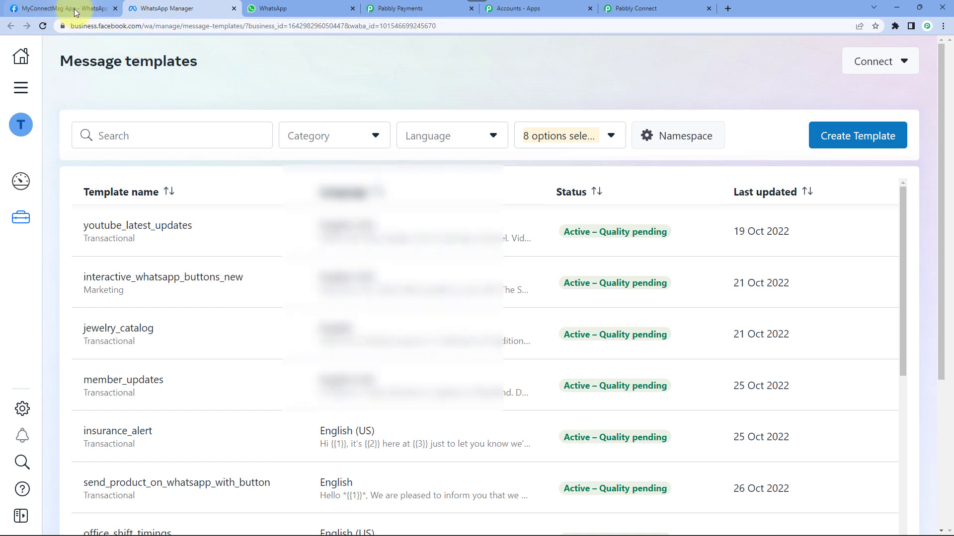
- Search the templates for 'subscription_' and open the subscription_expire template
{"action": "left_click", "coordinate": [30, 8]}
{"action": "scroll", "coordinate": [351, 283], "scroll_direction": "down", "scroll_amount": 7}
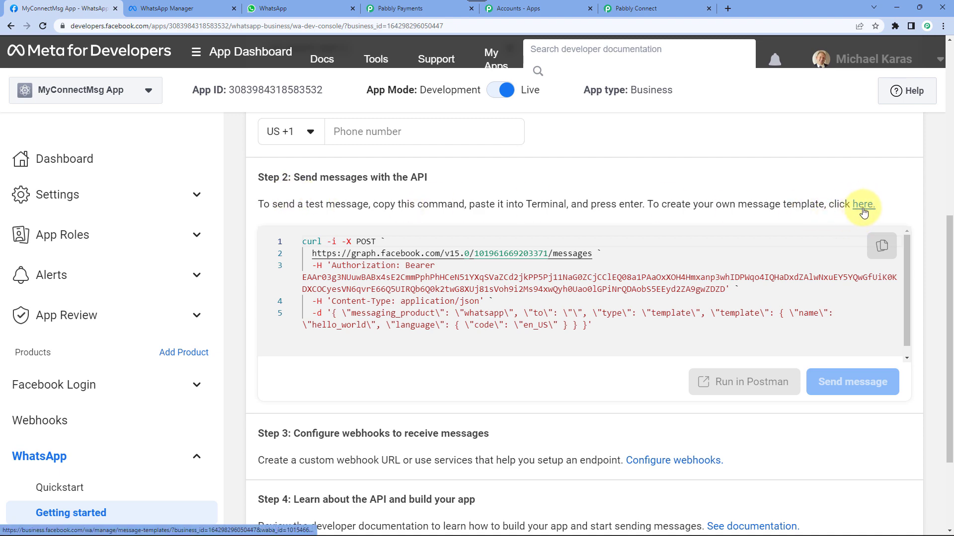
{"action": "left_click", "coordinate": [167, 6]}
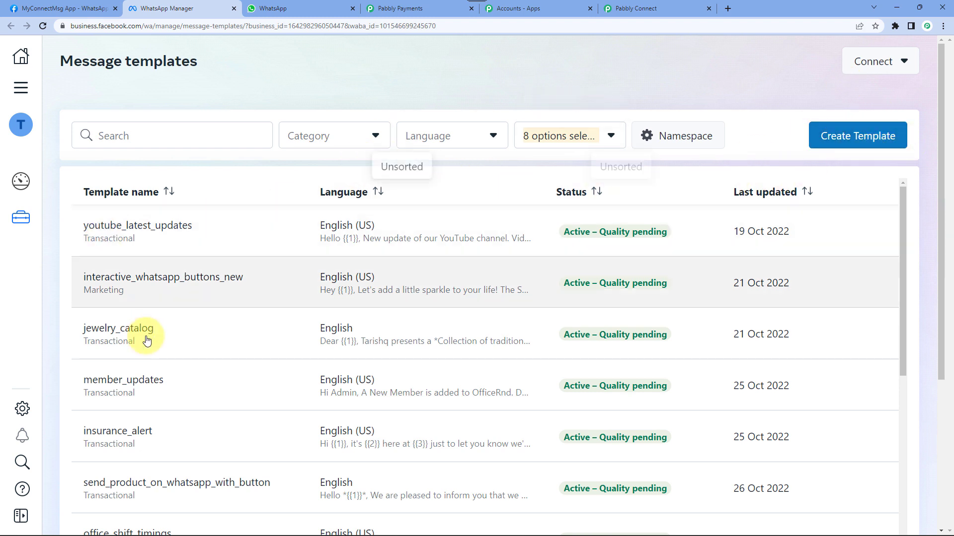
{"action": "scroll", "coordinate": [149, 357], "scroll_direction": "down", "scroll_amount": 7}
{"action": "scroll", "coordinate": [258, 355], "scroll_direction": "up", "scroll_amount": 4}
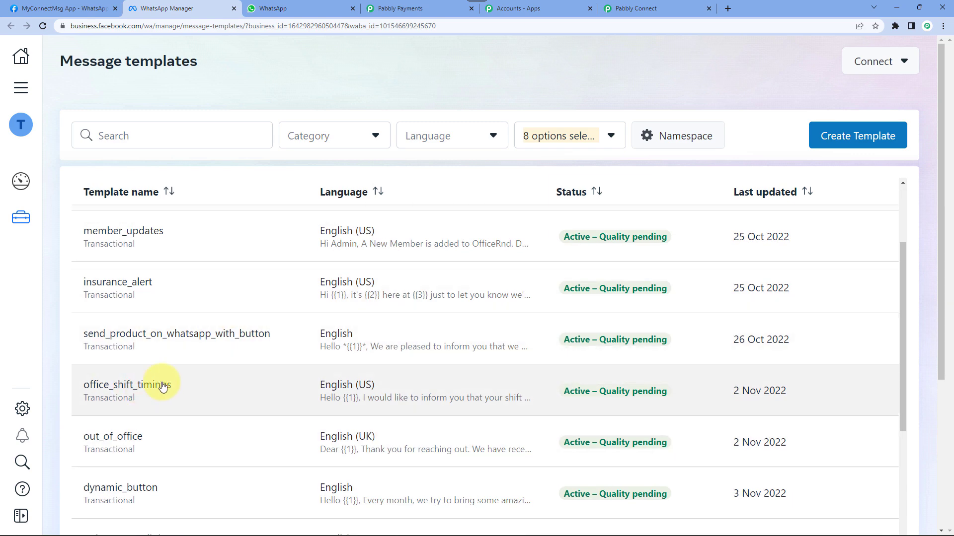
{"action": "scroll", "coordinate": [160, 383], "scroll_direction": "down", "scroll_amount": 5}
{"action": "scroll", "coordinate": [163, 387], "scroll_direction": "up", "scroll_amount": 6}
{"action": "scroll", "coordinate": [163, 387], "scroll_direction": "up", "scroll_amount": 2}
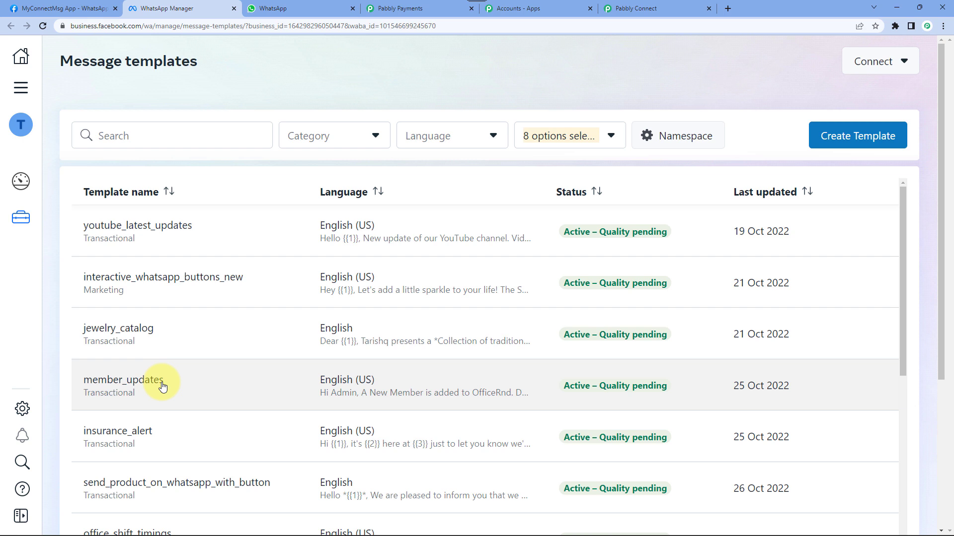
{"action": "left_click", "coordinate": [127, 134]}
{"action": "type", "text": "subsc"}
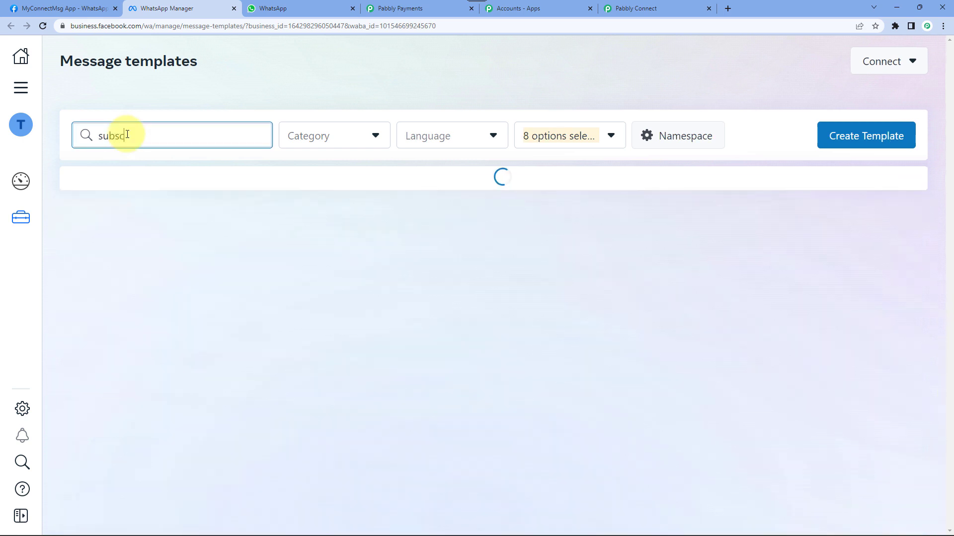
{"action": "type", "text": "ription_"}
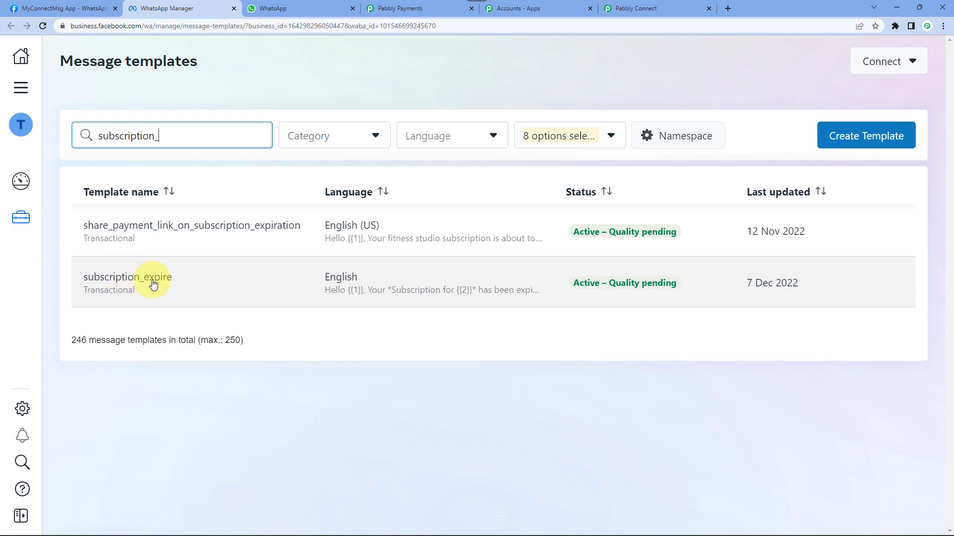
{"action": "left_click", "coordinate": [153, 284]}
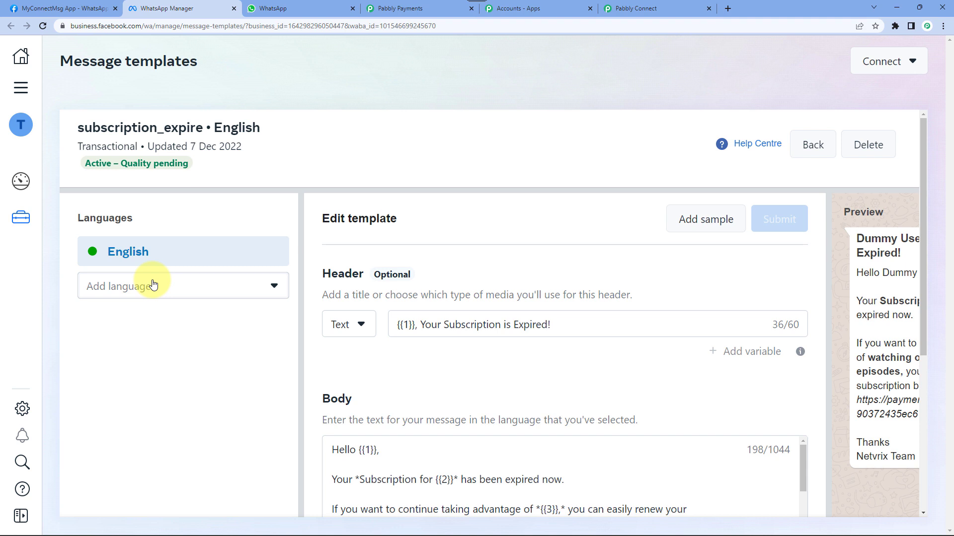
- Review the template header's {{1}} placeholder and its Expired wording
{"action": "scroll", "coordinate": [451, 356], "scroll_direction": "down", "scroll_amount": 3}
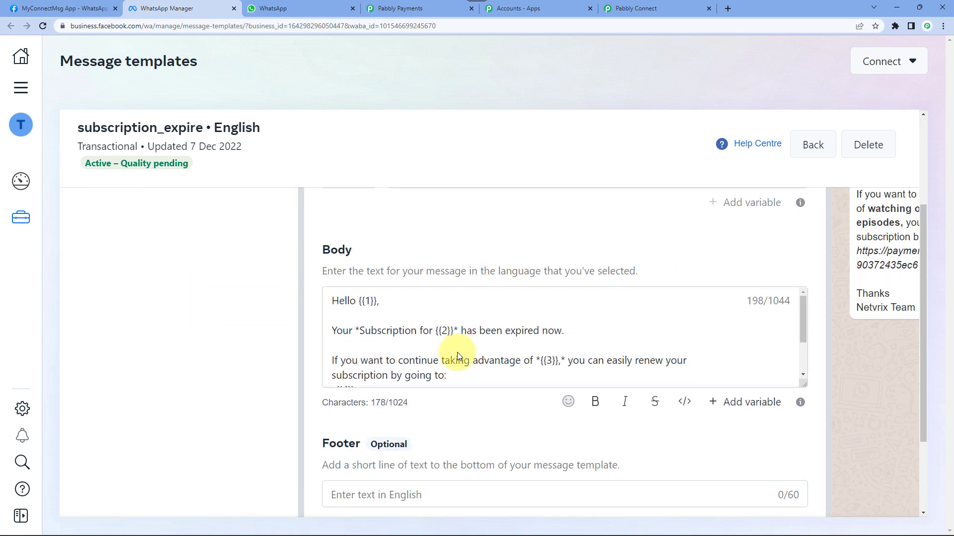
{"action": "scroll", "coordinate": [414, 259], "scroll_direction": "up", "scroll_amount": 2}
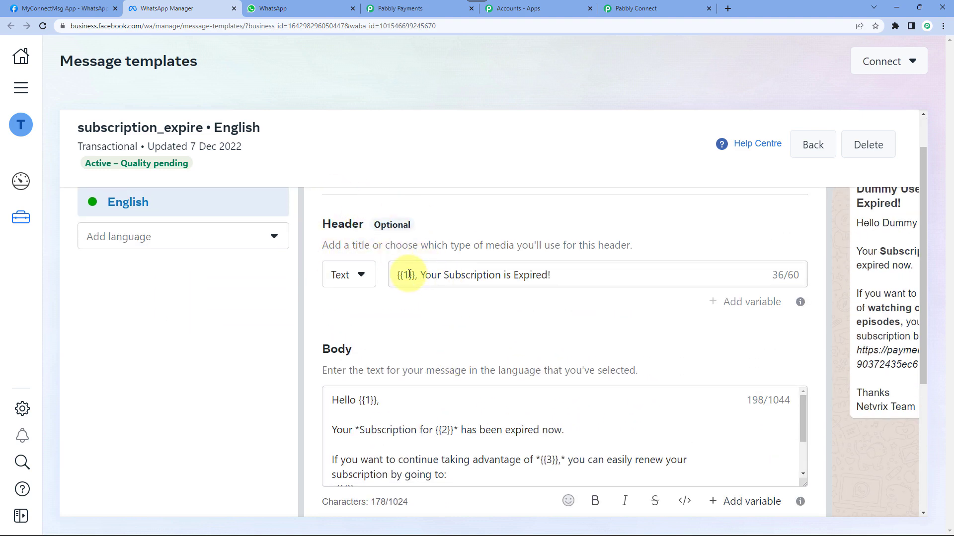
{"action": "left_click_drag", "start_coordinate": [399, 276], "coordinate": [550, 277]}
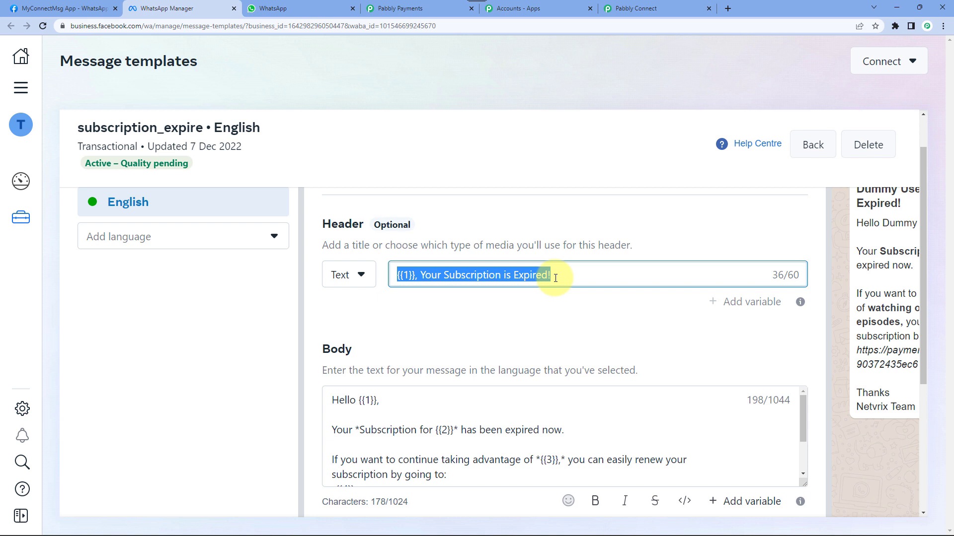
{"action": "left_click", "coordinate": [465, 276]}
{"action": "double_click", "coordinate": [520, 279]}
{"action": "left_click", "coordinate": [439, 275]}
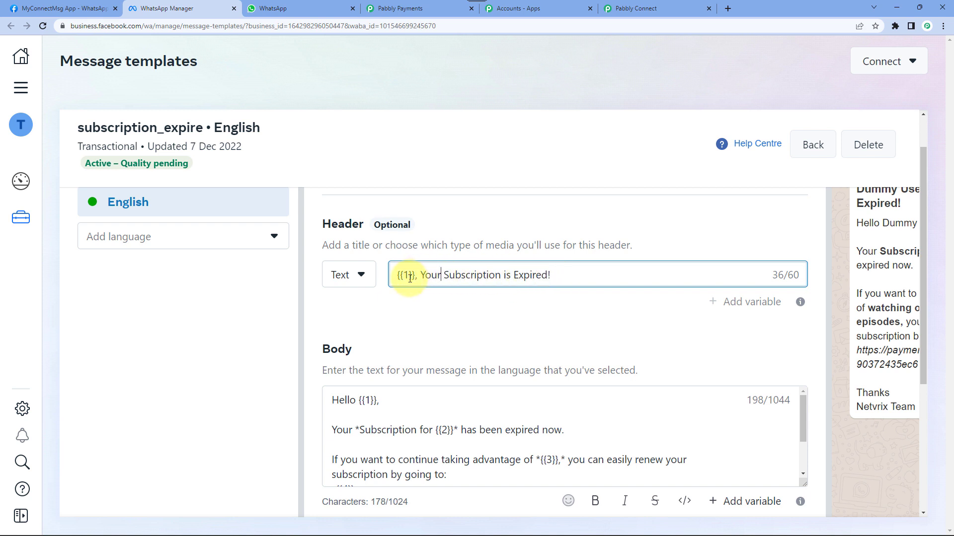
{"action": "double_click", "coordinate": [402, 276]}
{"action": "left_click", "coordinate": [413, 277]}
{"action": "double_click", "coordinate": [408, 277]}
{"action": "mouse_move", "coordinate": [423, 277]}
{"action": "left_mouse_down"}
{"action": "mouse_move", "coordinate": [576, 277]}
{"action": "mouse_move", "coordinate": [423, 276]}
{"action": "left_mouse_up"}
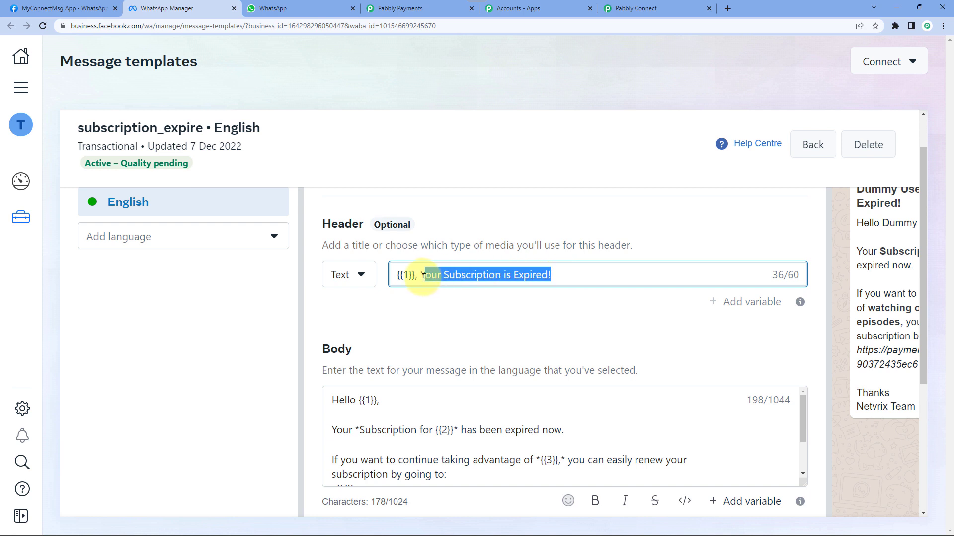
{"action": "left_click", "coordinate": [410, 277]}
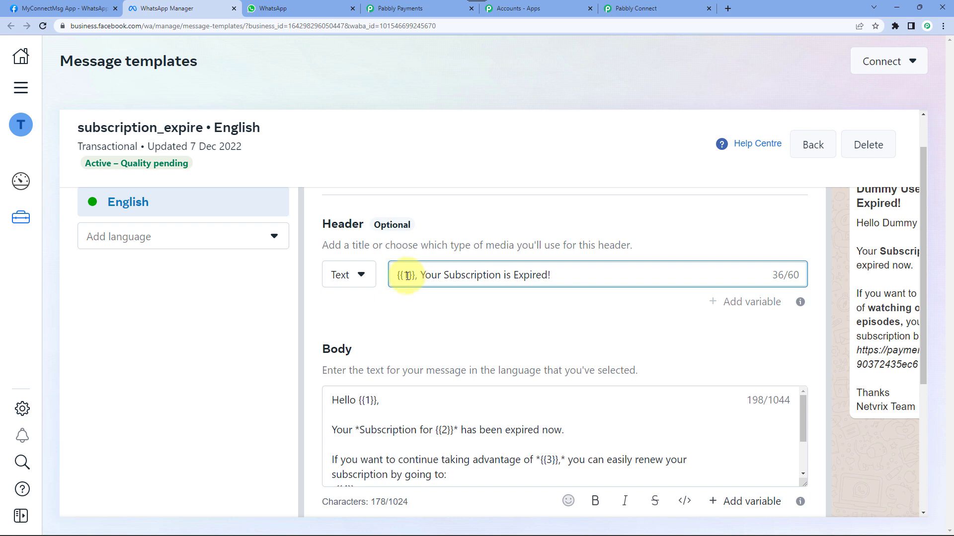
{"action": "double_click", "coordinate": [406, 275]}
- Enlarge the body box and review its variables {{1}} through {{5}}
{"action": "scroll", "coordinate": [348, 298], "scroll_direction": "down", "scroll_amount": 2}
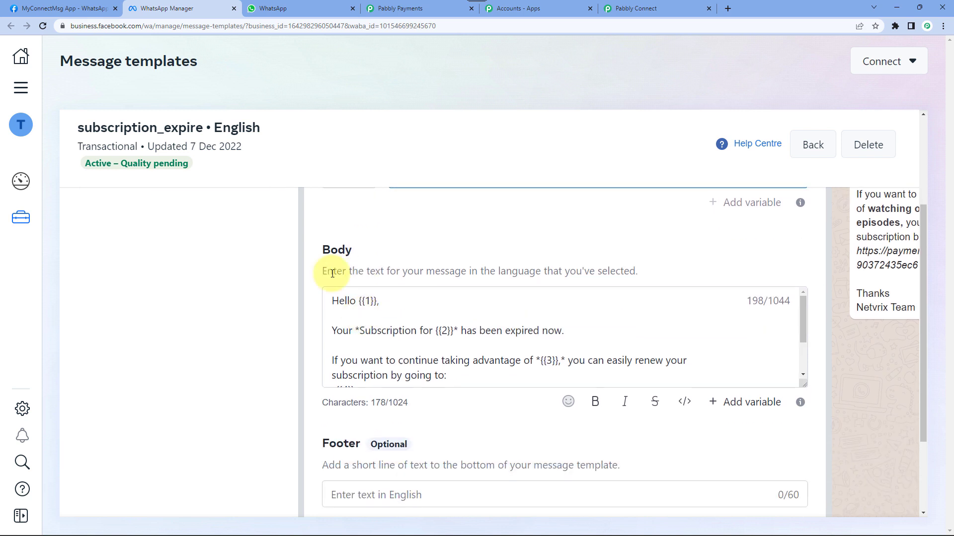
{"action": "left_click_drag", "start_coordinate": [801, 382], "coordinate": [805, 468]}
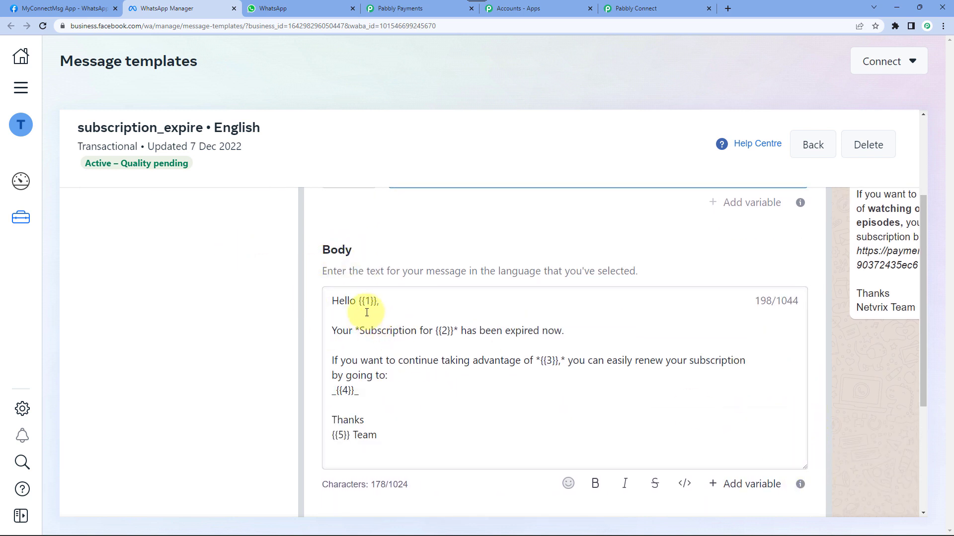
{"action": "left_click_drag", "start_coordinate": [359, 301], "coordinate": [378, 302]}
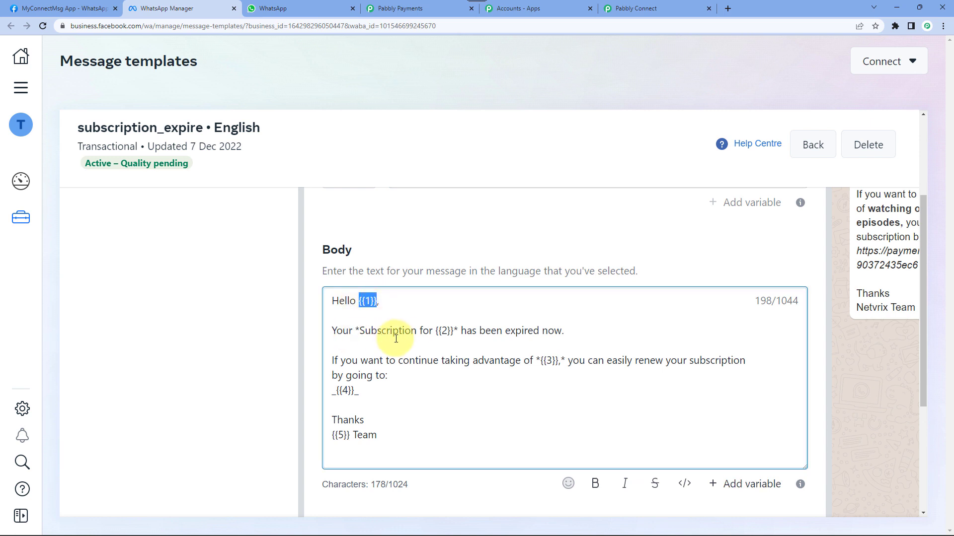
{"action": "left_click", "coordinate": [448, 332]}
{"action": "left_click_drag", "start_coordinate": [436, 332], "coordinate": [453, 332]}
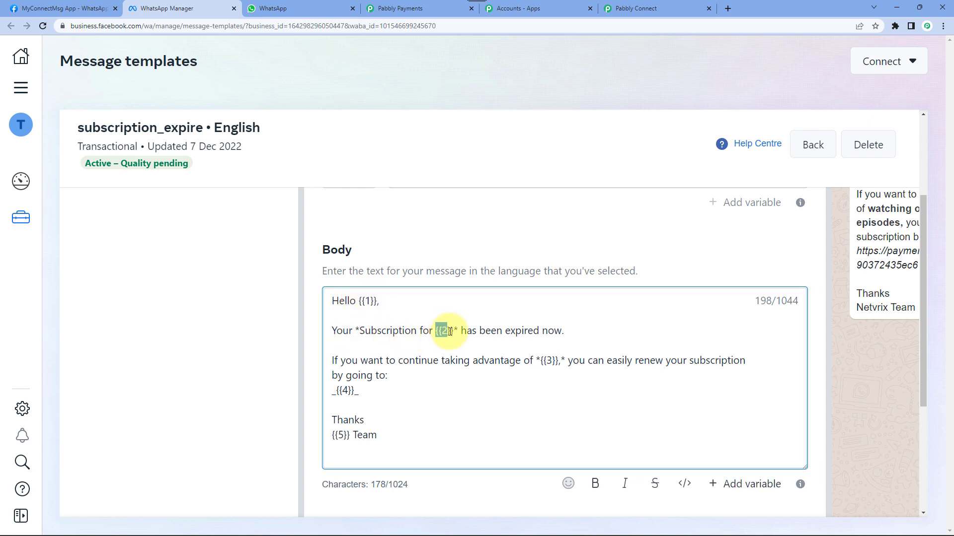
{"action": "left_click", "coordinate": [536, 337]}
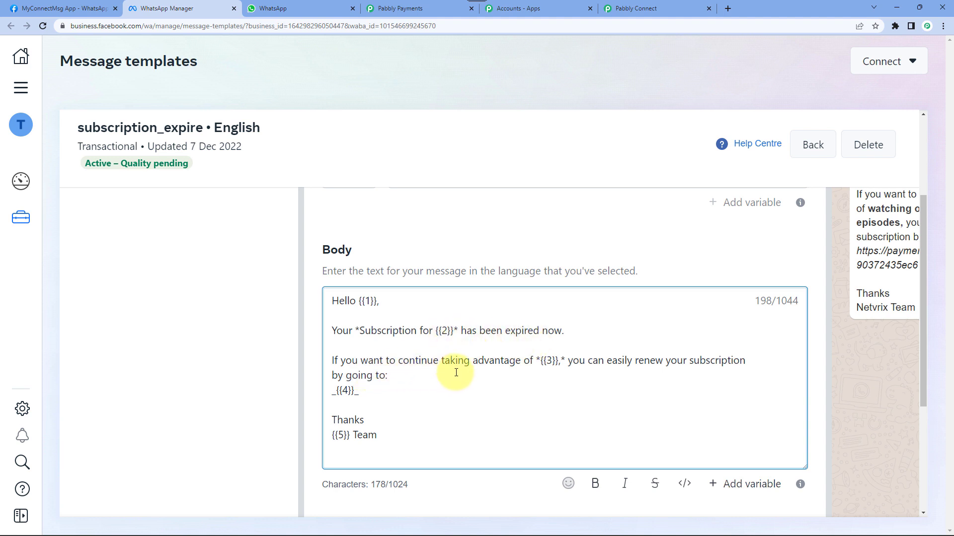
{"action": "left_click_drag", "start_coordinate": [541, 362], "coordinate": [559, 362]}
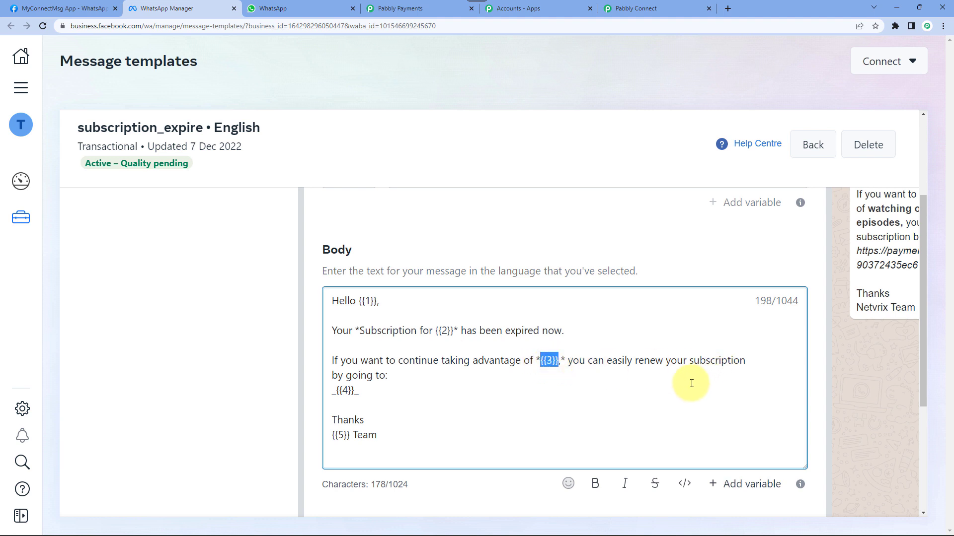
{"action": "left_click", "coordinate": [354, 391]}
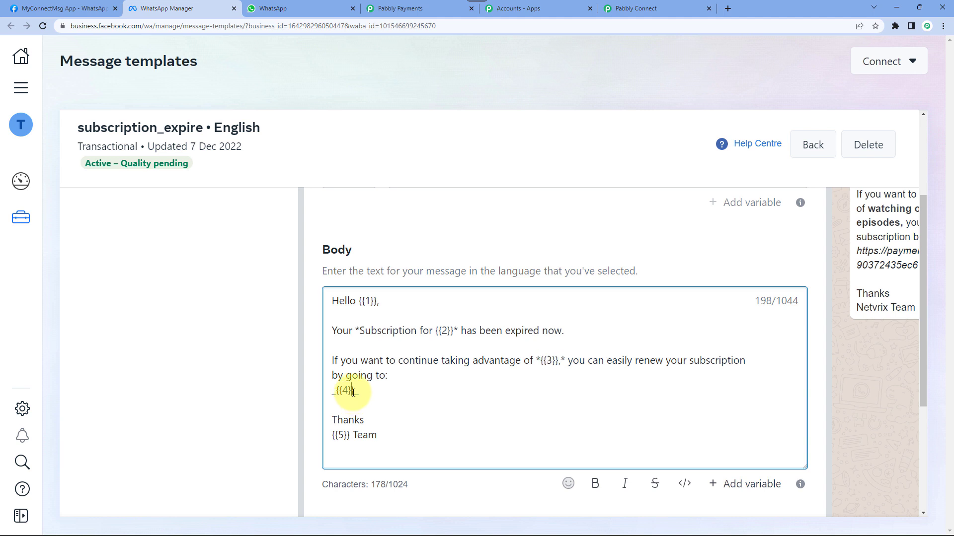
{"action": "left_click_drag", "start_coordinate": [355, 391], "coordinate": [336, 393]}
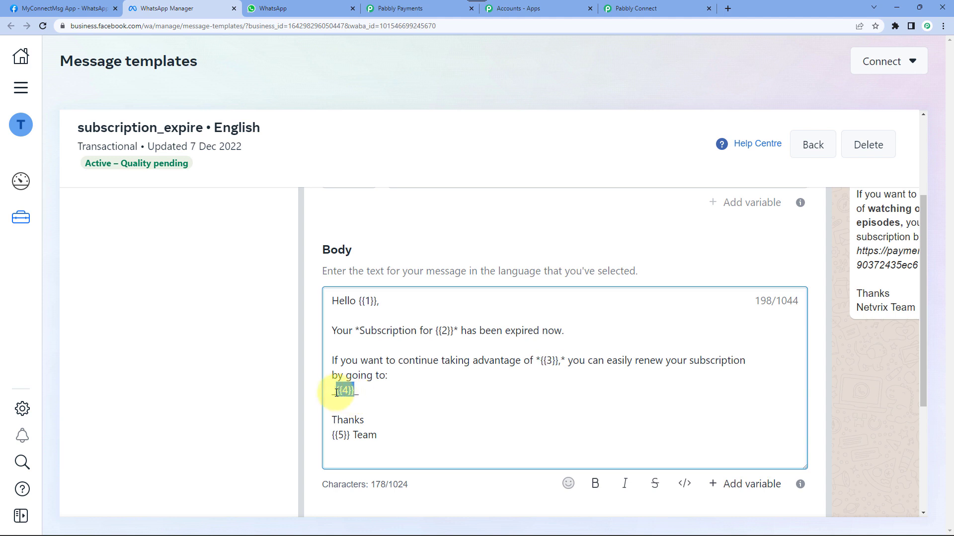
{"action": "scroll", "coordinate": [355, 395], "scroll_direction": "down", "scroll_amount": 1}
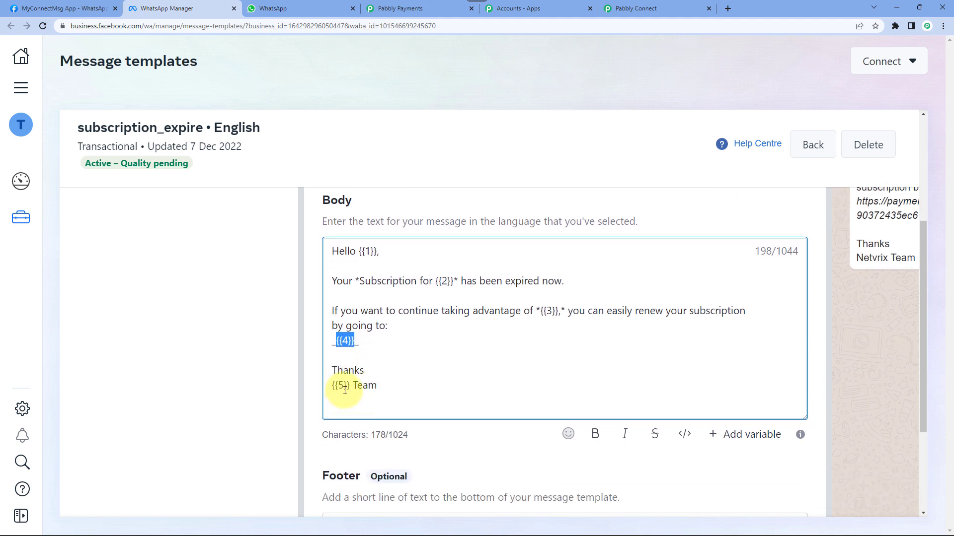
{"action": "left_click_drag", "start_coordinate": [351, 390], "coordinate": [473, 394]}
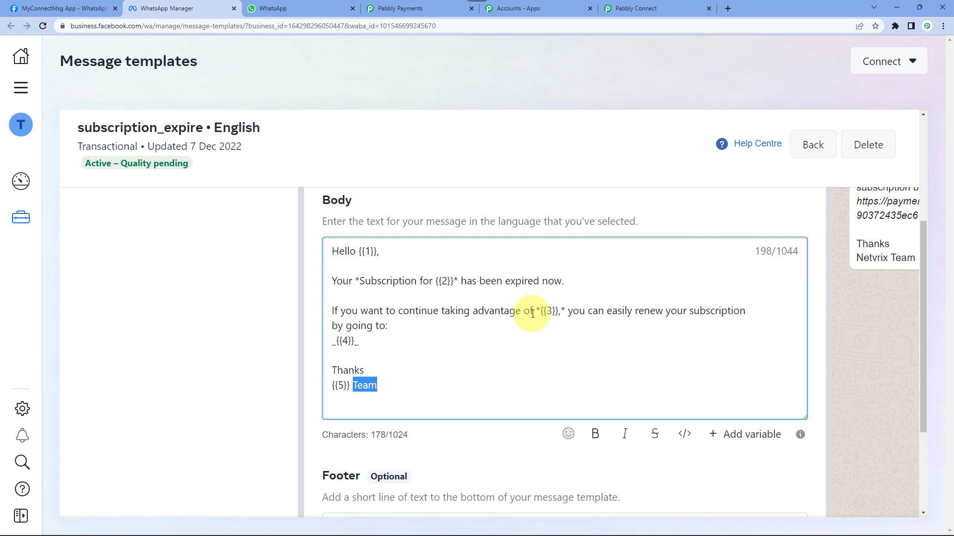
- Check the Dummy User and Netvrix sample values in the Preview, then return to Pabbly Connect
{"action": "scroll", "coordinate": [532, 312], "scroll_direction": "down", "scroll_amount": 3}
{"action": "left_click_drag", "start_coordinate": [685, 510], "coordinate": [925, 502]}
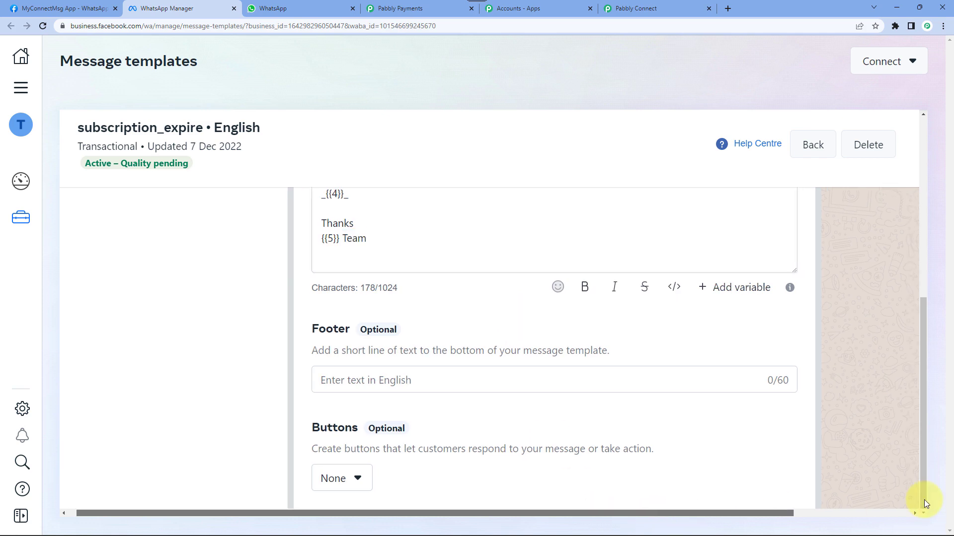
{"action": "scroll", "coordinate": [894, 392], "scroll_direction": "up", "scroll_amount": 5}
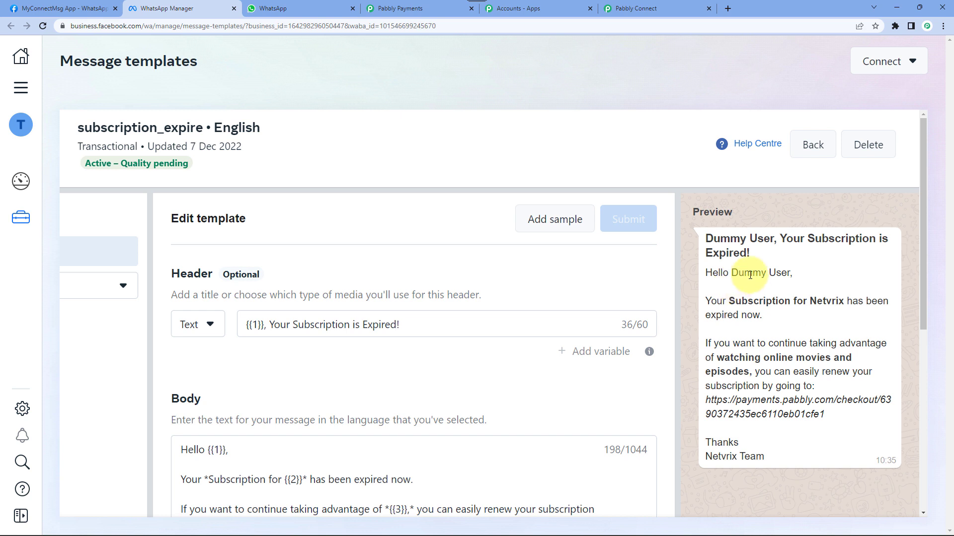
{"action": "left_click_drag", "start_coordinate": [731, 273], "coordinate": [789, 273]}
{"action": "left_click_drag", "start_coordinate": [708, 239], "coordinate": [756, 240]}
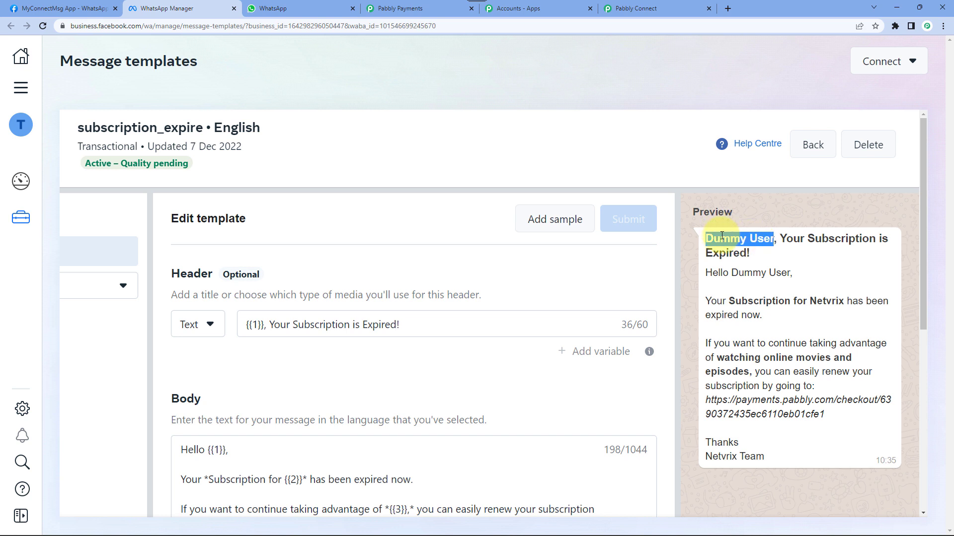
{"action": "left_click_drag", "start_coordinate": [748, 275], "coordinate": [844, 300]}
{"action": "left_click", "coordinate": [833, 301]}
{"action": "double_click", "coordinate": [833, 301]}
{"action": "left_click", "coordinate": [877, 302]}
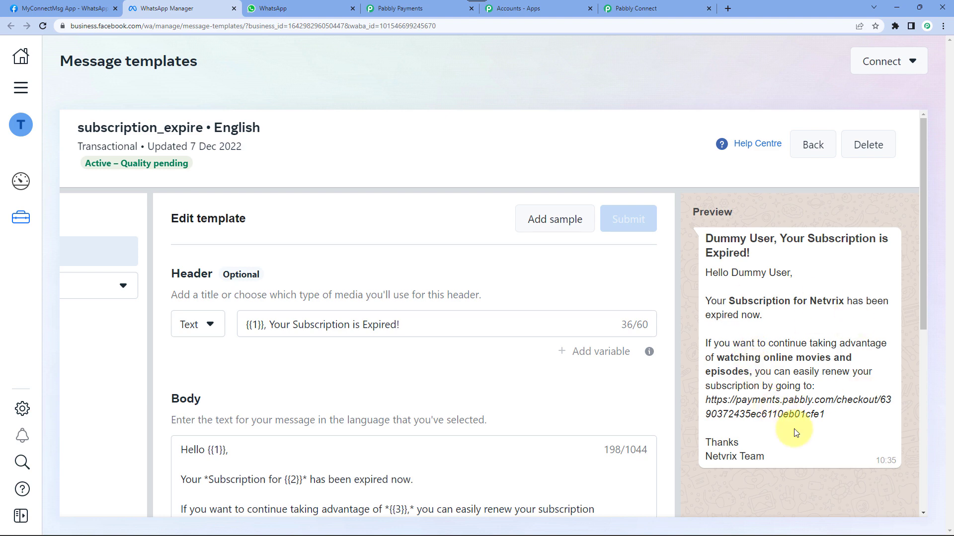
{"action": "left_click", "coordinate": [645, 9]}
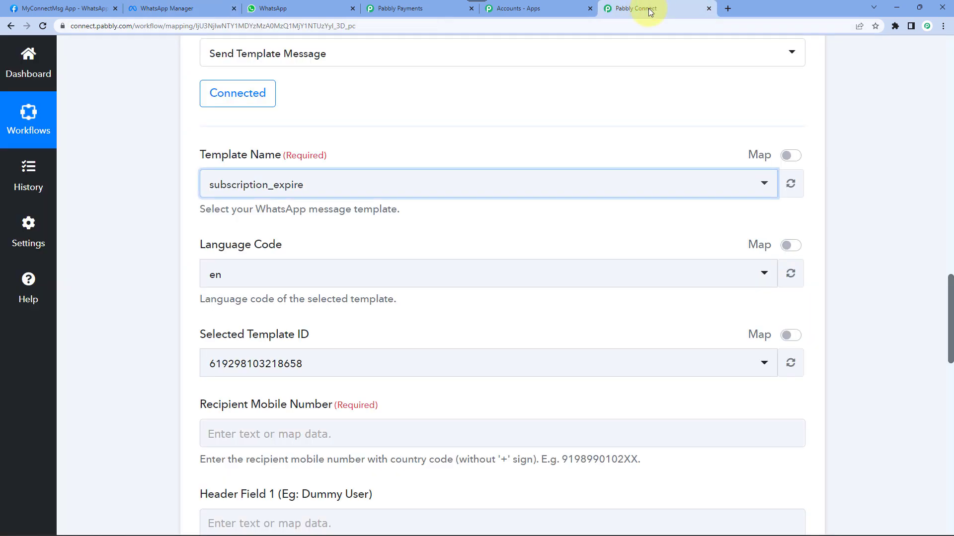
{"action": "scroll", "coordinate": [169, 214], "scroll_direction": "down", "scroll_amount": 3}
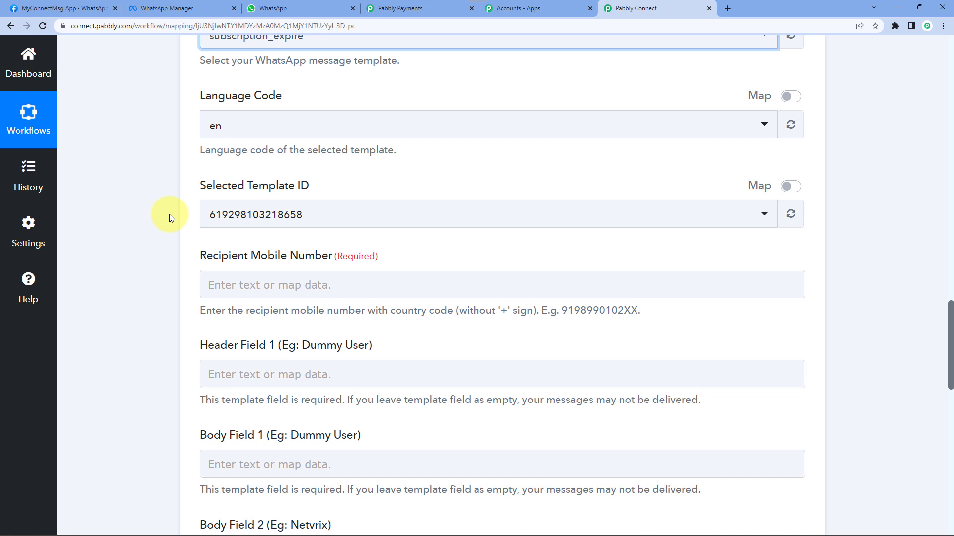
{"action": "scroll", "coordinate": [202, 213], "scroll_direction": "down", "scroll_amount": 3}
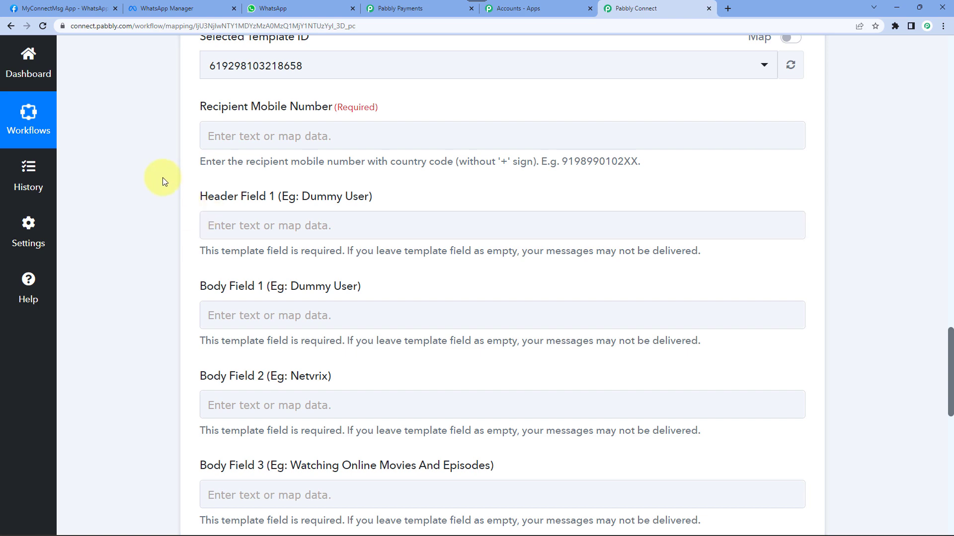
{"action": "scroll", "coordinate": [163, 178], "scroll_direction": "up", "scroll_amount": 12}
{"action": "scroll", "coordinate": [162, 177], "scroll_direction": "up", "scroll_amount": 8}
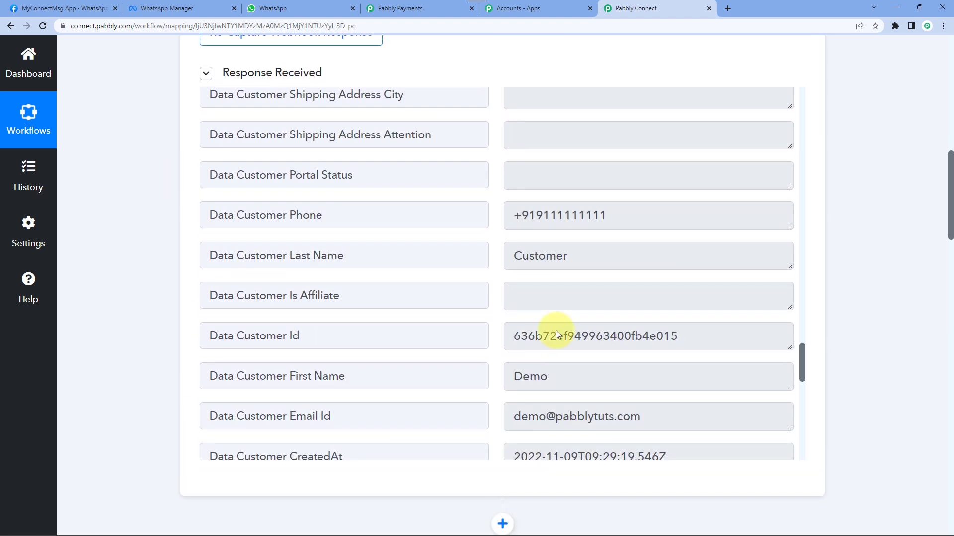
{"action": "left_click", "coordinate": [613, 220]}
{"action": "key", "text": "ctrl+a"}
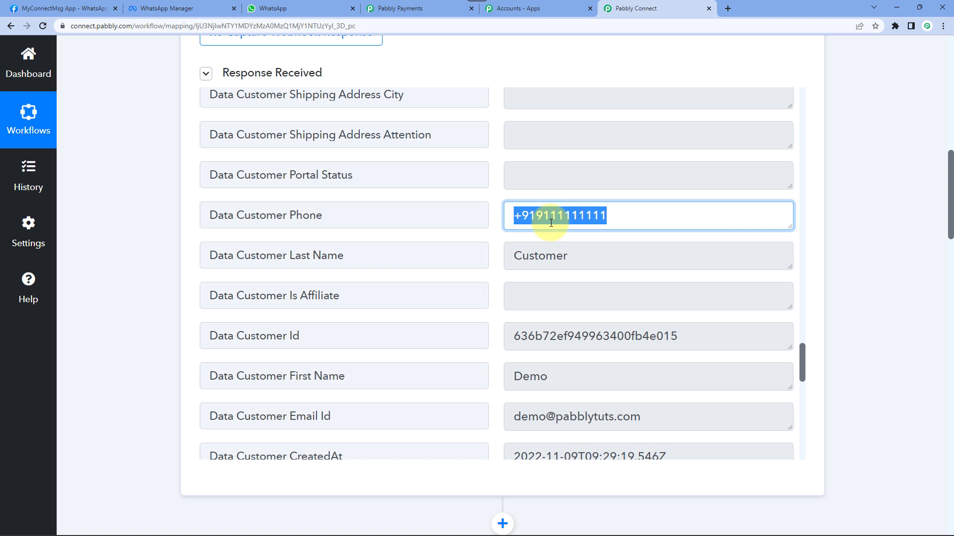
{"action": "left_click", "coordinate": [530, 229]}
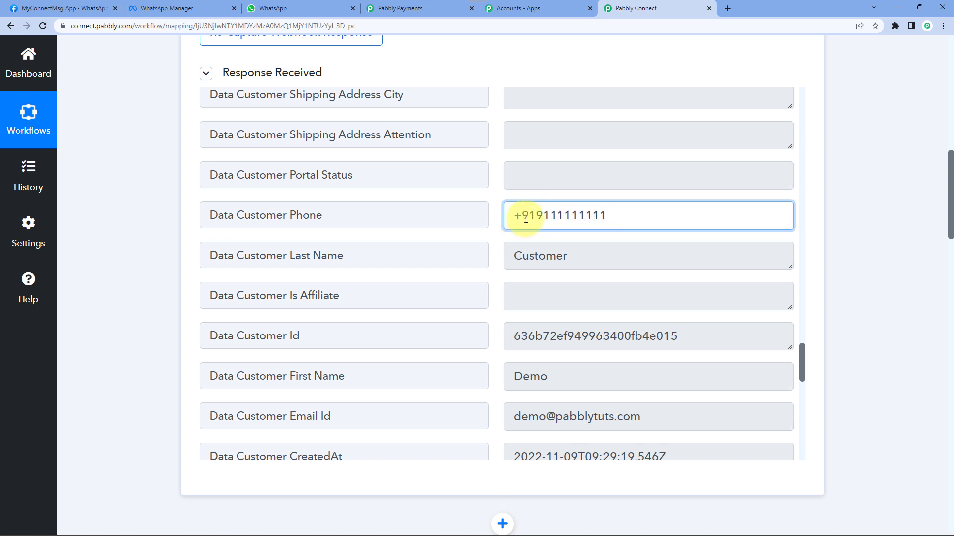
{"action": "scroll", "coordinate": [123, 262], "scroll_direction": "down", "scroll_amount": 10}
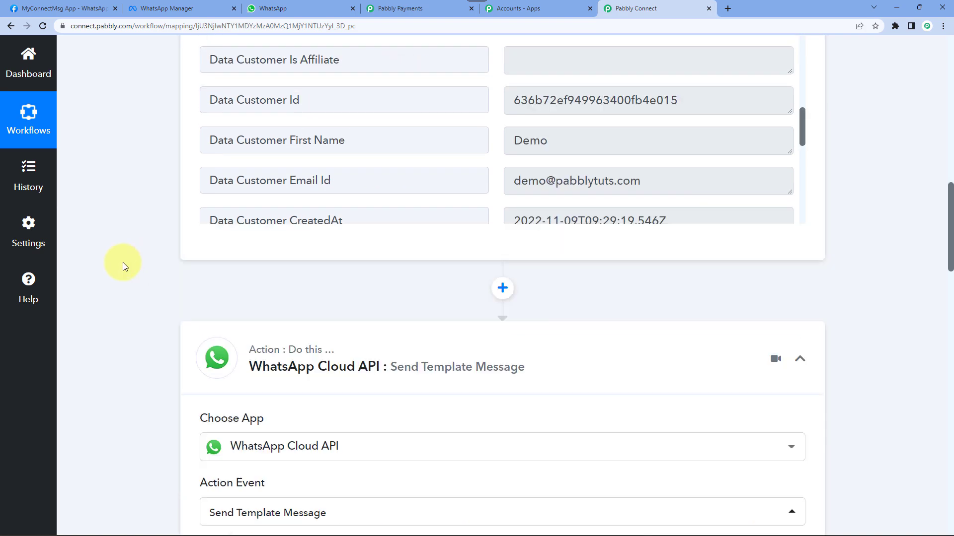
{"action": "scroll", "coordinate": [124, 263], "scroll_direction": "down", "scroll_amount": 4}
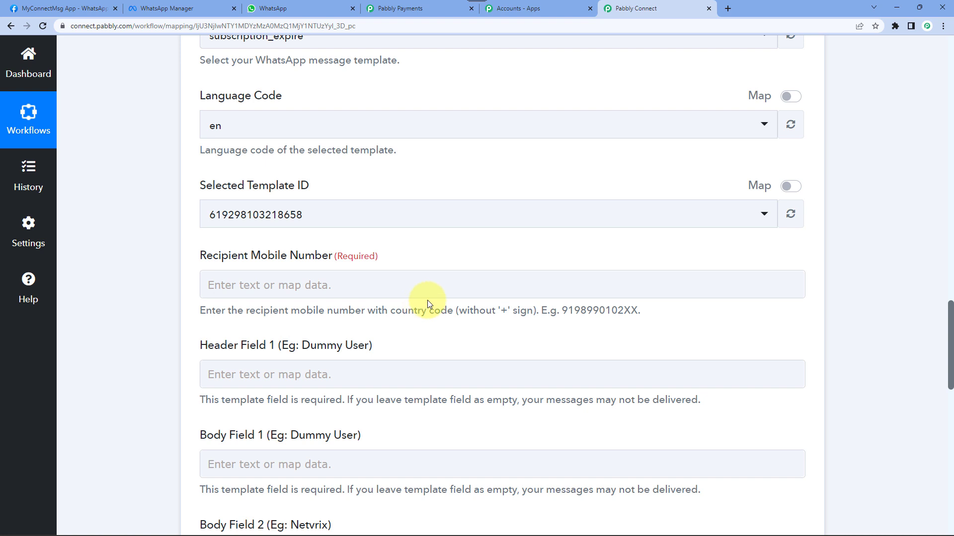
{"action": "scroll", "coordinate": [162, 220], "scroll_direction": "up", "scroll_amount": 2}
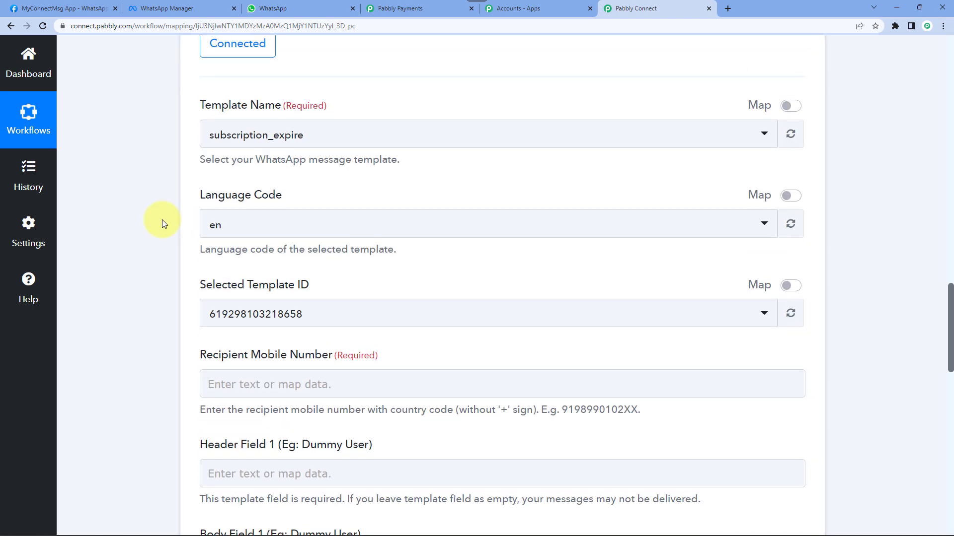
{"action": "scroll", "coordinate": [162, 220], "scroll_direction": "up", "scroll_amount": 15}
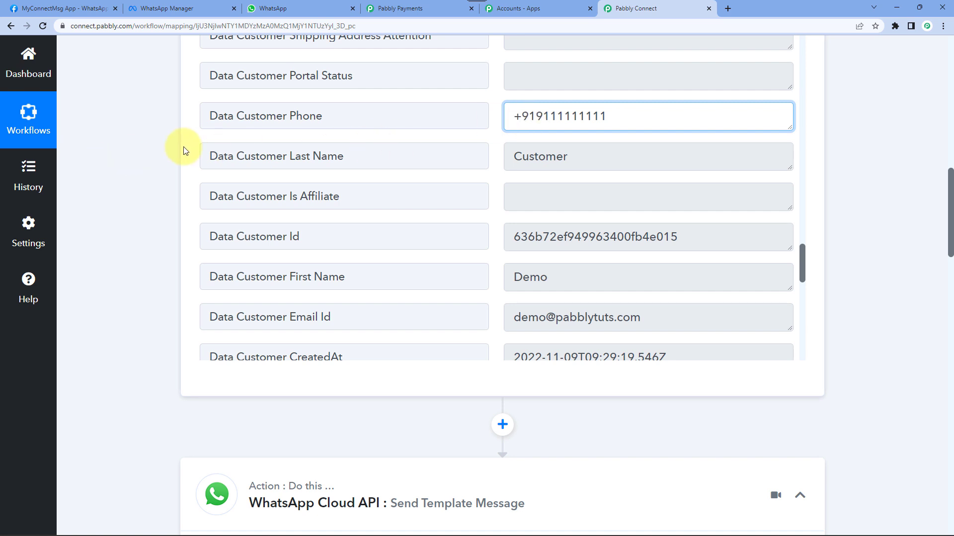
{"action": "scroll", "coordinate": [183, 150], "scroll_direction": "down", "scroll_amount": 5}
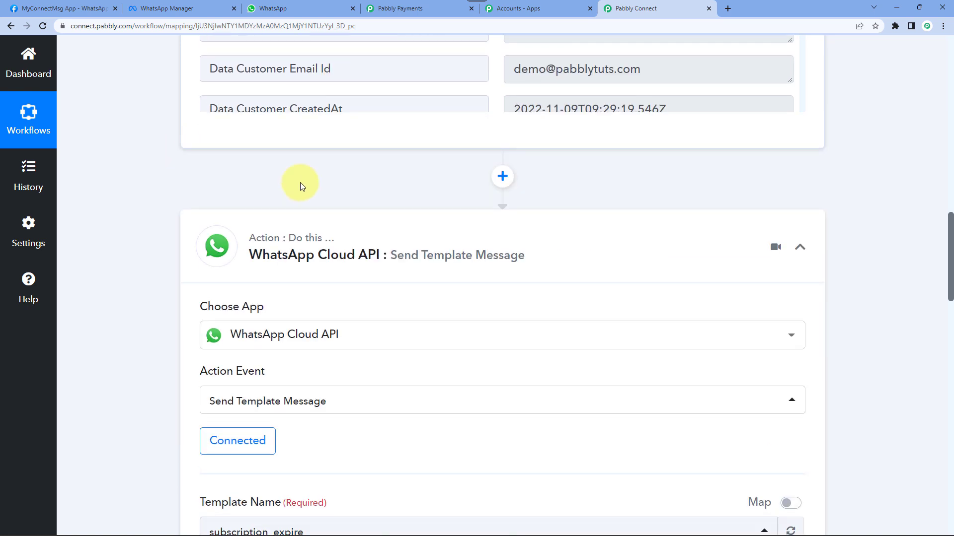
- Add a Text Formatter by Pabbly step with the Split Text action before WhatsApp and connect it
{"action": "left_click", "coordinate": [502, 178]}
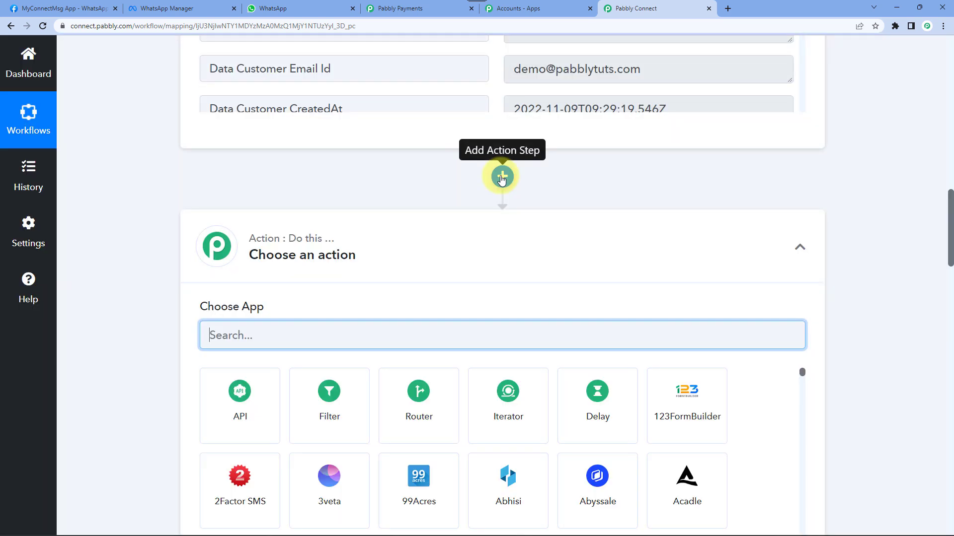
{"action": "scroll", "coordinate": [396, 190], "scroll_direction": "down", "scroll_amount": 3}
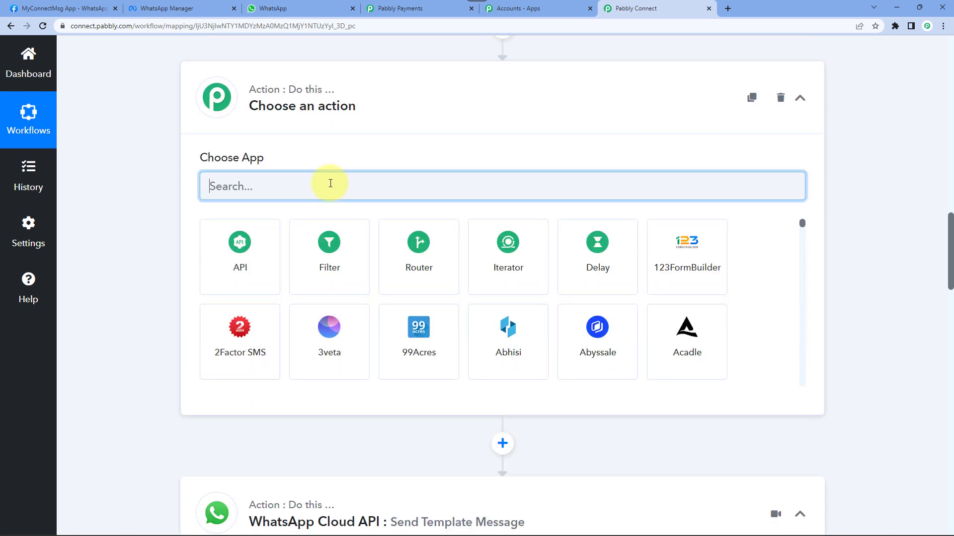
{"action": "type", "text": "Text"}
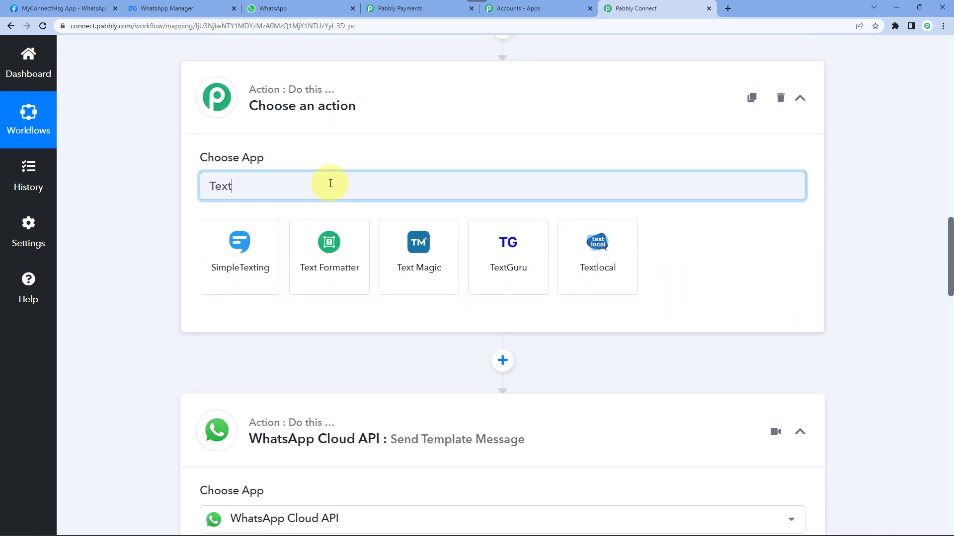
{"action": "left_click", "coordinate": [328, 266]}
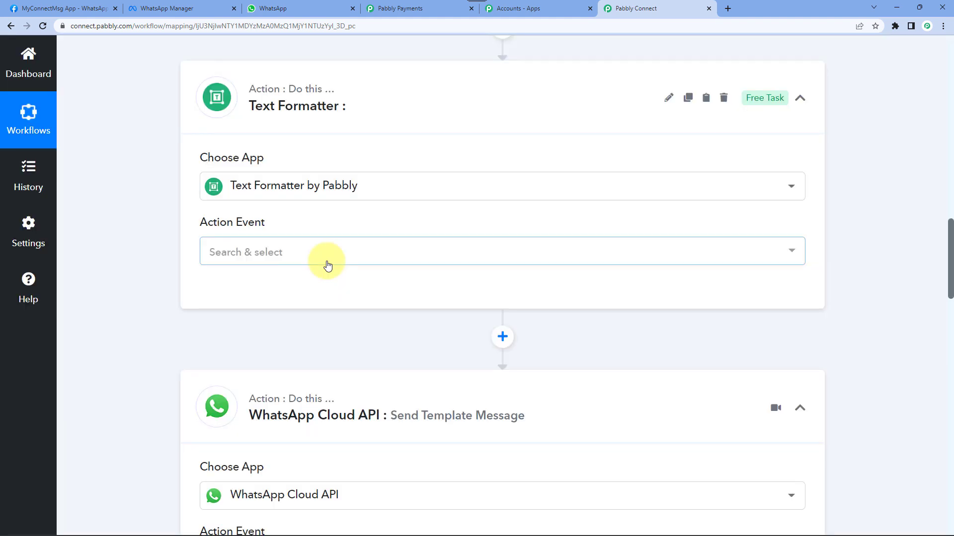
{"action": "left_click", "coordinate": [215, 253]}
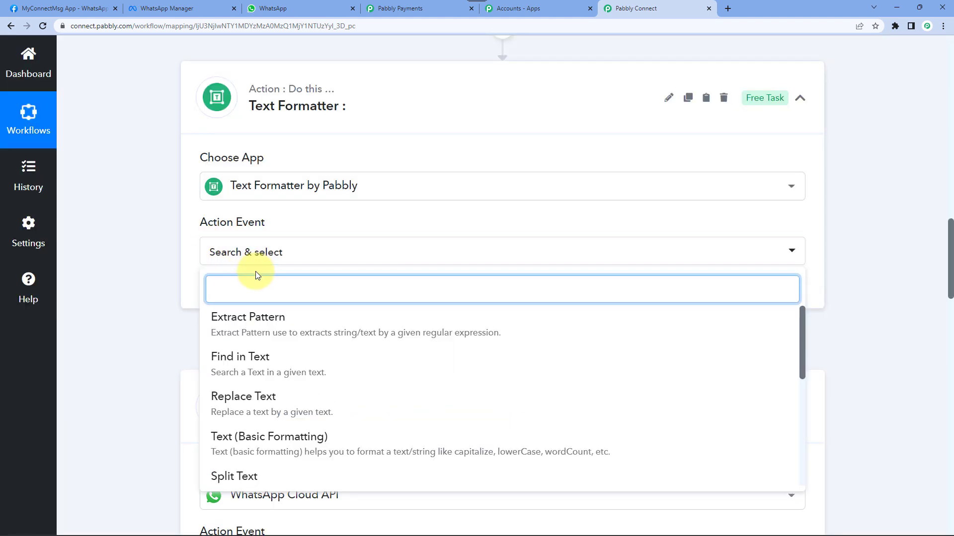
{"action": "type", "text": "sp"}
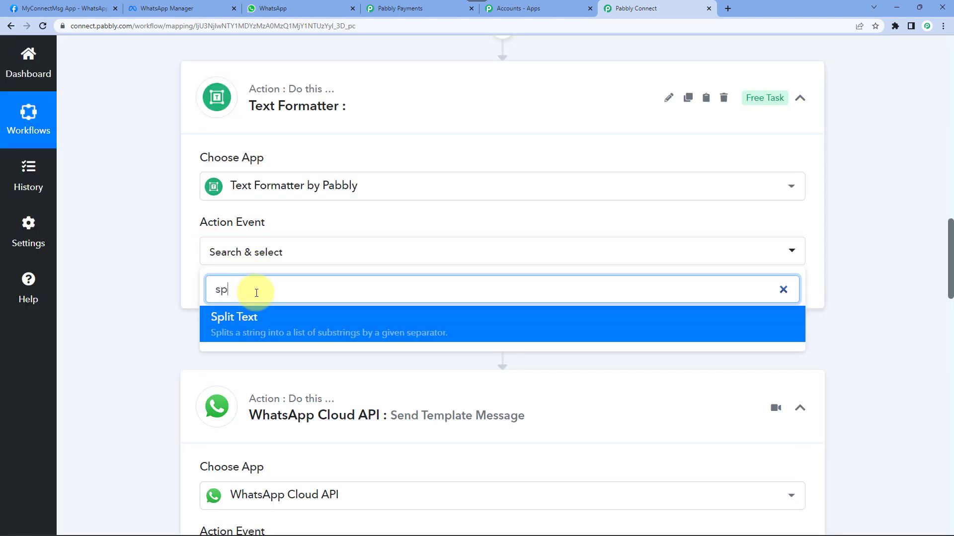
{"action": "left_click", "coordinate": [259, 332]}
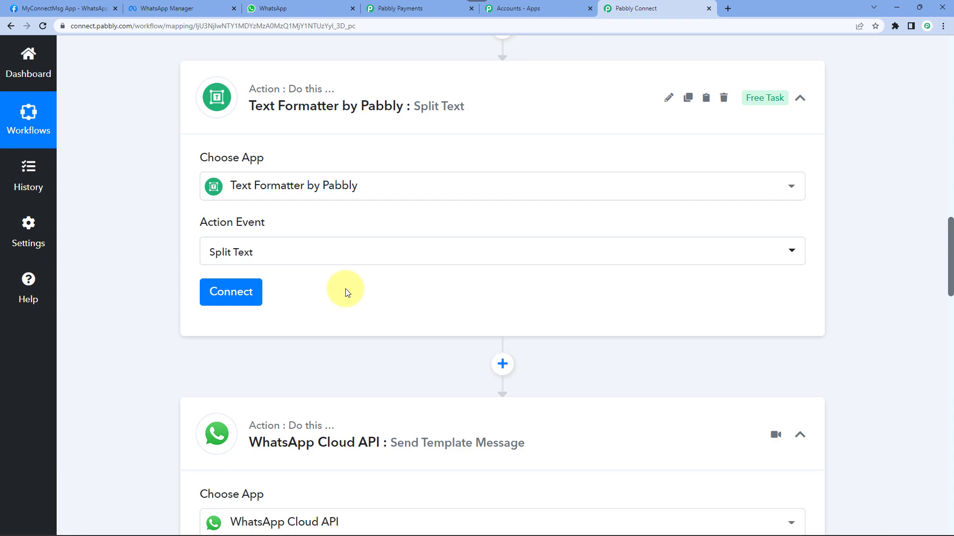
{"action": "left_click", "coordinate": [238, 296]}
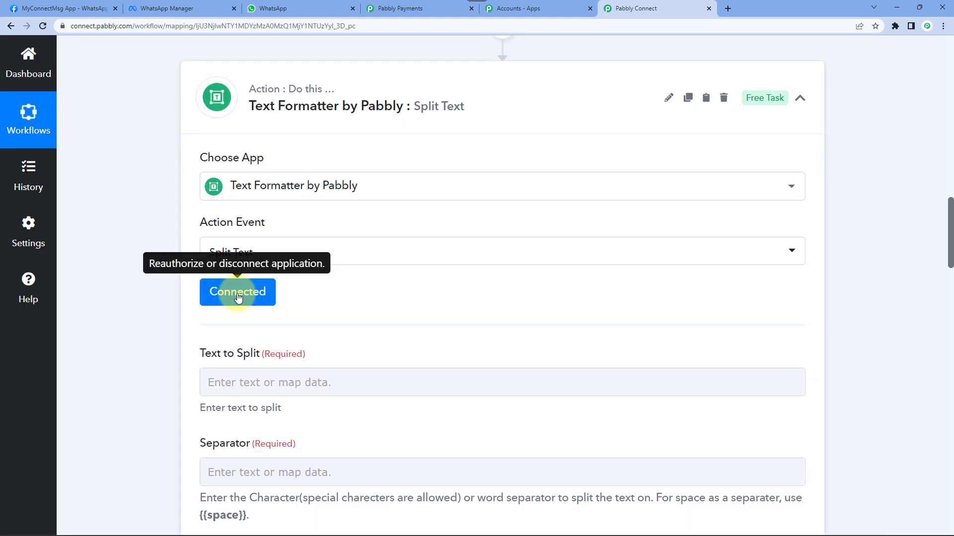
{"action": "scroll", "coordinate": [245, 198], "scroll_direction": "down", "scroll_amount": 4}
- Map the trigger's customer phone into the Text to Split field
{"action": "left_click", "coordinate": [281, 174]}
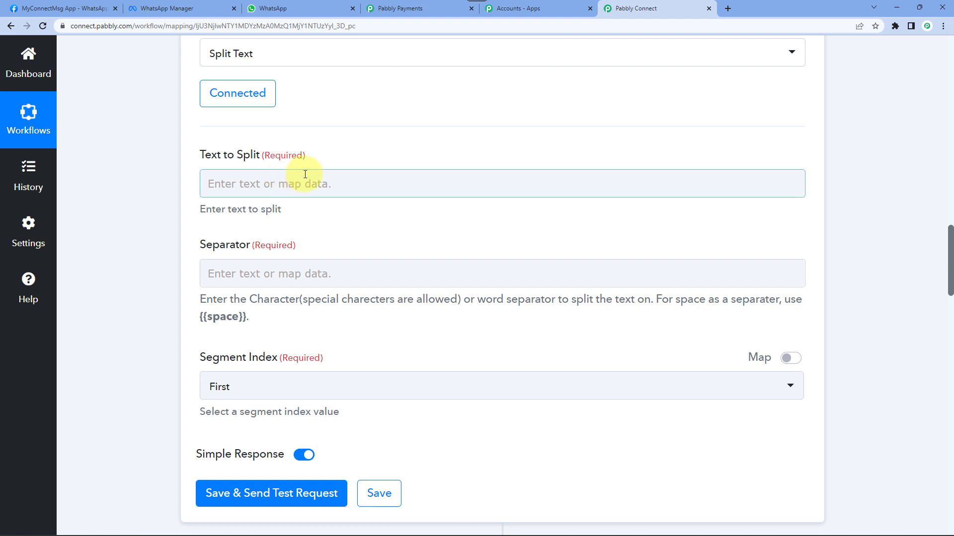
{"action": "scroll", "coordinate": [213, 139], "scroll_direction": "up", "scroll_amount": 10}
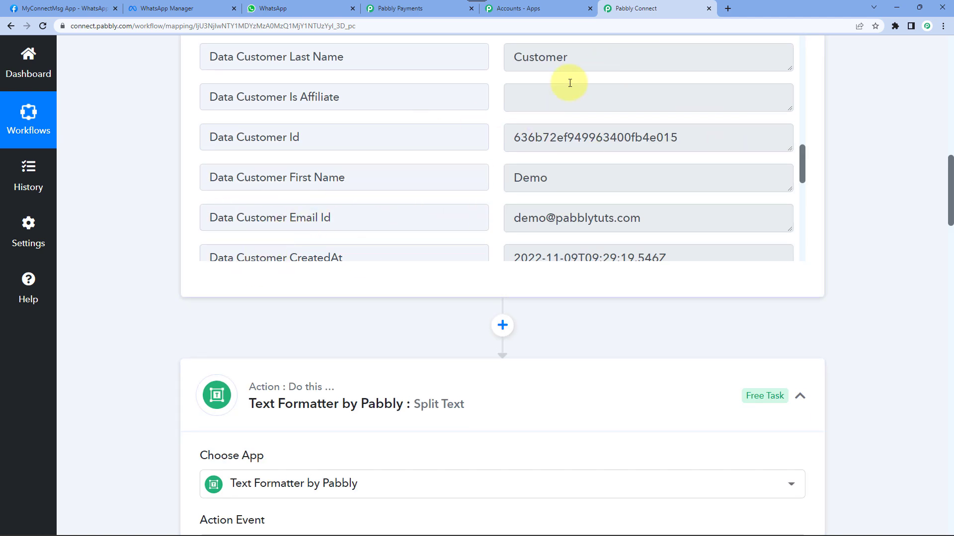
{"action": "scroll", "coordinate": [552, 149], "scroll_direction": "up", "scroll_amount": 2}
{"action": "scroll", "coordinate": [198, 225], "scroll_direction": "down", "scroll_amount": 8}
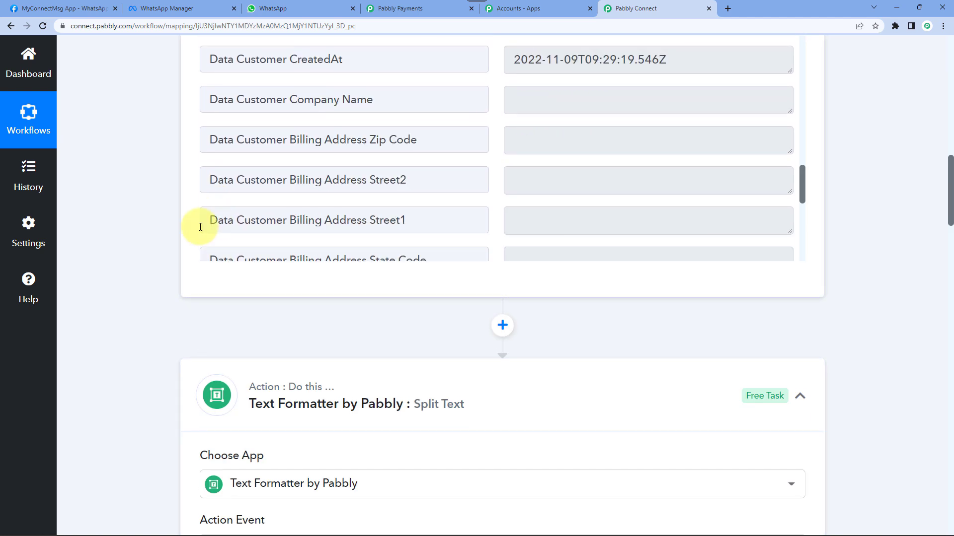
{"action": "scroll", "coordinate": [166, 226], "scroll_direction": "down", "scroll_amount": 2}
{"action": "scroll", "coordinate": [165, 227], "scroll_direction": "down", "scroll_amount": 9}
{"action": "scroll", "coordinate": [169, 175], "scroll_direction": "up", "scroll_amount": 1}
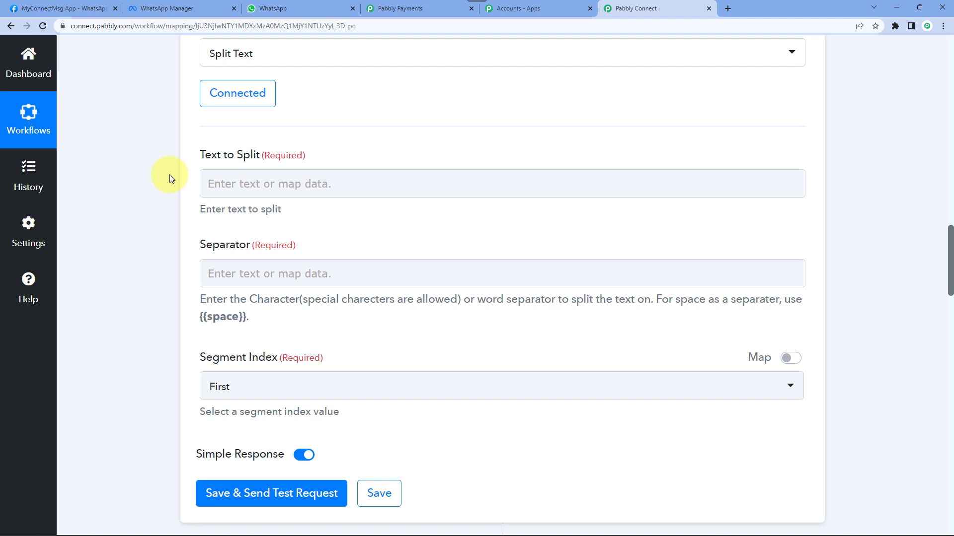
{"action": "left_click", "coordinate": [266, 187]}
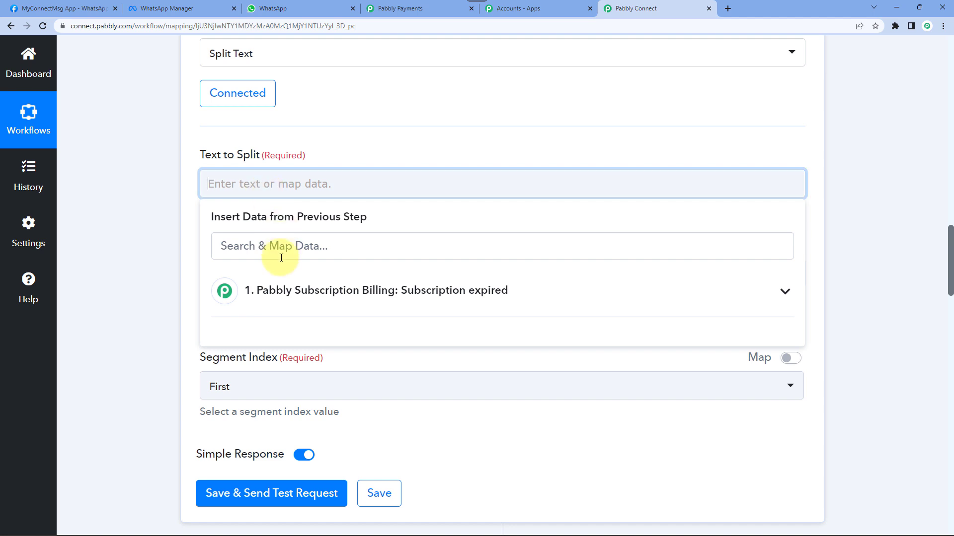
{"action": "left_click", "coordinate": [367, 301]}
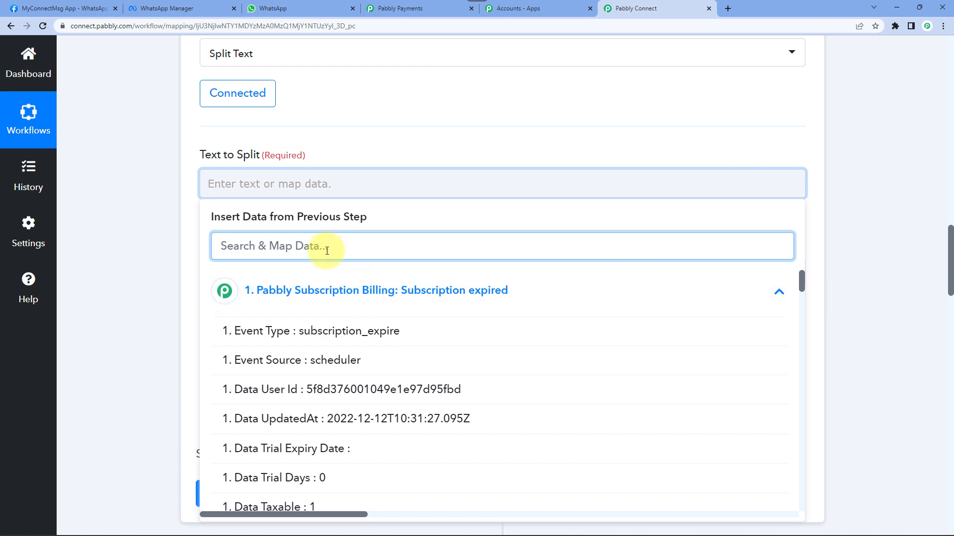
{"action": "type", "text": "pho"}
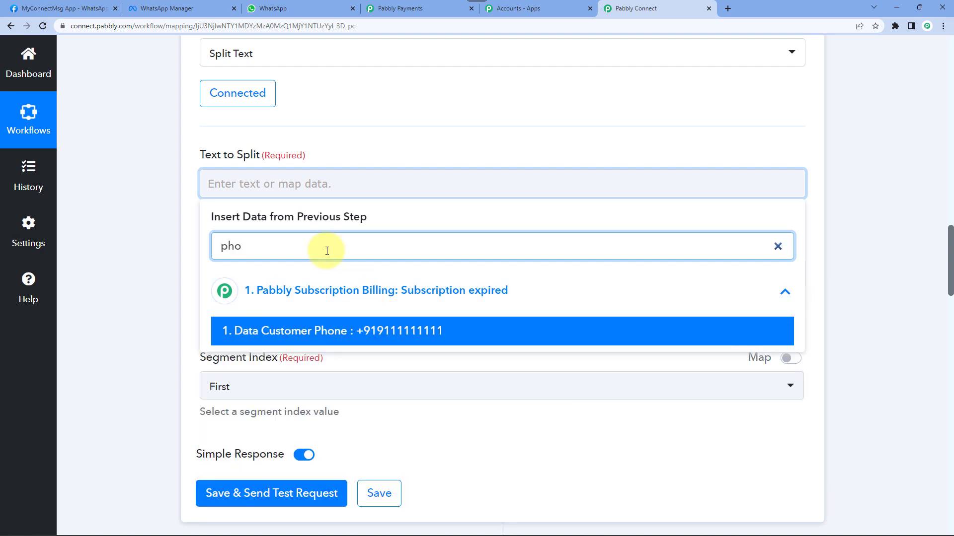
{"action": "left_click", "coordinate": [399, 334]}
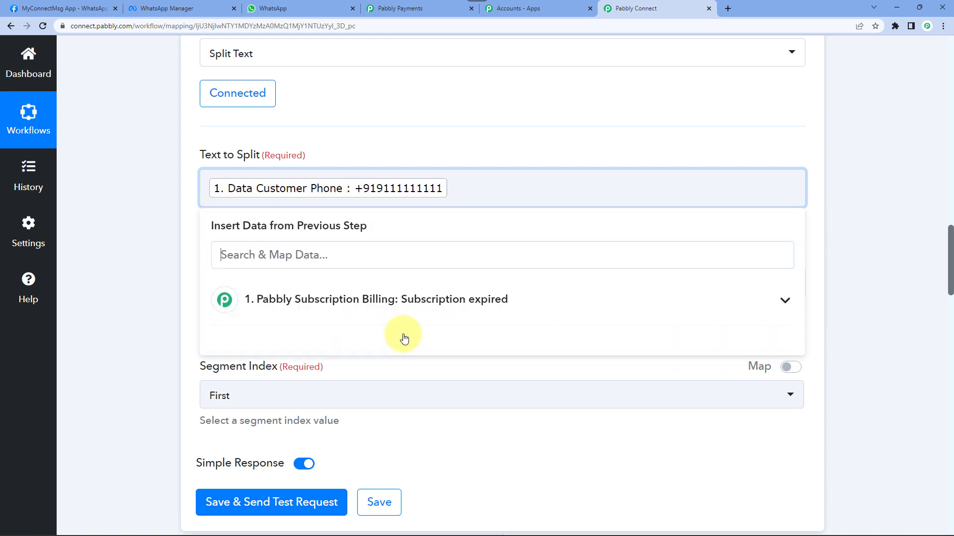
{"action": "left_click", "coordinate": [184, 213]}
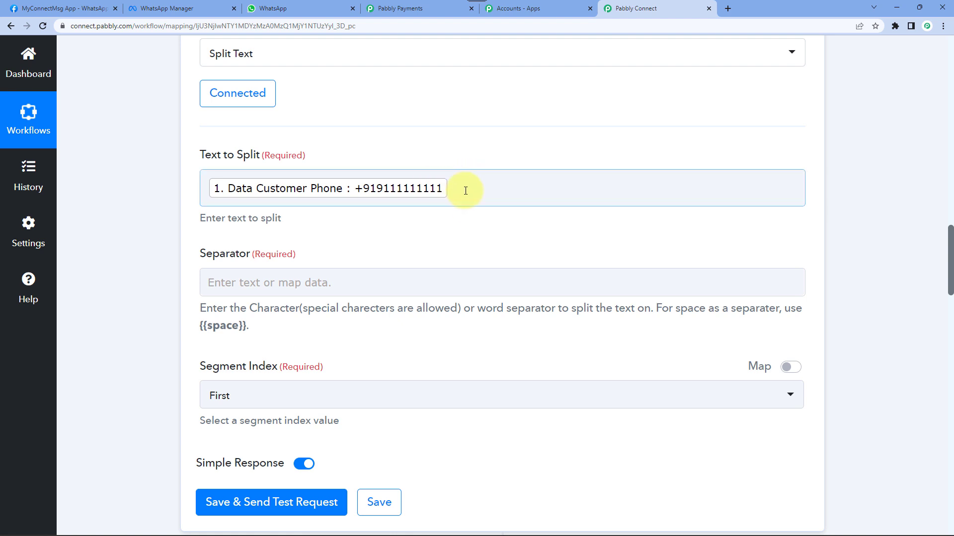
- Set Separator to '+' and Segment Index to Last, then save and test the step
{"action": "scroll", "coordinate": [214, 208], "scroll_direction": "down", "scroll_amount": 1}
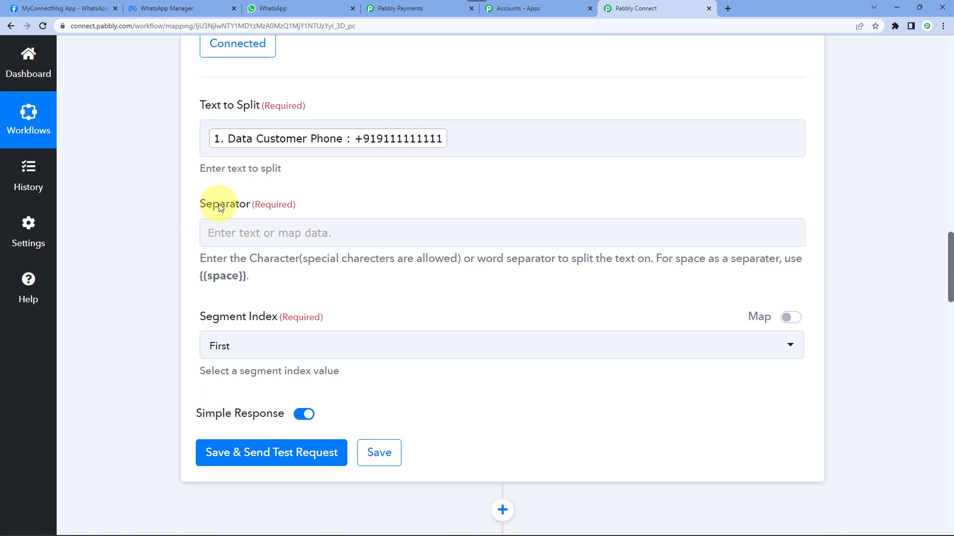
{"action": "left_click", "coordinate": [232, 234]}
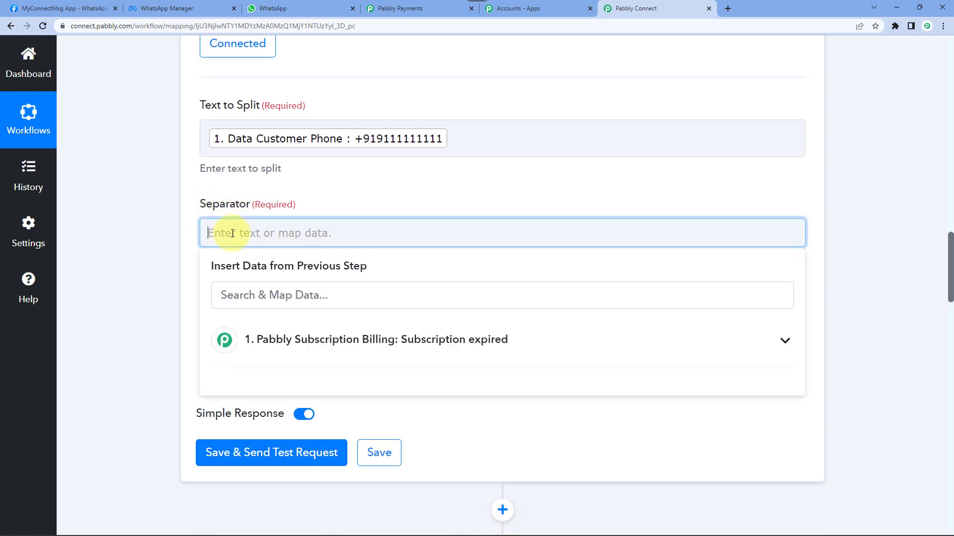
{"action": "type", "text": "+"}
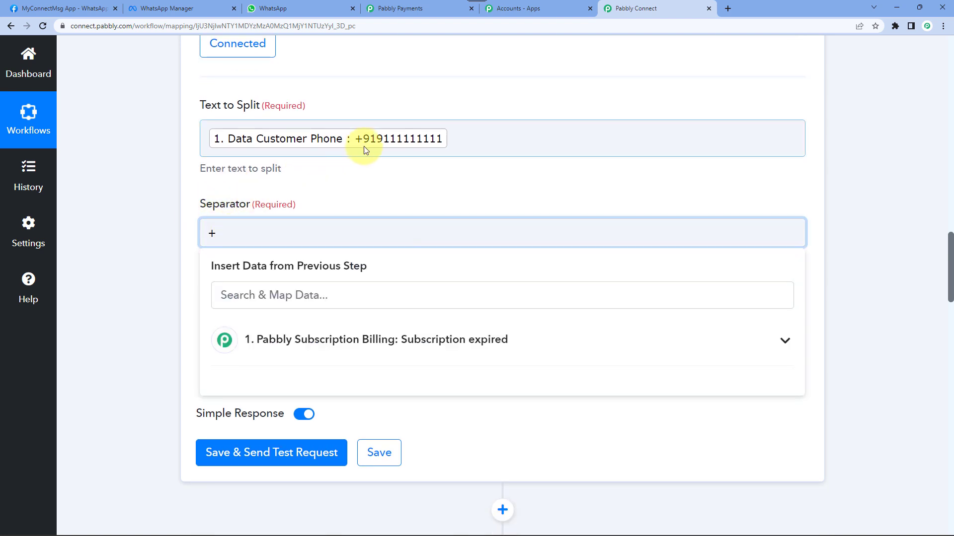
{"action": "left_click", "coordinate": [161, 207]}
{"action": "scroll", "coordinate": [171, 214], "scroll_direction": "down", "scroll_amount": 3}
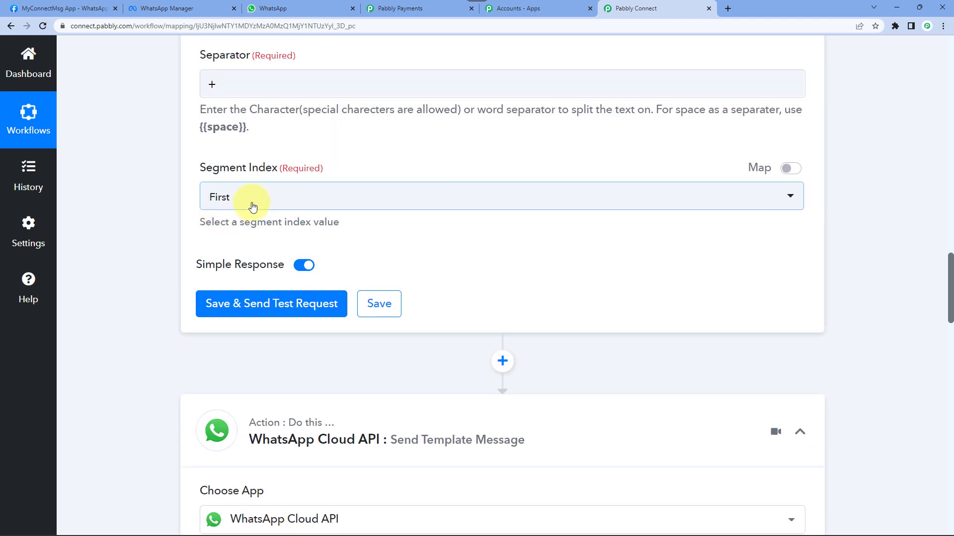
{"action": "left_click", "coordinate": [247, 200]}
{"action": "left_click", "coordinate": [250, 316]}
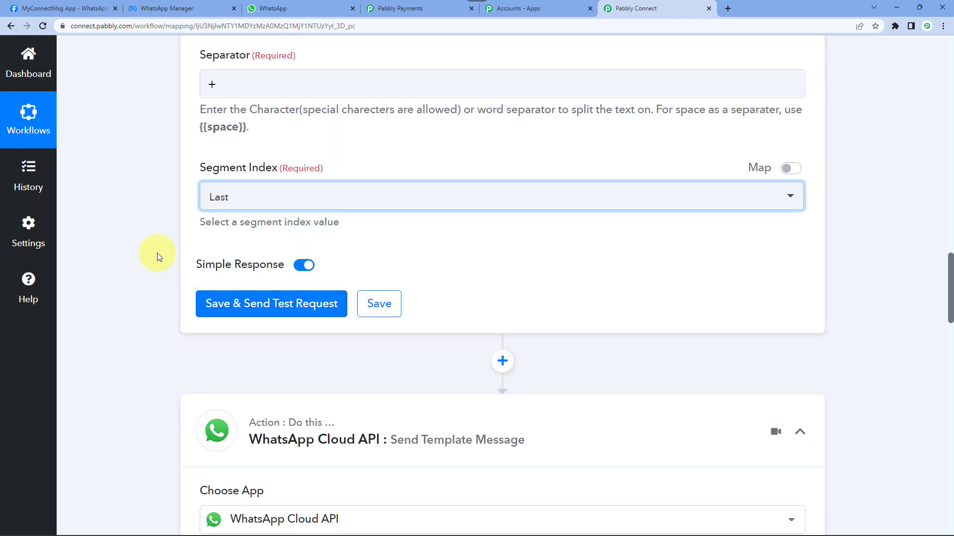
{"action": "left_click", "coordinate": [226, 301]}
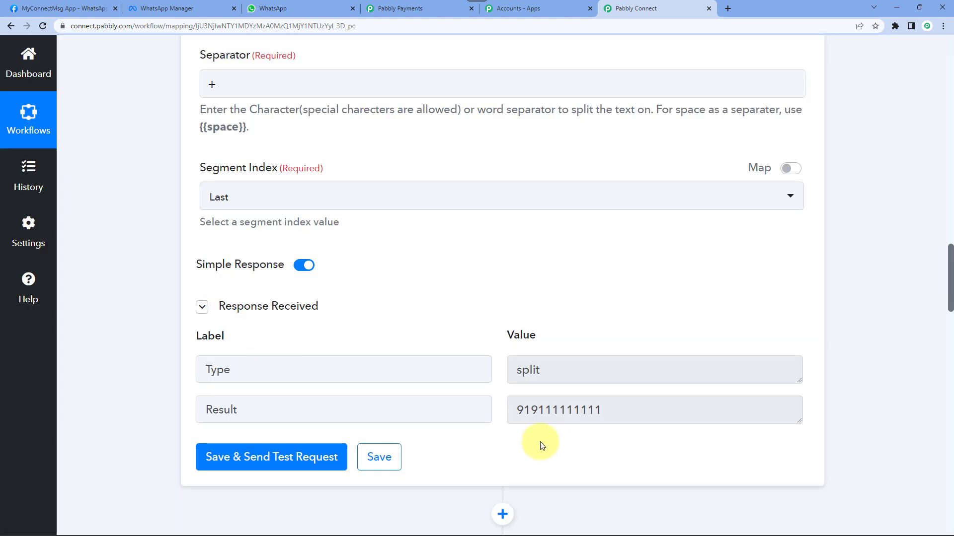
{"action": "left_click", "coordinate": [543, 411]}
{"action": "double_click", "coordinate": [555, 410]}
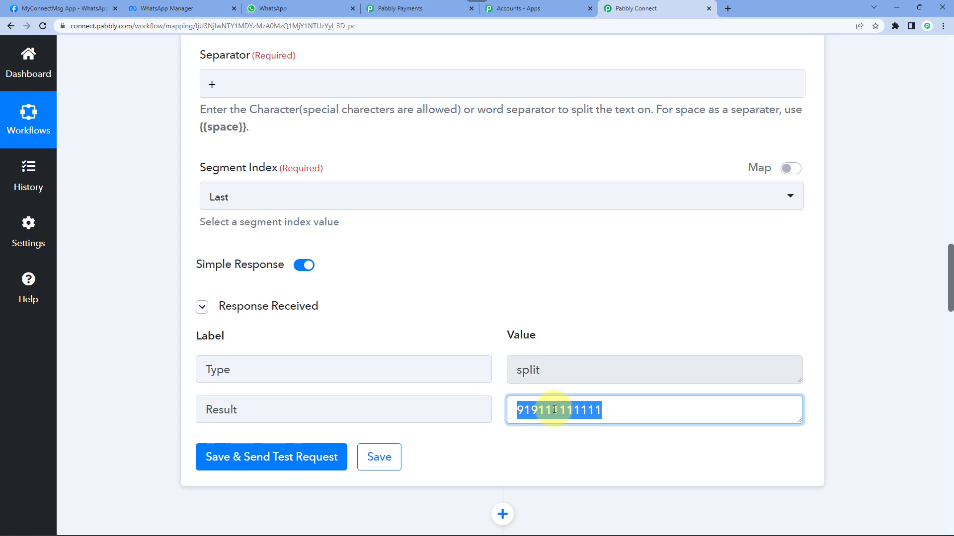
- Re-save the WhatsApp Cloud API step with existing connection #274
{"action": "scroll", "coordinate": [162, 371], "scroll_direction": "down", "scroll_amount": 10}
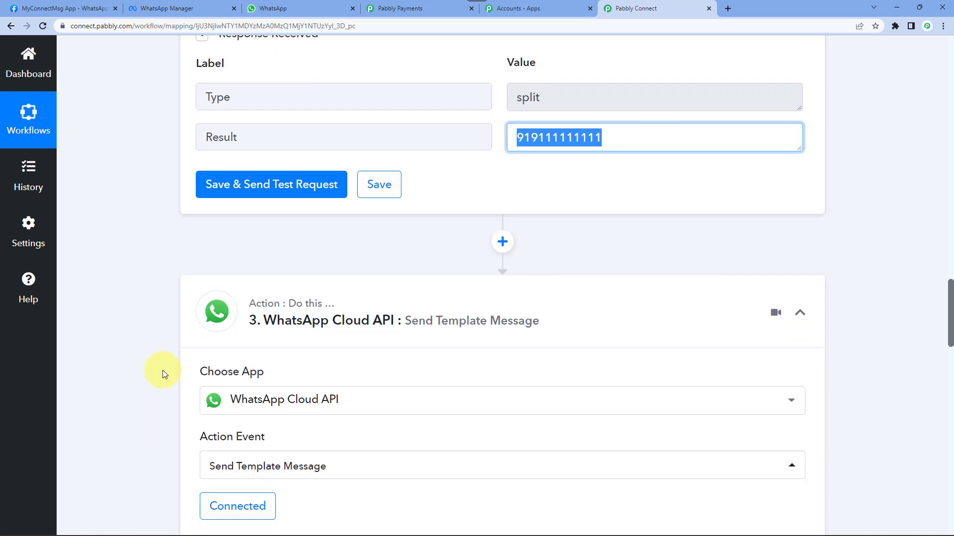
{"action": "scroll", "coordinate": [176, 400], "scroll_direction": "down", "scroll_amount": 4}
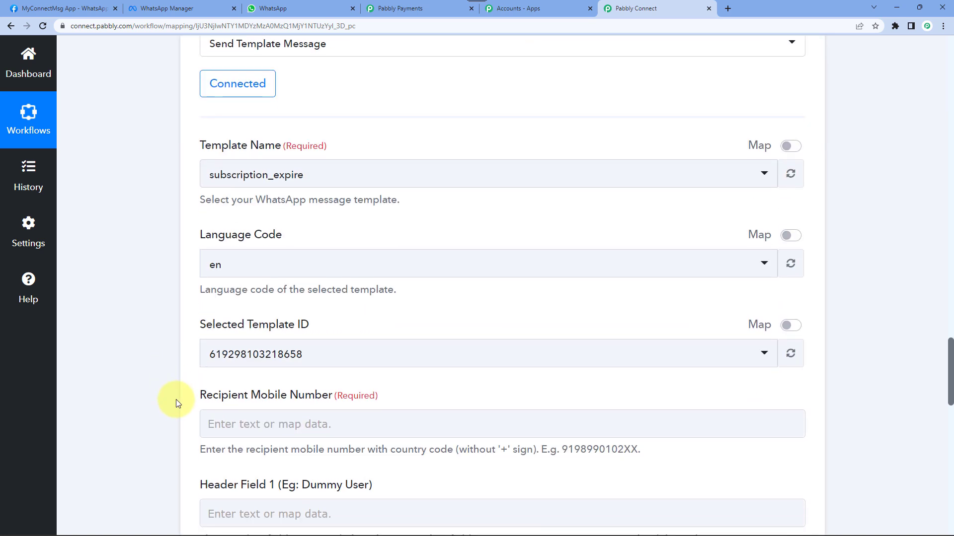
{"action": "scroll", "coordinate": [175, 399], "scroll_direction": "down", "scroll_amount": 2}
{"action": "scroll", "coordinate": [176, 400], "scroll_direction": "up", "scroll_amount": 5}
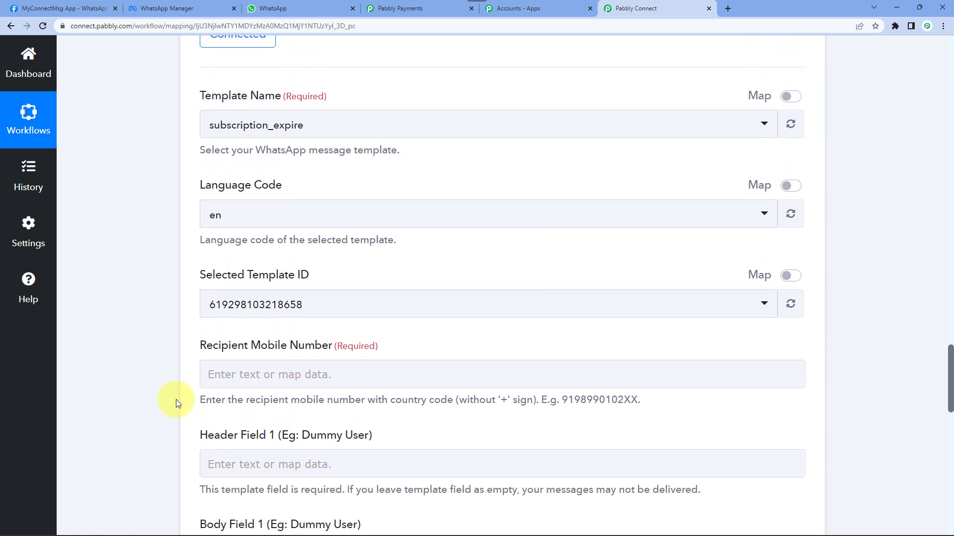
{"action": "scroll", "coordinate": [176, 400], "scroll_direction": "up", "scroll_amount": 2}
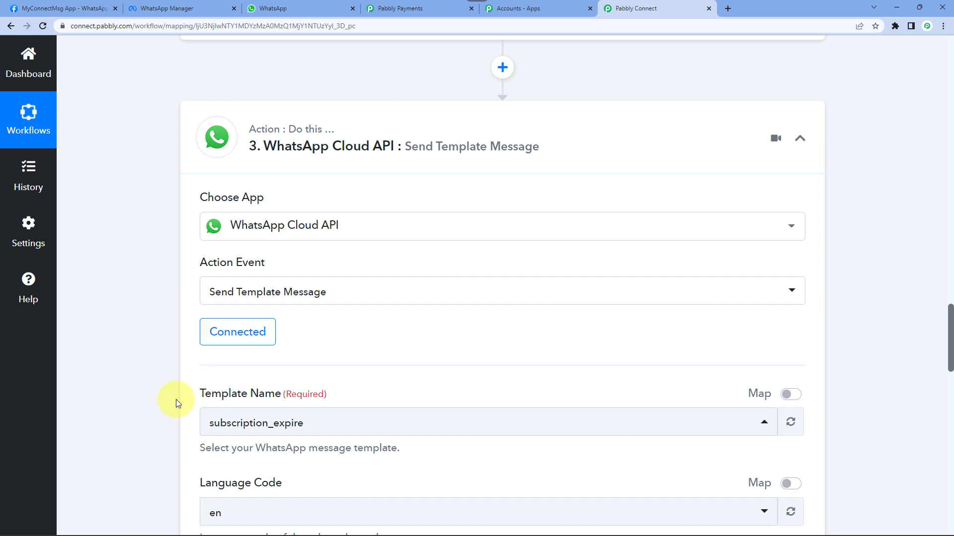
{"action": "left_click", "coordinate": [256, 340]}
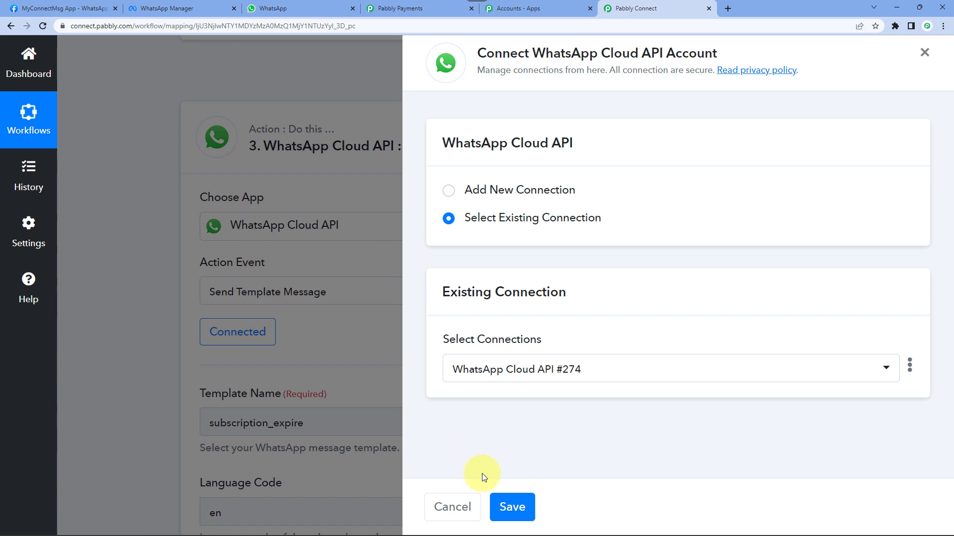
{"action": "left_click", "coordinate": [512, 507]}
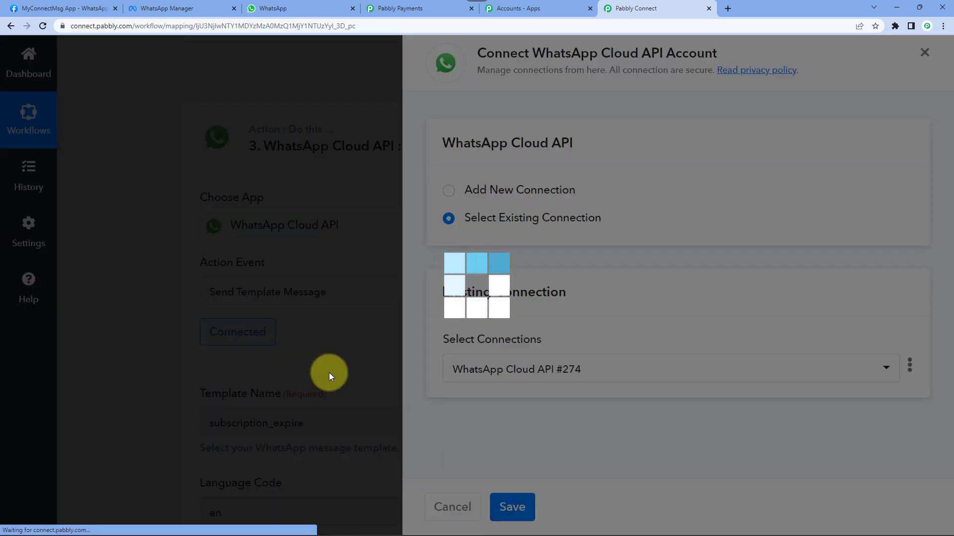
{"action": "scroll", "coordinate": [144, 344], "scroll_direction": "down", "scroll_amount": 9}
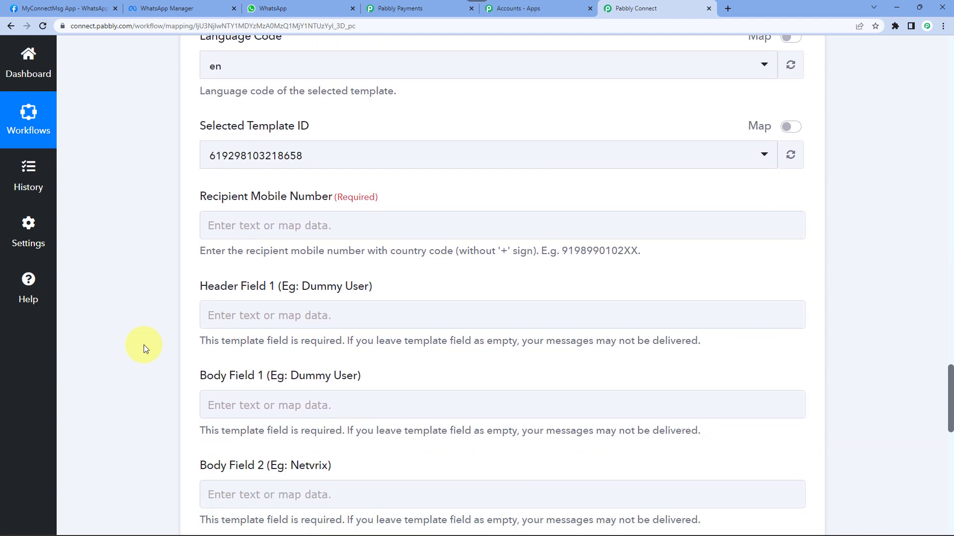
- Map Recipient Mobile Number to 2. Result from the Split Text step
{"action": "left_click", "coordinate": [336, 232]}
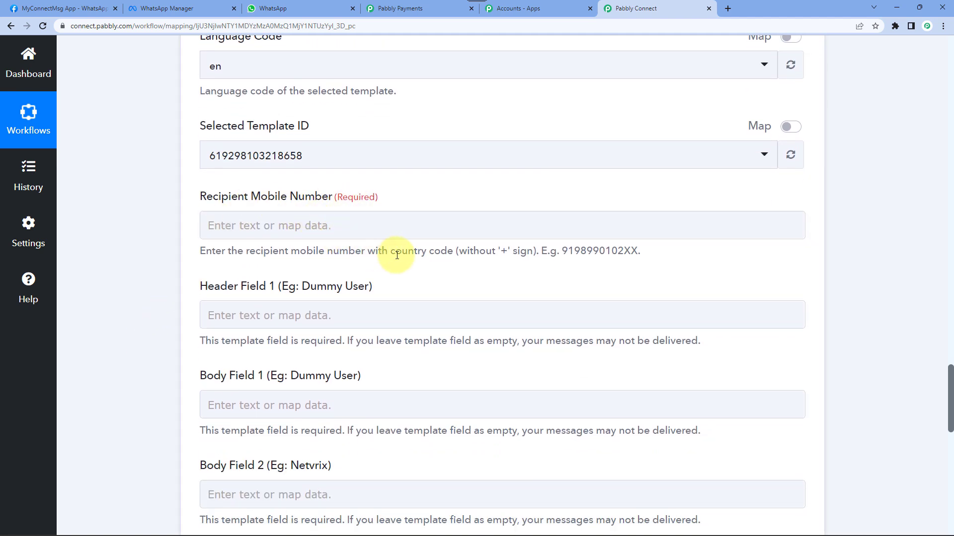
{"action": "left_click_drag", "start_coordinate": [390, 251], "coordinate": [612, 255]}
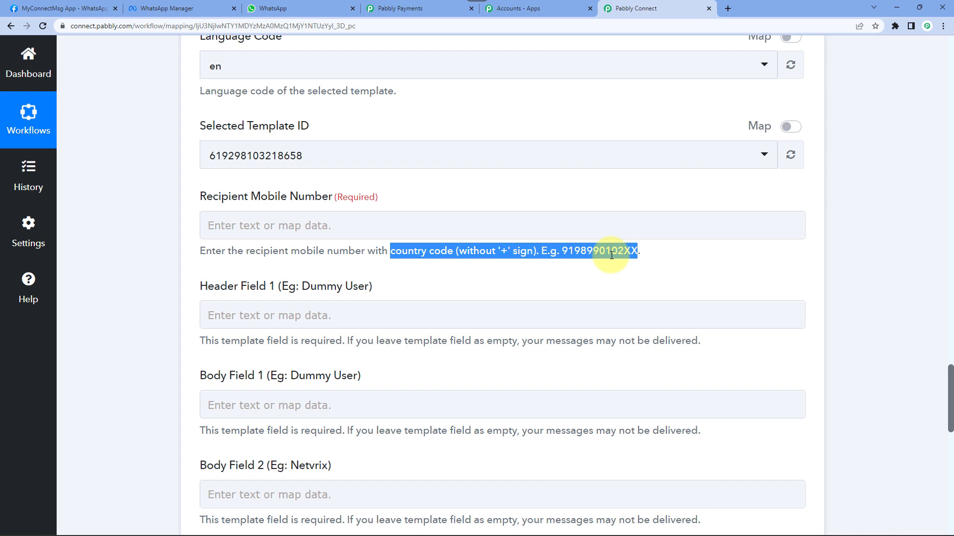
{"action": "left_click", "coordinate": [322, 226]}
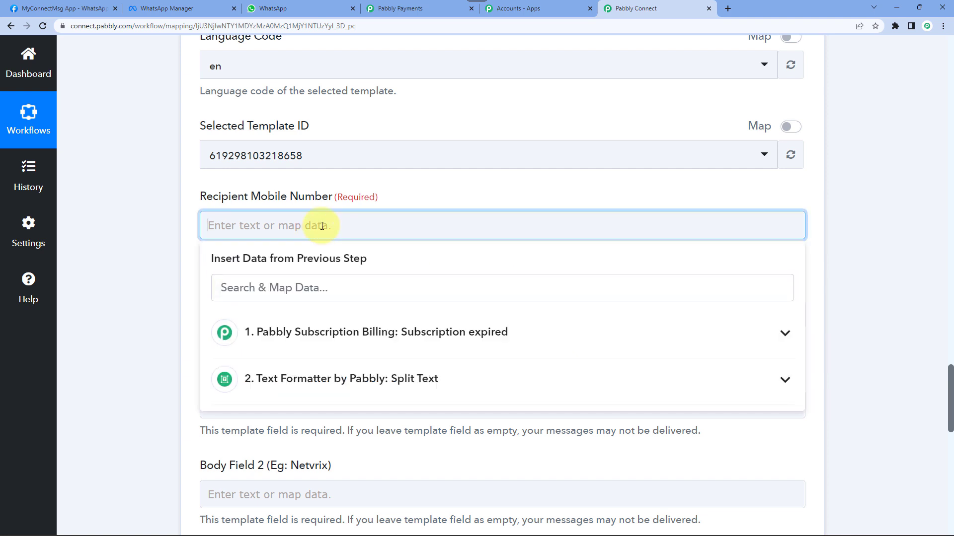
{"action": "left_click", "coordinate": [290, 387]}
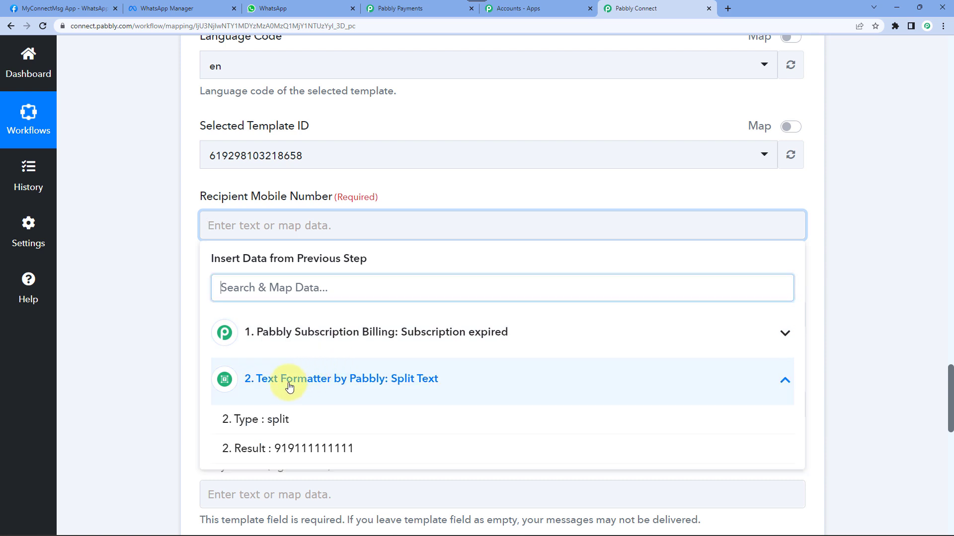
{"action": "left_click", "coordinate": [313, 454]}
{"action": "left_click", "coordinate": [171, 281]}
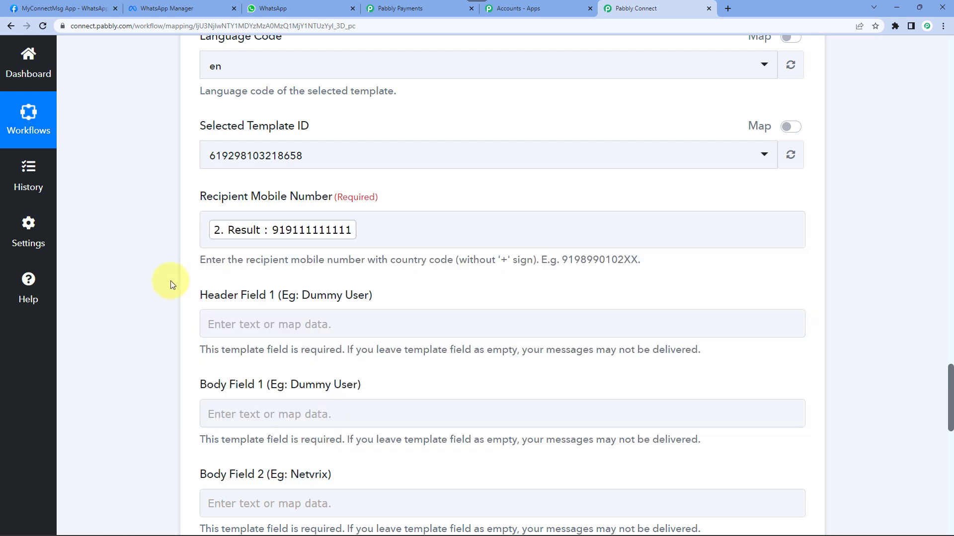
{"action": "scroll", "coordinate": [171, 281], "scroll_direction": "down", "scroll_amount": 3}
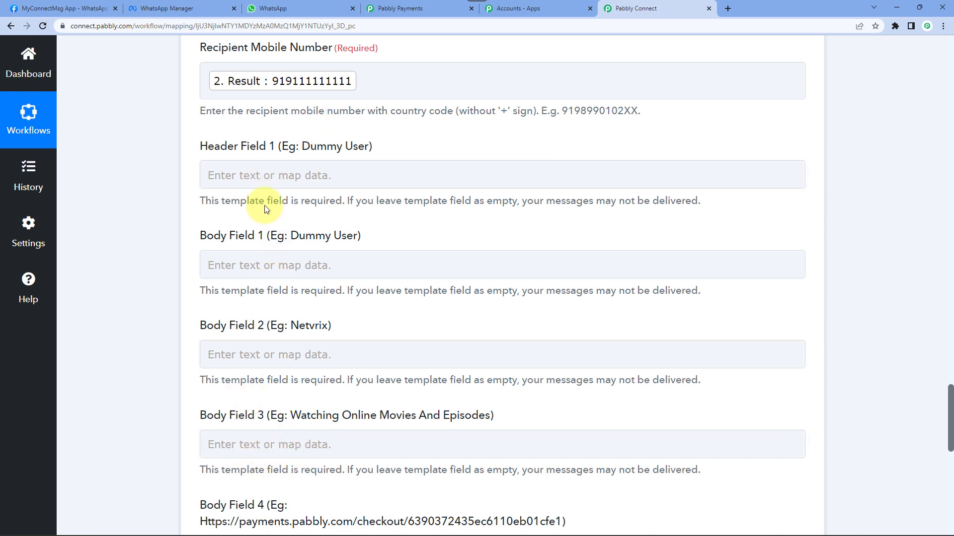
- Check the template's header variable, then map the customer's first name into Header Field 1
{"action": "left_click", "coordinate": [171, 9]}
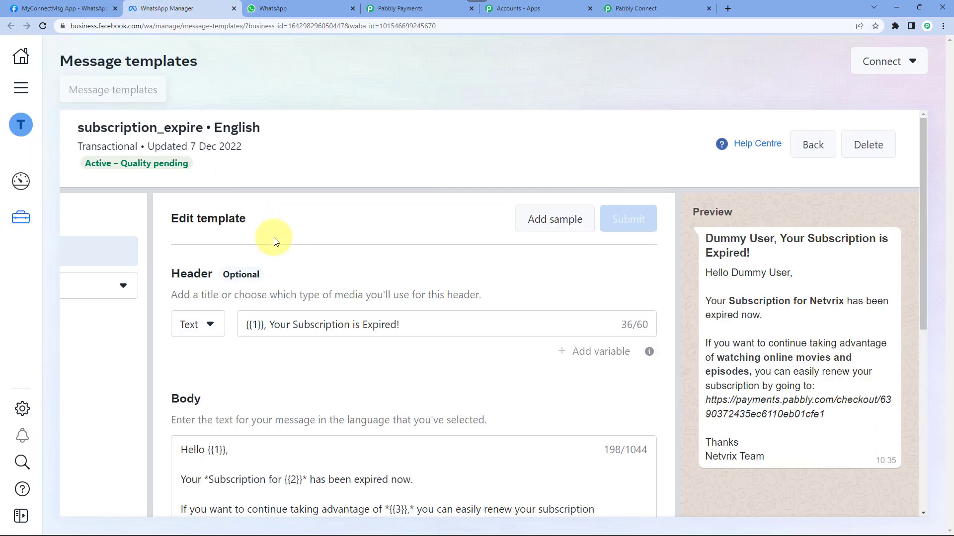
{"action": "scroll", "coordinate": [239, 322], "scroll_direction": "down", "scroll_amount": 3}
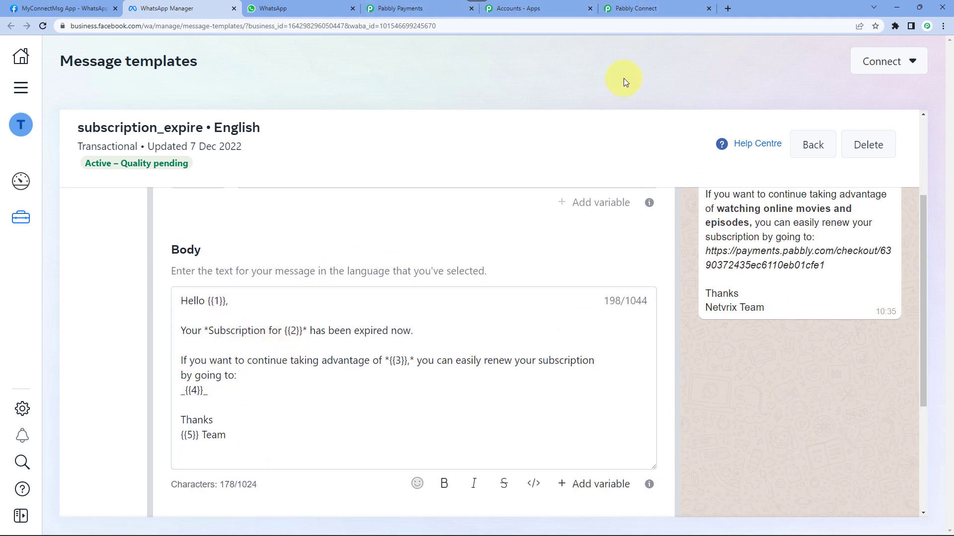
{"action": "left_click", "coordinate": [636, 8]}
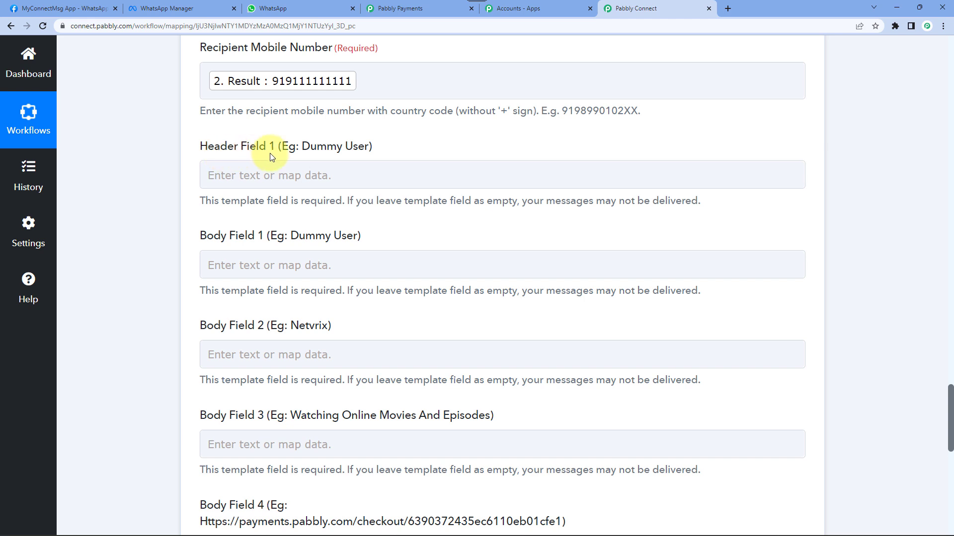
{"action": "left_click", "coordinate": [273, 175]}
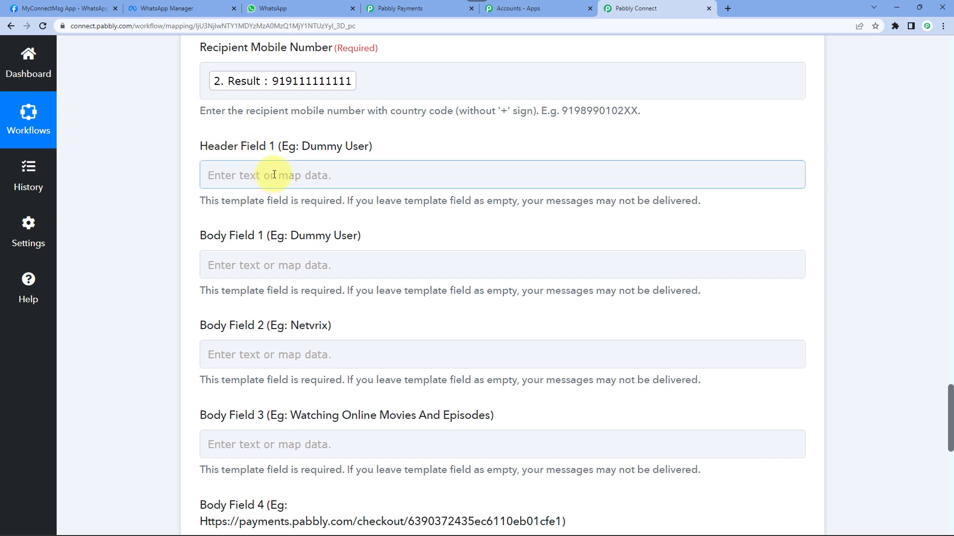
{"action": "left_click", "coordinate": [273, 175]}
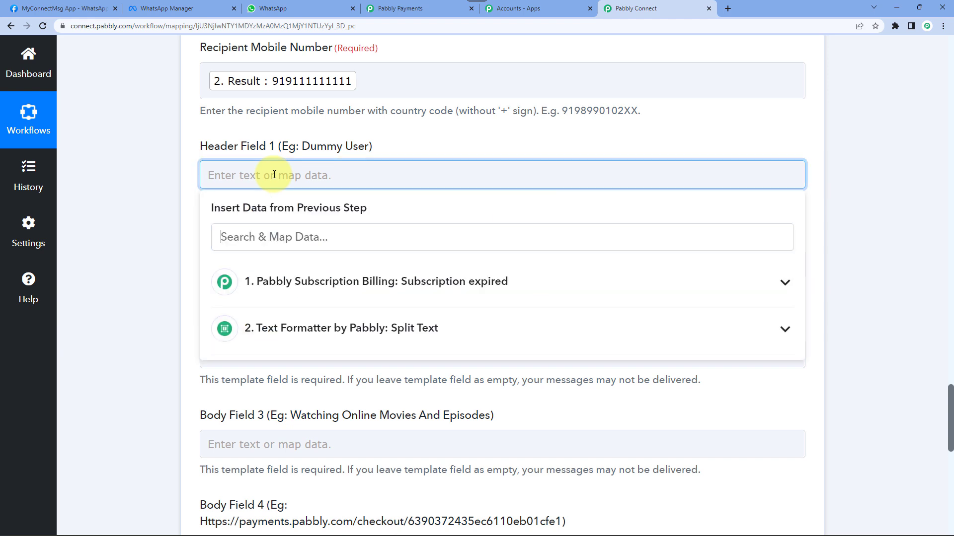
{"action": "left_click", "coordinate": [295, 289]}
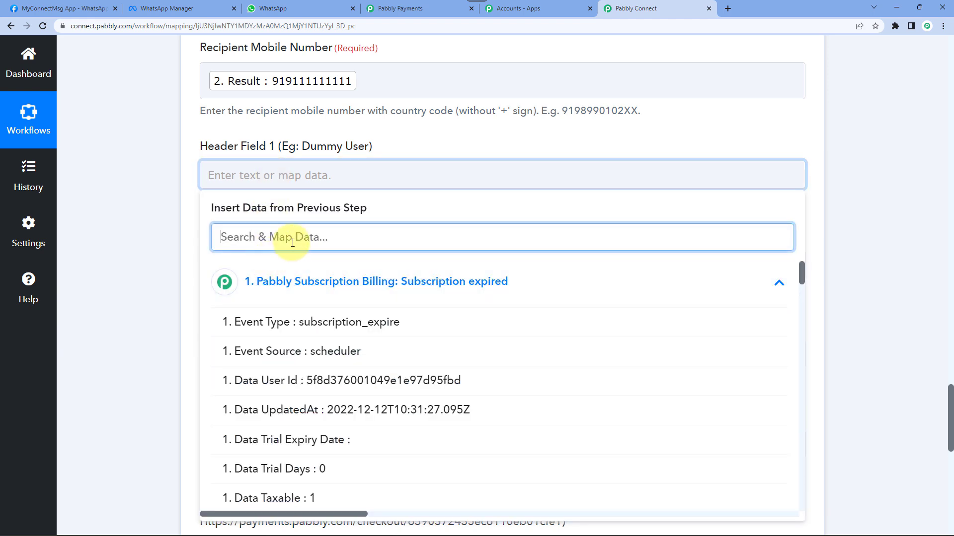
{"action": "type", "text": "nae"}
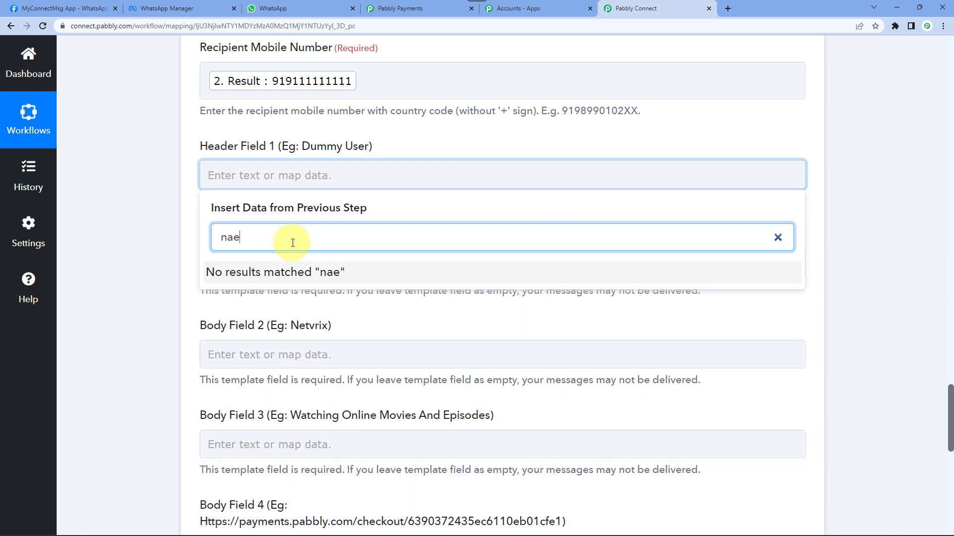
{"action": "key", "text": "BackSpace"}
{"action": "type", "text": "me"}
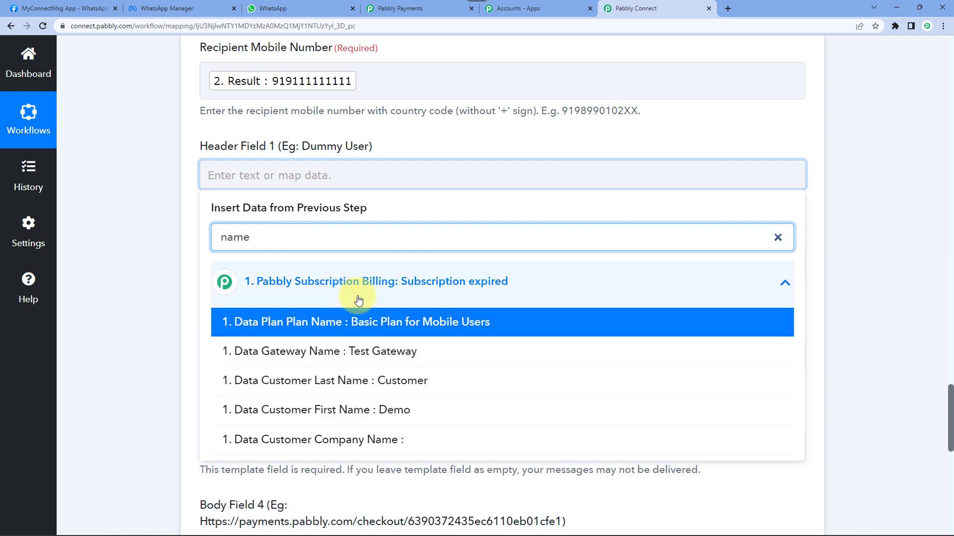
{"action": "left_click", "coordinate": [387, 419]}
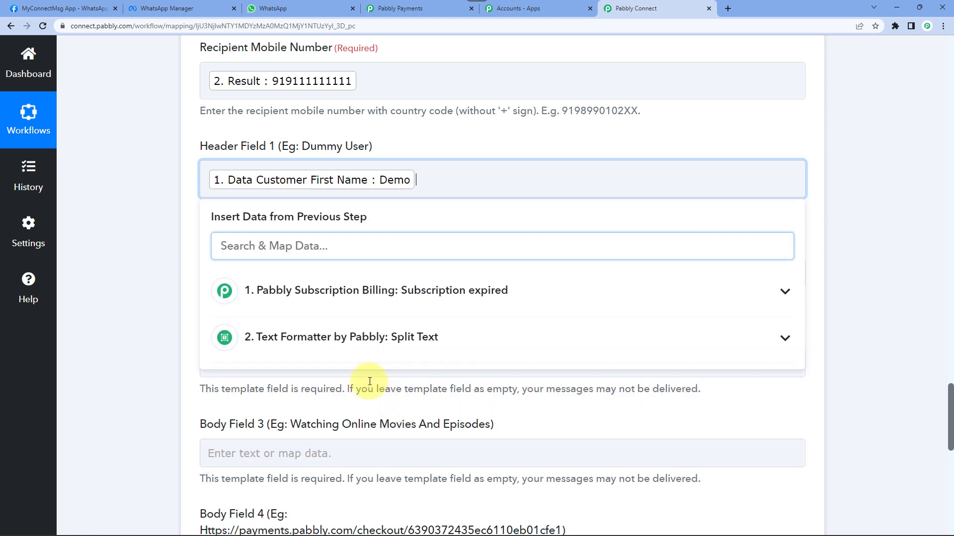
- Append the customer's last name from the Subscription expired trigger to Header Field 1
{"action": "left_click", "coordinate": [305, 309]}
{"action": "left_click", "coordinate": [285, 247]}
{"action": "type", "text": "last"}
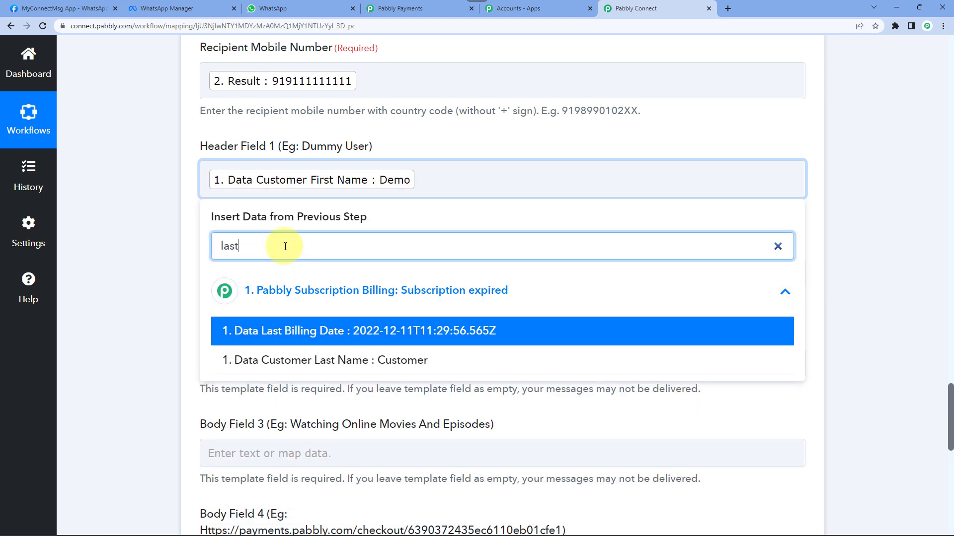
{"action": "left_click", "coordinate": [393, 361]}
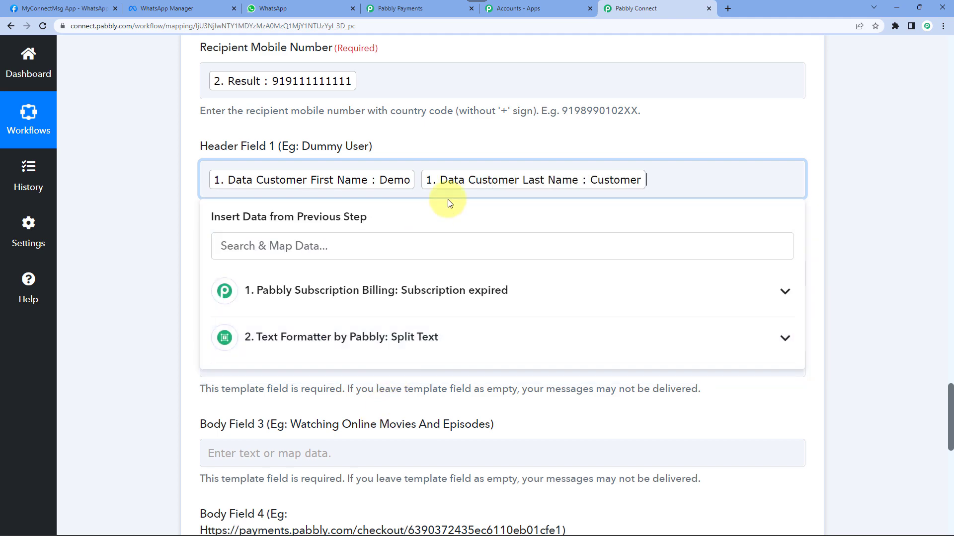
{"action": "left_click", "coordinate": [170, 210]}
{"action": "scroll", "coordinate": [192, 224], "scroll_direction": "down", "scroll_amount": 2}
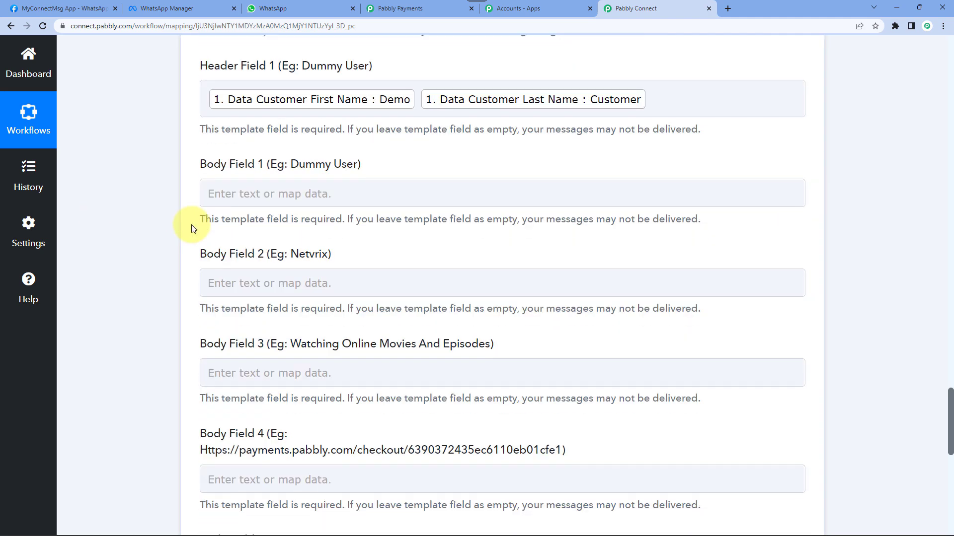
- Check the template's {{1}} greeting variable and map Customer First Name into Body Field 1
{"action": "left_click", "coordinate": [163, 9]}
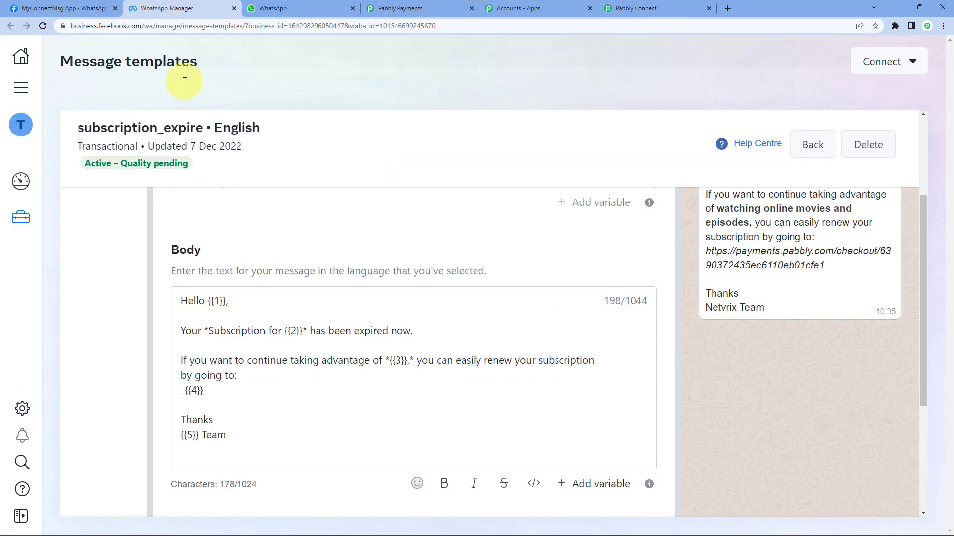
{"action": "left_click", "coordinate": [211, 302]}
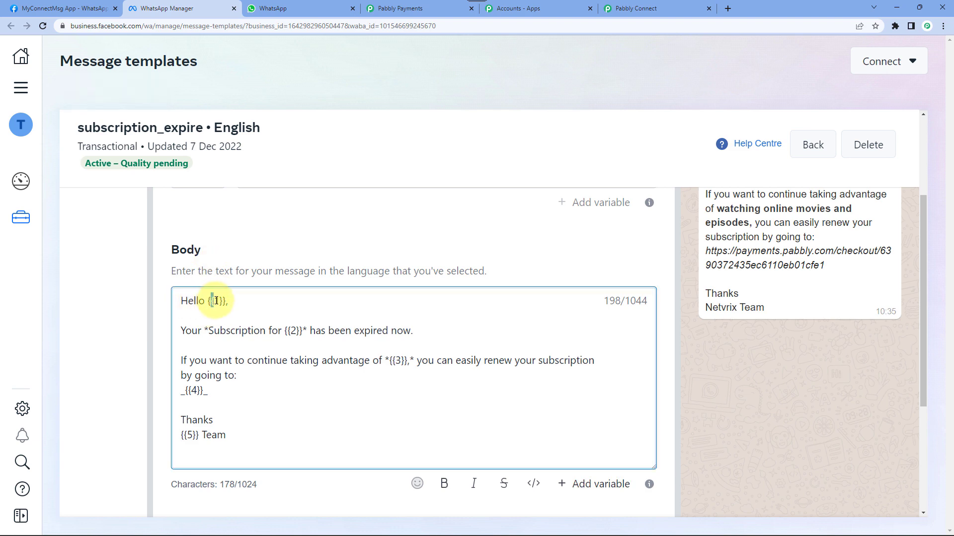
{"action": "left_click", "coordinate": [659, 8]}
{"action": "left_click", "coordinate": [245, 177]}
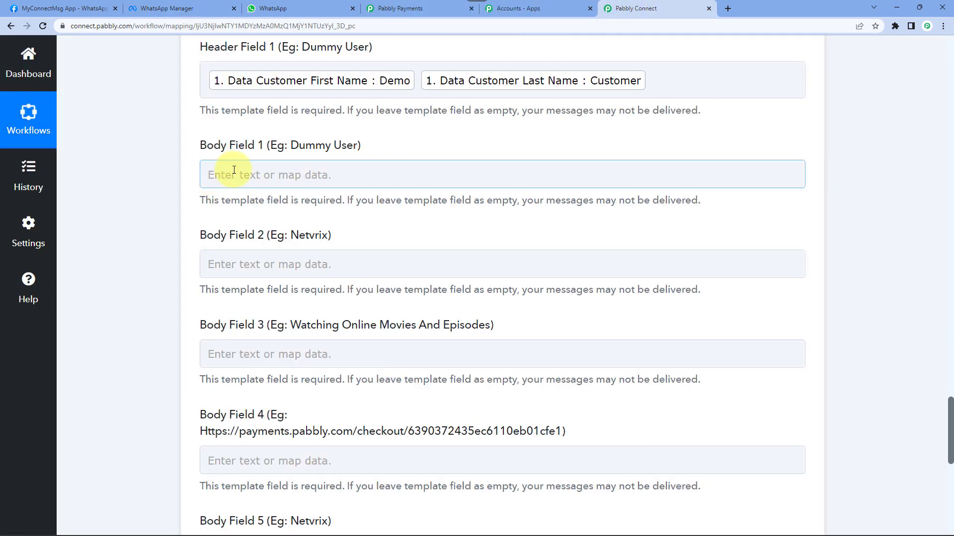
{"action": "left_click", "coordinate": [273, 269]}
{"action": "left_click", "coordinate": [246, 234]}
{"action": "type", "text": "name"}
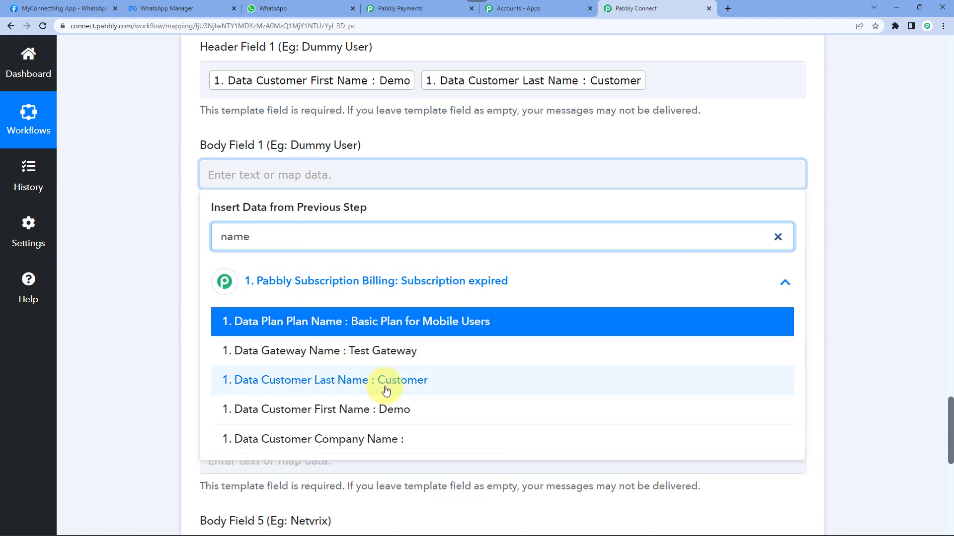
{"action": "left_click", "coordinate": [380, 409]}
- Add Customer Last Name after the first name in Body Field 1
{"action": "left_click", "coordinate": [340, 287]}
{"action": "left_click", "coordinate": [343, 243]}
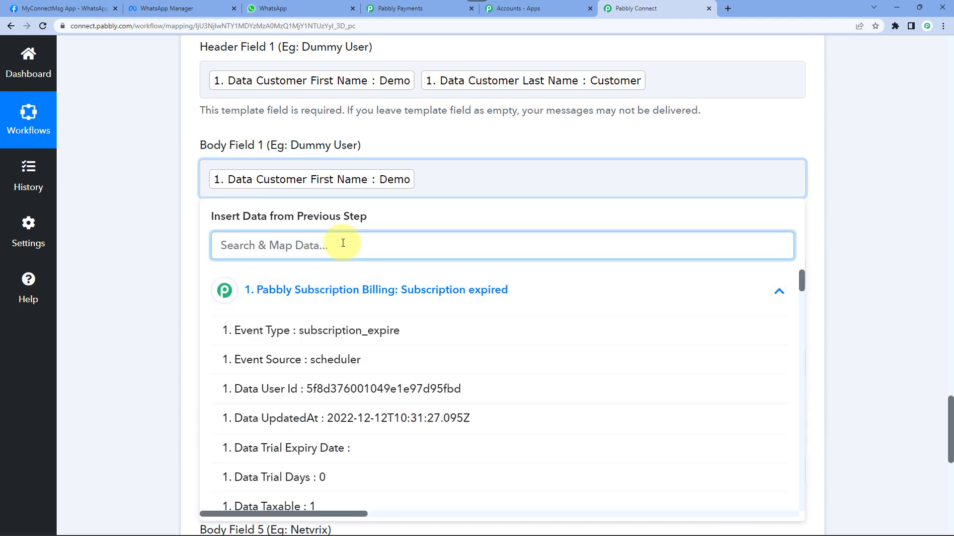
{"action": "type", "text": "cus"}
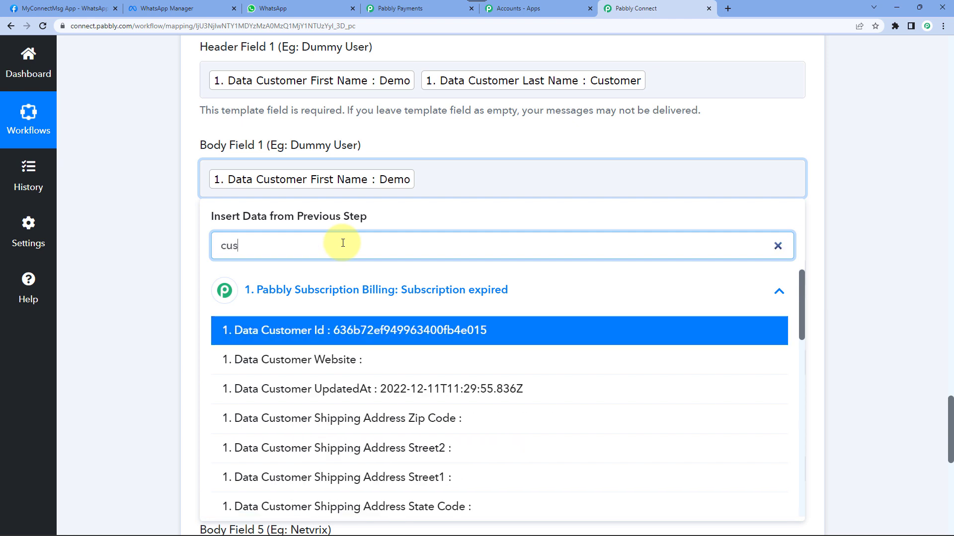
{"action": "key", "text": "ctrl+a"}
{"action": "type", "text": "last"}
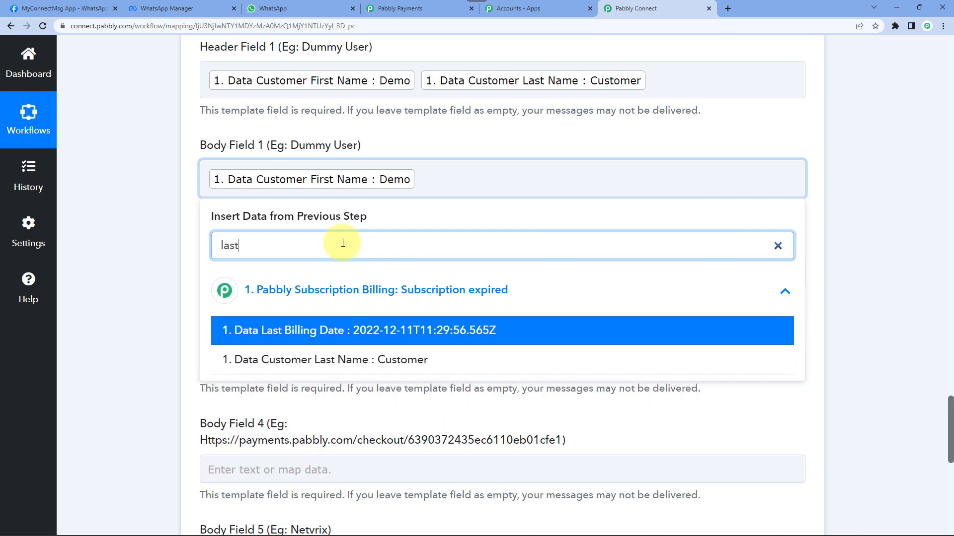
{"action": "left_click", "coordinate": [383, 360]}
{"action": "left_click", "coordinate": [136, 205]}
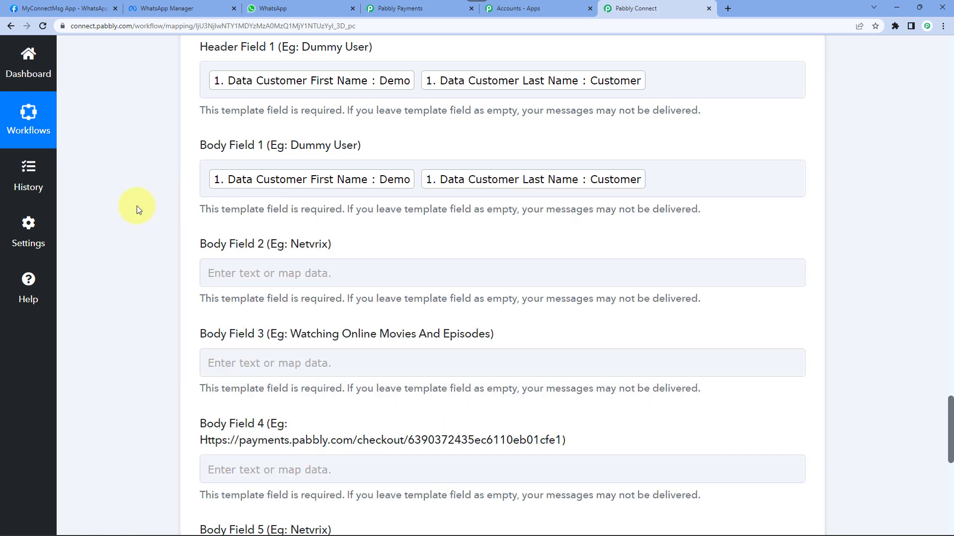
{"action": "scroll", "coordinate": [141, 208], "scroll_direction": "down", "scroll_amount": 1}
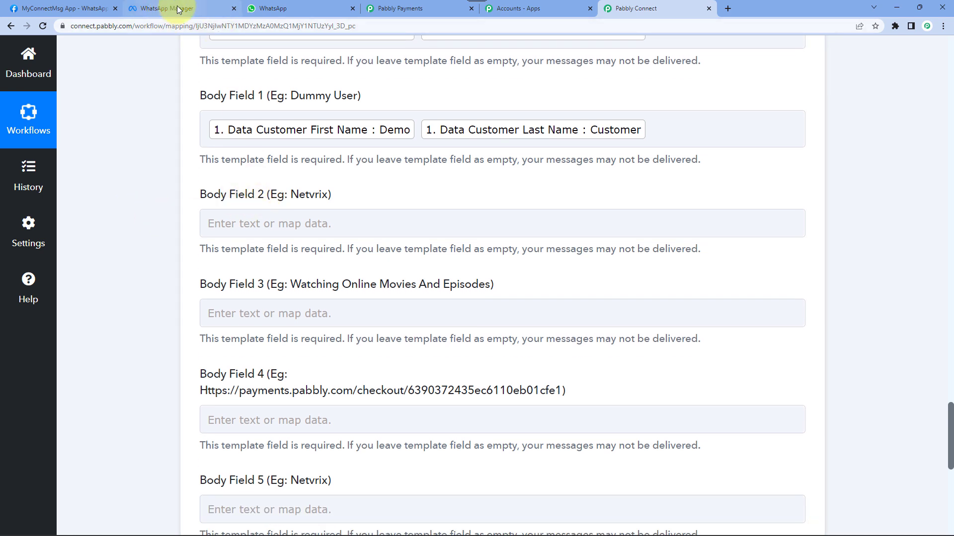
- Check the template's {{2}} variable and paste Netvrix into Body Field 2
{"action": "left_click", "coordinate": [195, 9]}
{"action": "left_click", "coordinate": [286, 330]}
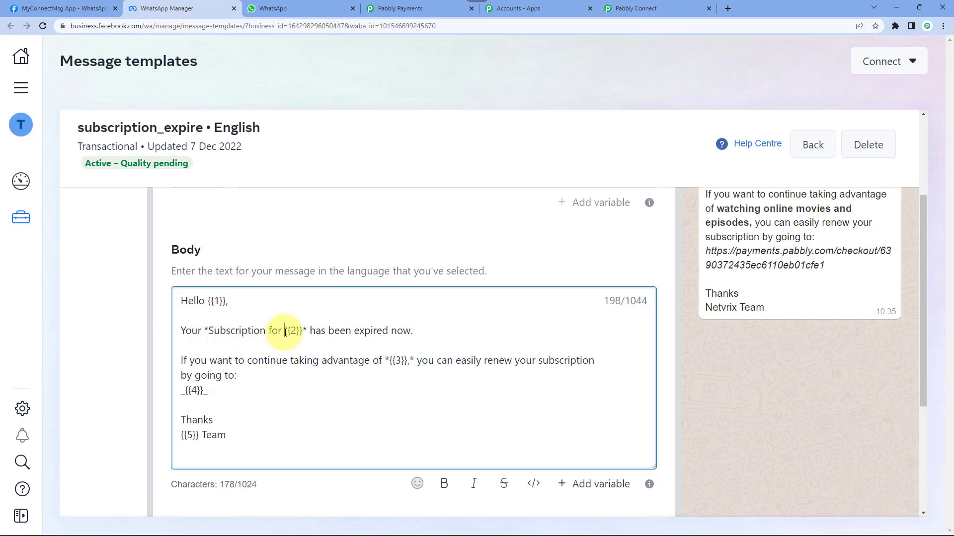
{"action": "left_click", "coordinate": [638, 9]}
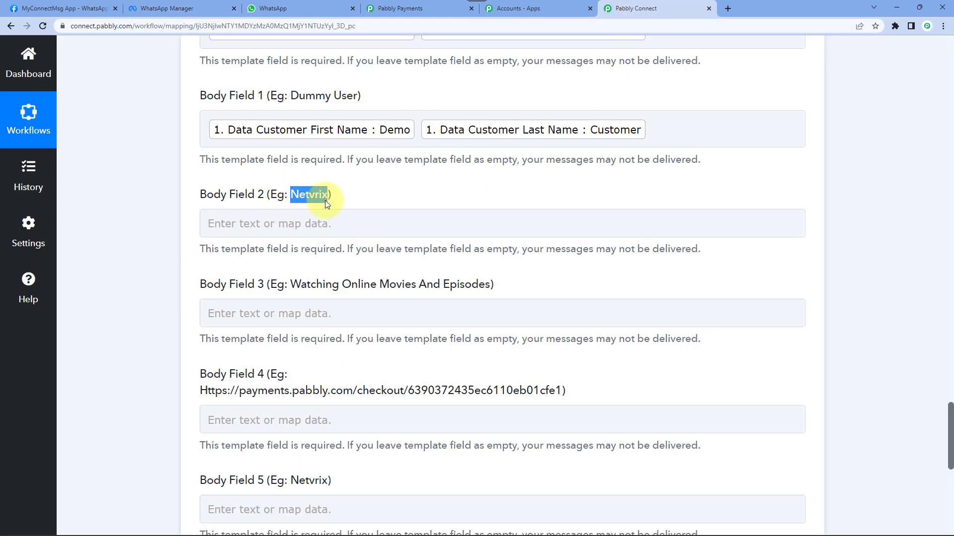
{"action": "left_click", "coordinate": [276, 224]}
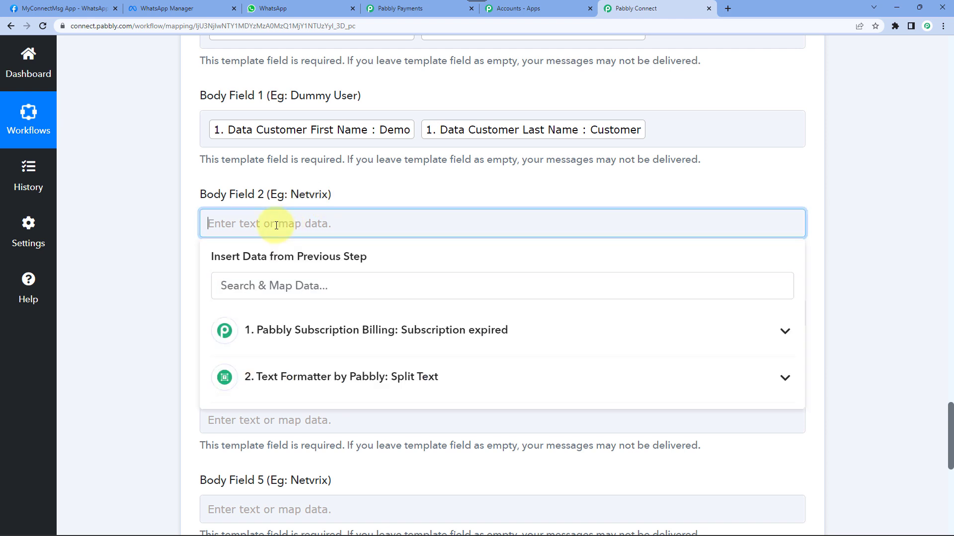
{"action": "type", "text": "Netvrix"}
{"action": "left_click", "coordinate": [189, 216]}
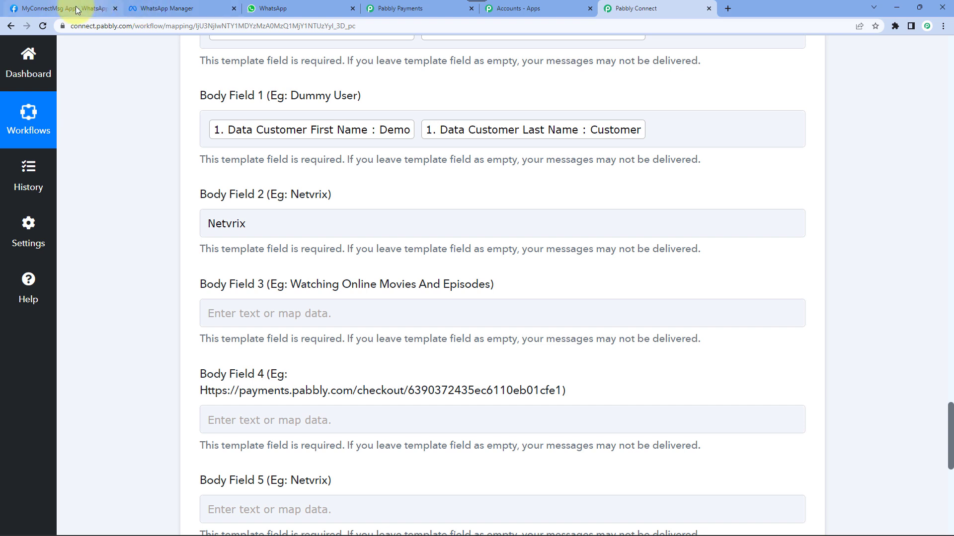
- Copy the example text 'Watching Online Movies And Episodes' into Body Field 3
{"action": "left_click", "coordinate": [142, 11]}
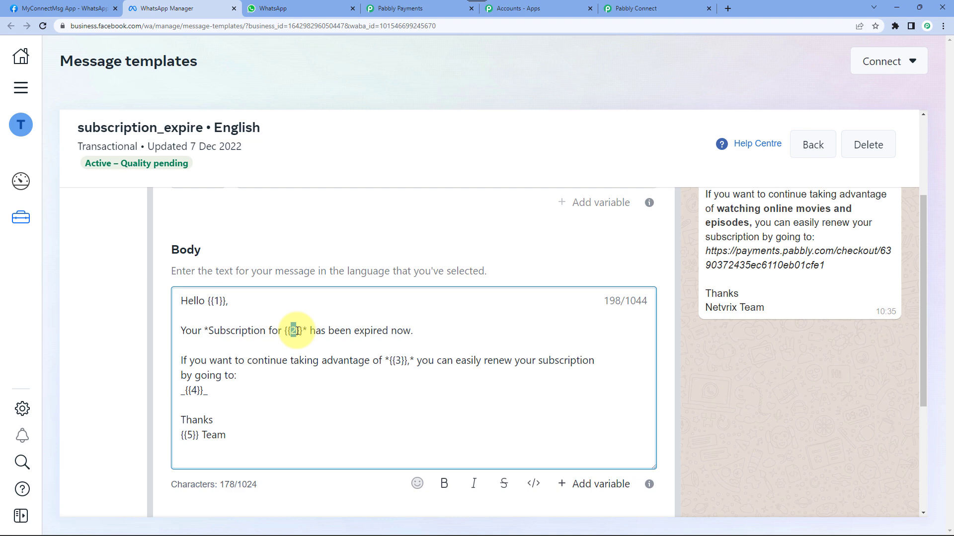
{"action": "left_click", "coordinate": [620, 10]}
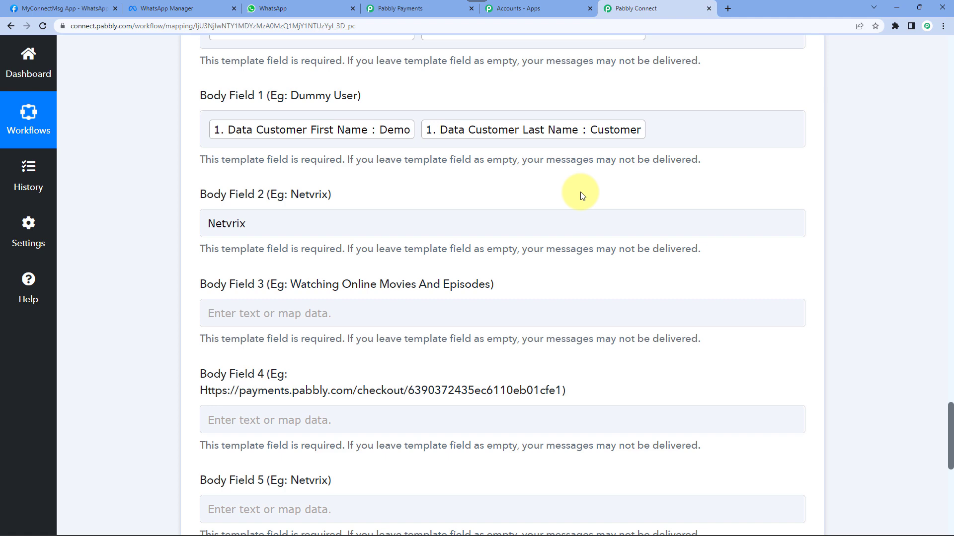
{"action": "scroll", "coordinate": [581, 195], "scroll_direction": "down", "scroll_amount": 3}
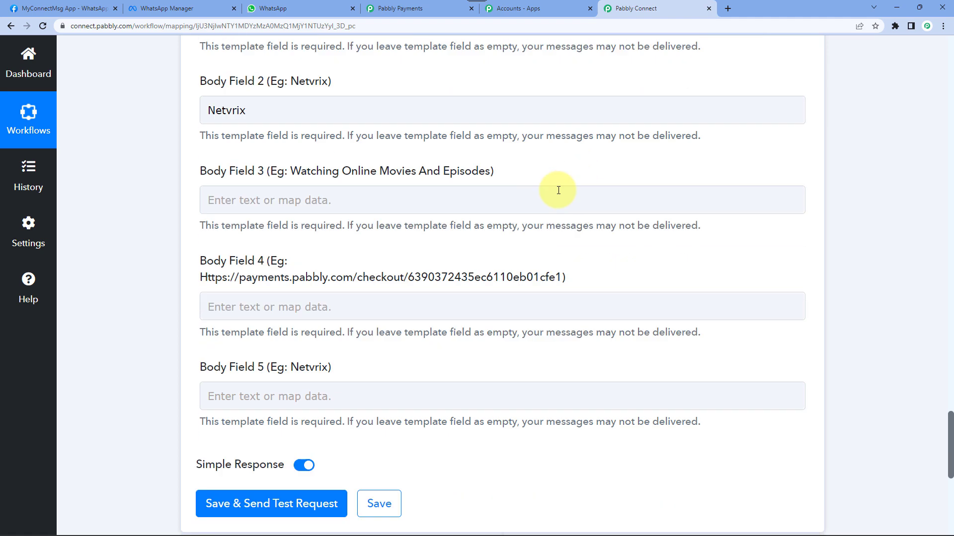
{"action": "left_click", "coordinate": [206, 164]}
{"action": "left_click", "coordinate": [296, 139]}
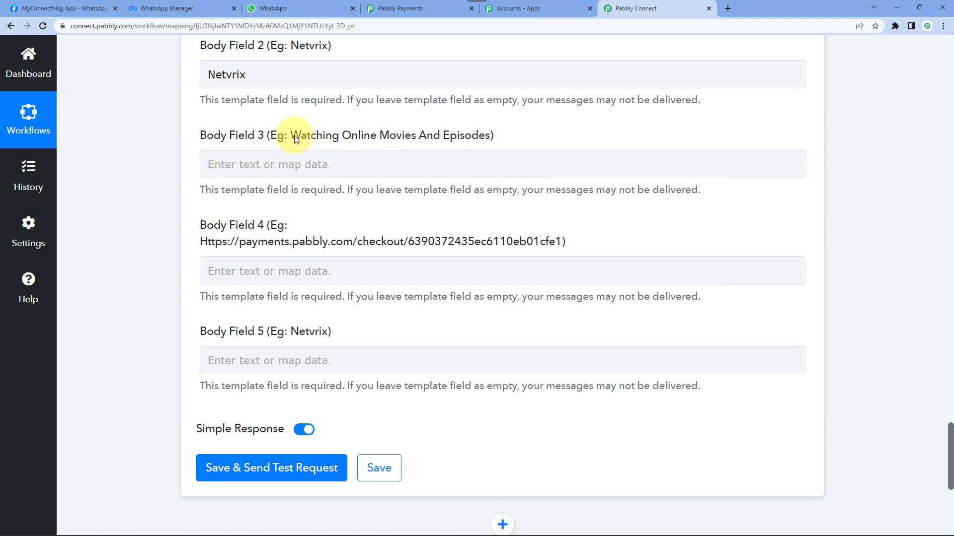
{"action": "left_click_drag", "start_coordinate": [357, 138], "coordinate": [472, 139]}
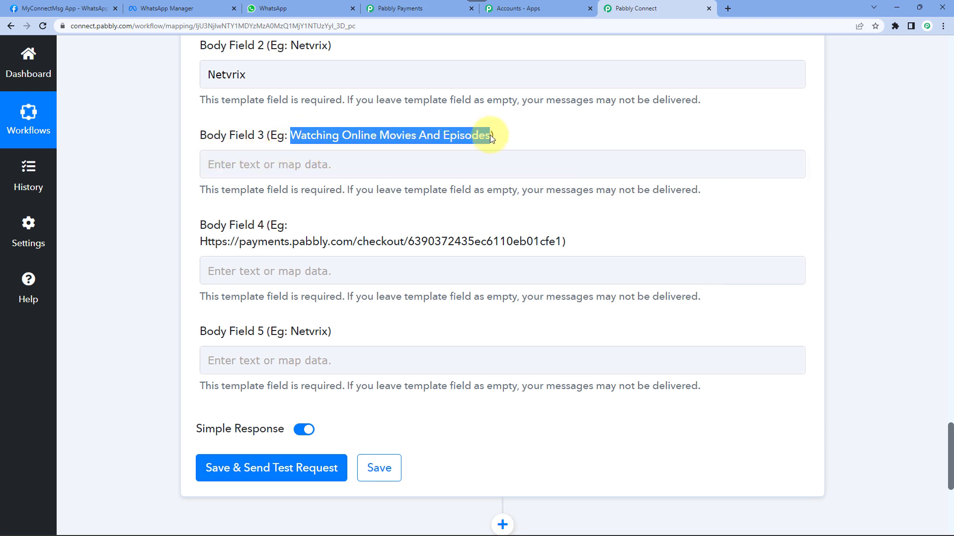
{"action": "key", "text": "ctrl+c"}
{"action": "left_click", "coordinate": [337, 162]}
{"action": "key", "text": "ctrl+v"}
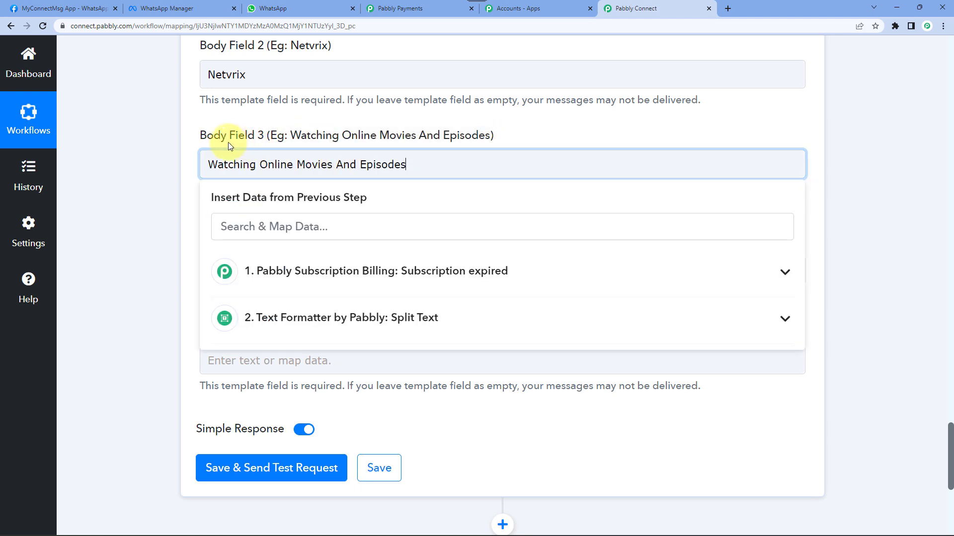
{"action": "left_click", "coordinate": [162, 164]}
- Review the template's {{4}} renewal link variable in WhatsApp Manager
{"action": "left_click", "coordinate": [169, 9]}
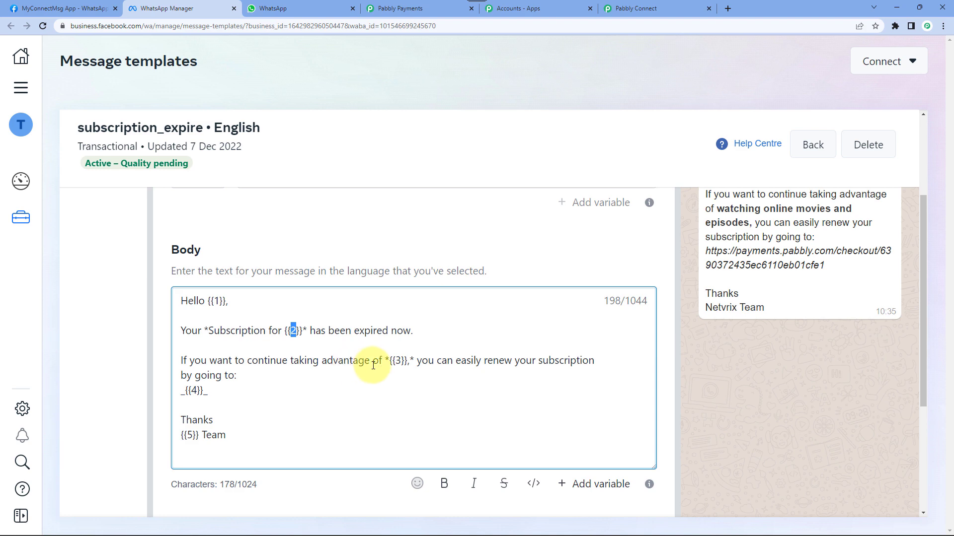
{"action": "left_click", "coordinate": [620, 9]}
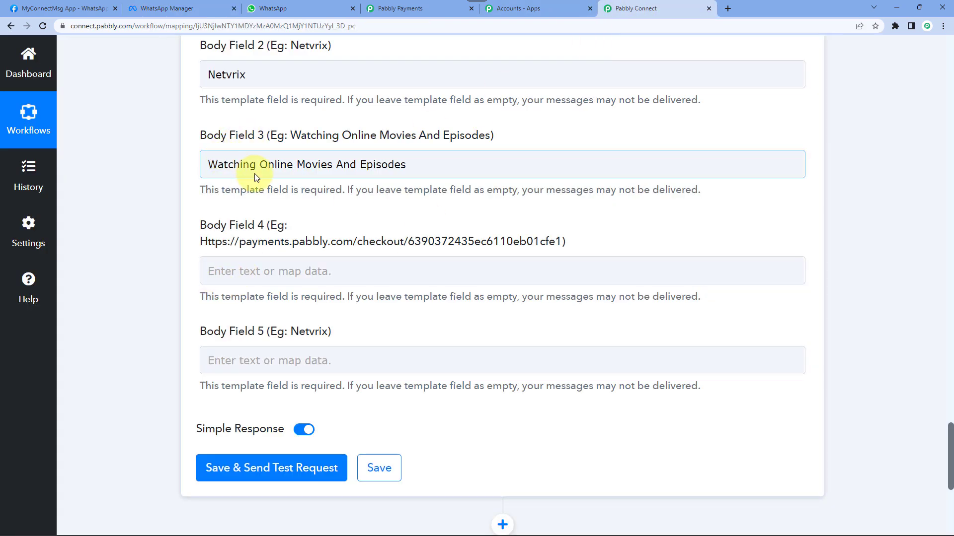
{"action": "scroll", "coordinate": [238, 183], "scroll_direction": "down", "scroll_amount": 2}
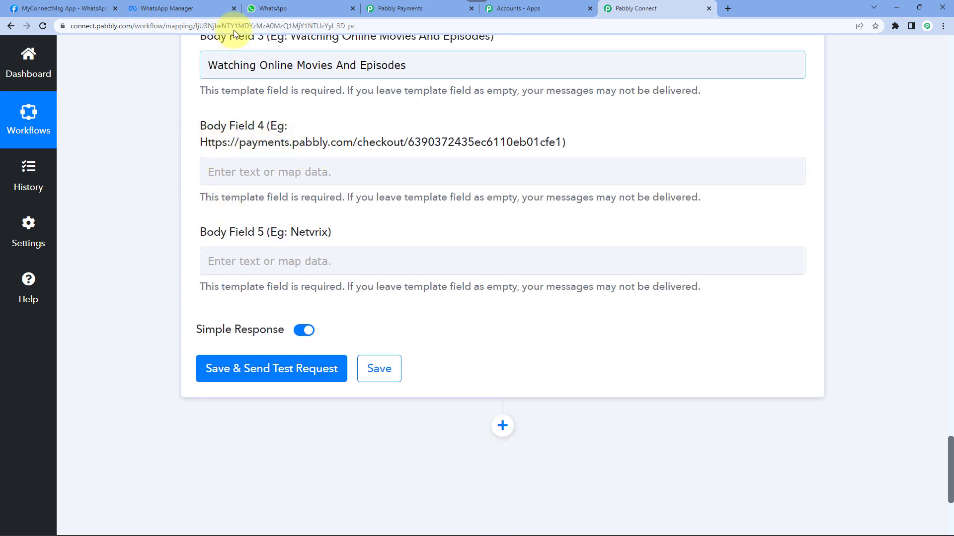
{"action": "left_click", "coordinate": [175, 3]}
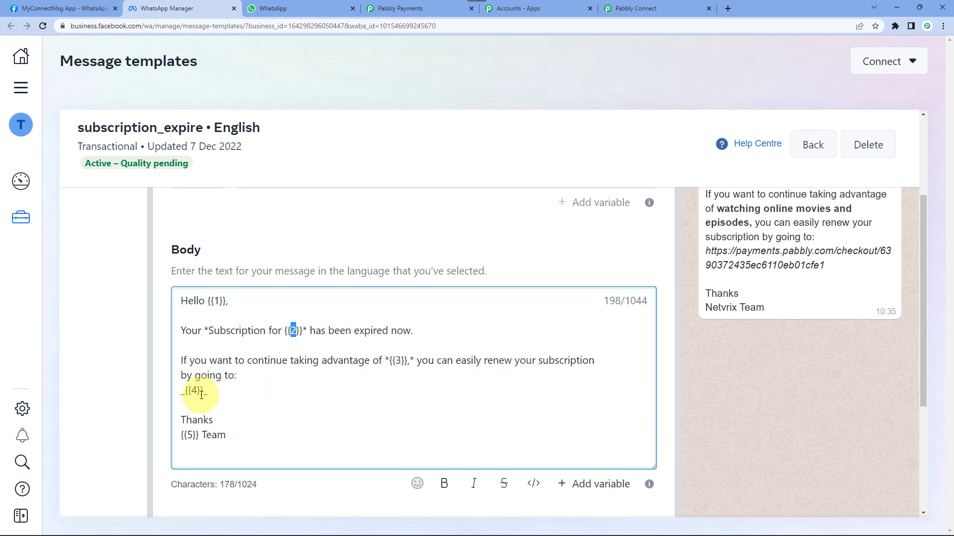
{"action": "left_click_drag", "start_coordinate": [203, 392], "coordinate": [190, 394]}
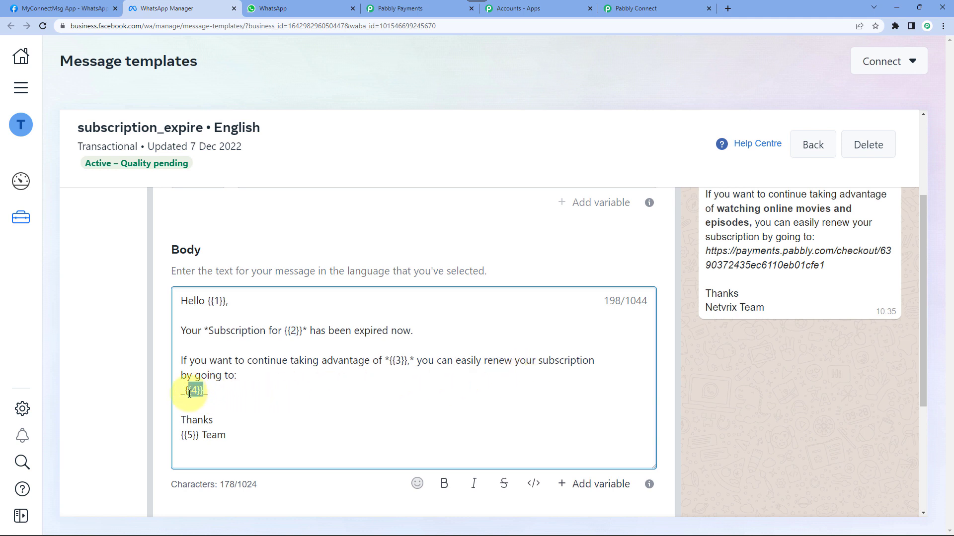
{"action": "left_click", "coordinate": [190, 394]}
- Open the Basic Plan for Mobile Users checkout page in a new tab and copy its URL
{"action": "left_click", "coordinate": [413, 9]}
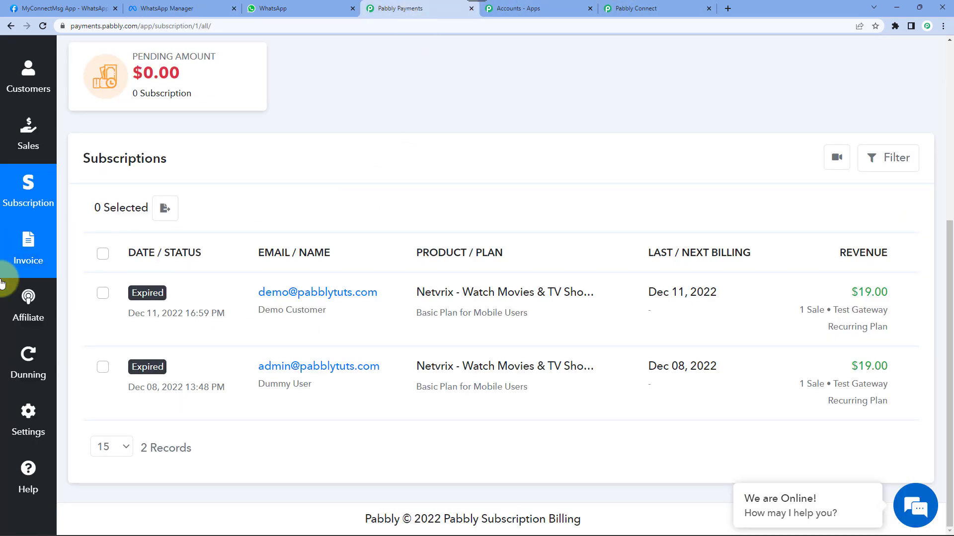
{"action": "scroll", "coordinate": [28, 313], "scroll_direction": "up", "scroll_amount": 5}
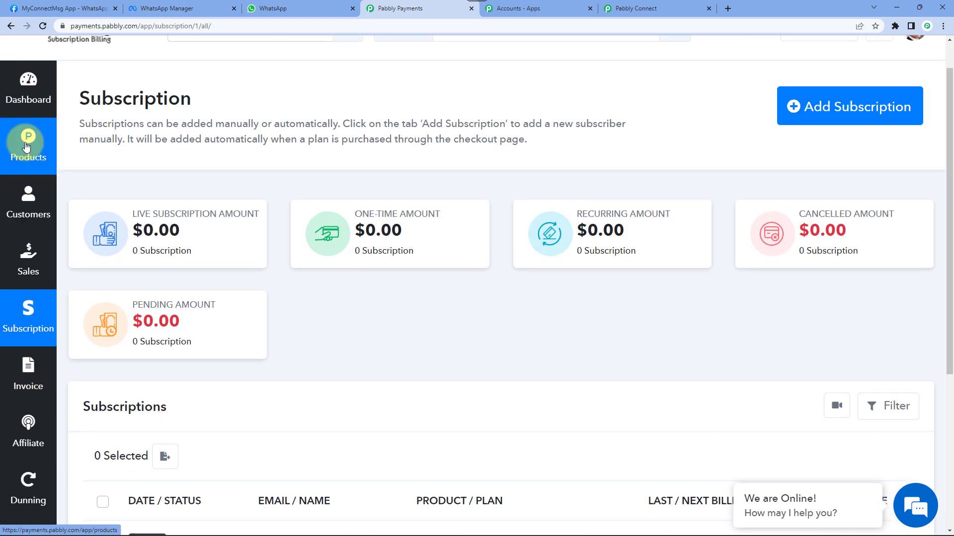
{"action": "left_click", "coordinate": [27, 147]}
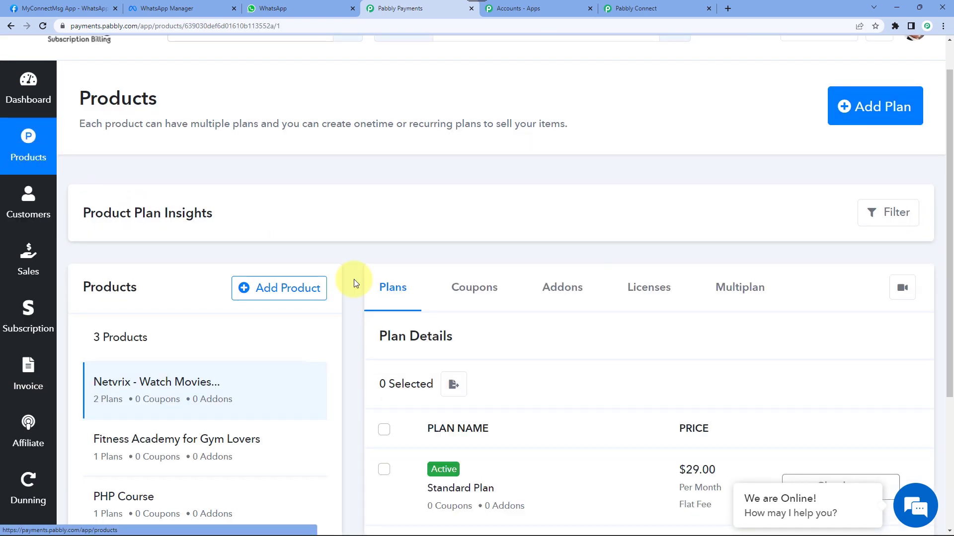
{"action": "scroll", "coordinate": [607, 357], "scroll_direction": "down", "scroll_amount": 4}
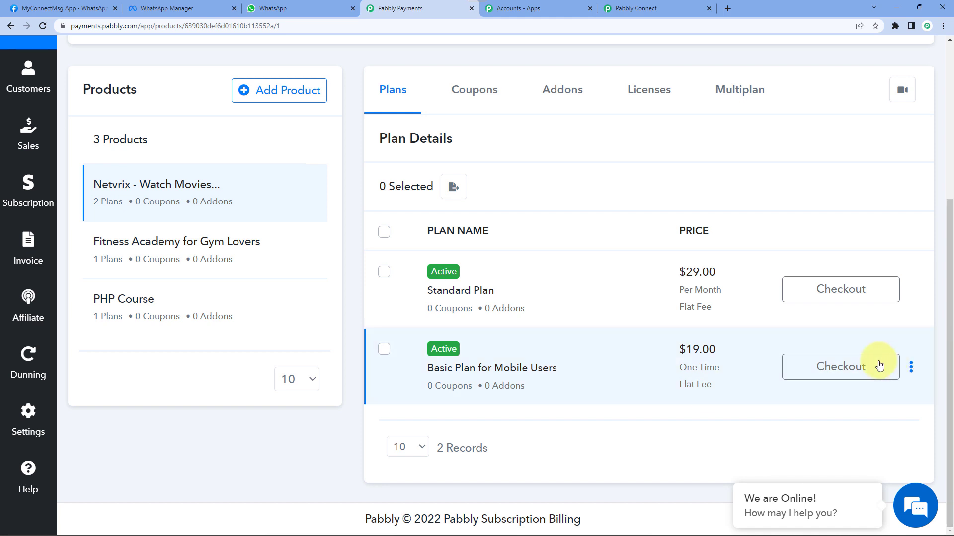
{"action": "right_click", "coordinate": [864, 368]}
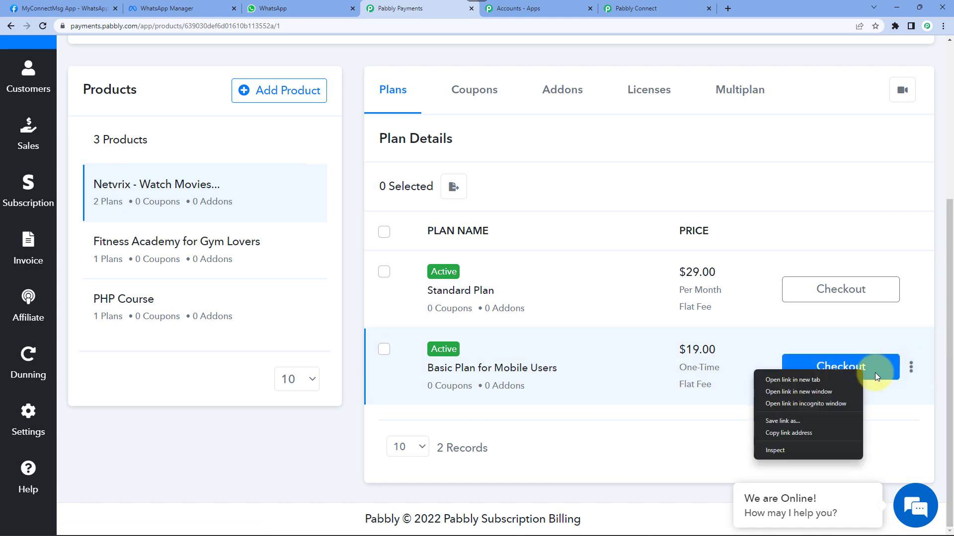
{"action": "left_click", "coordinate": [874, 372]}
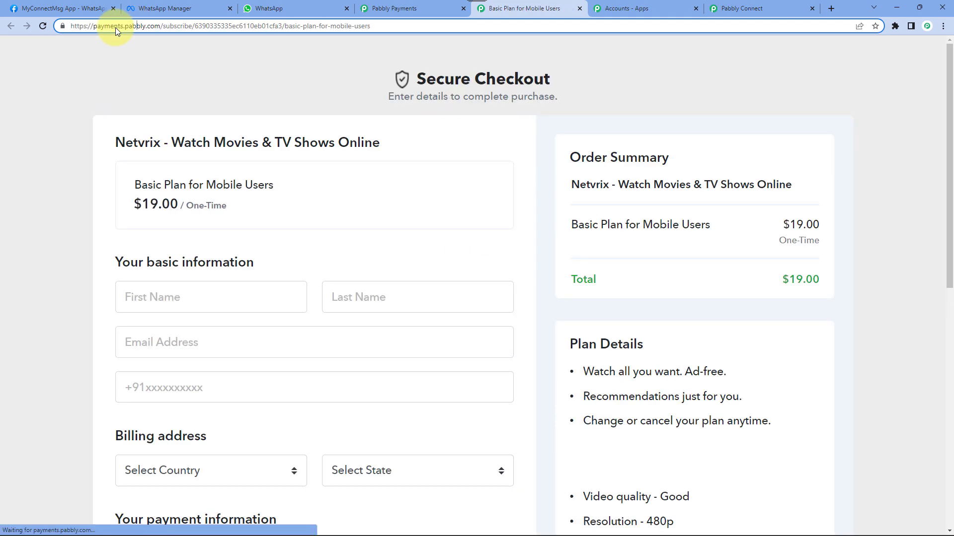
{"action": "left_click", "coordinate": [116, 27]}
{"action": "key", "text": "ctrl+c"}
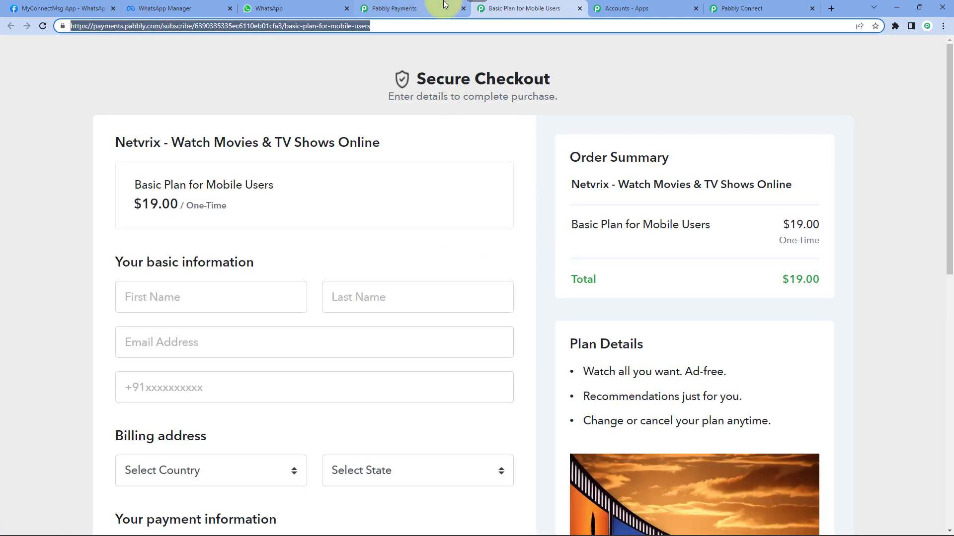
{"action": "left_click", "coordinate": [737, 9]}
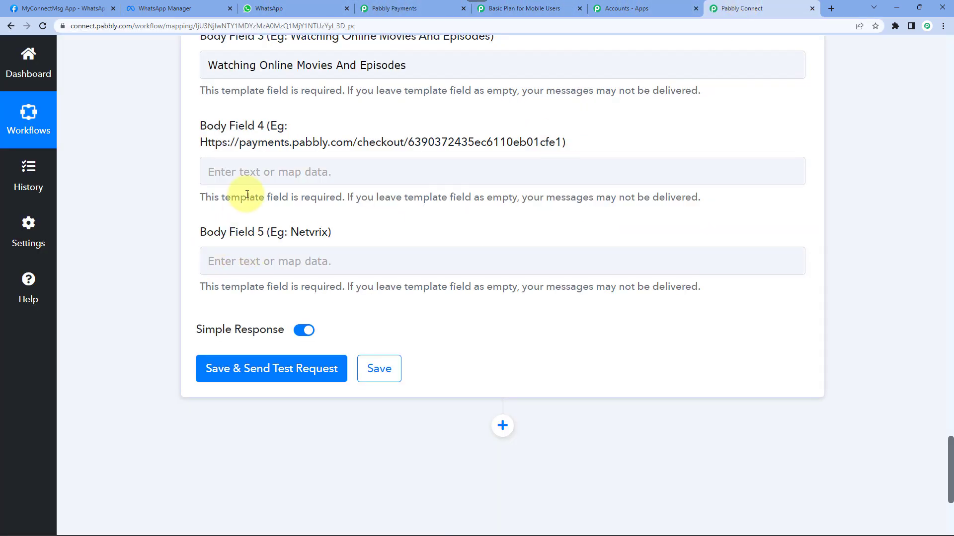
- Paste the Basic Plan checkout URL into Body Field 4
{"action": "left_click", "coordinate": [251, 171]}
{"action": "key", "text": "ctrl+v"}
{"action": "left_click", "coordinate": [177, 216]}
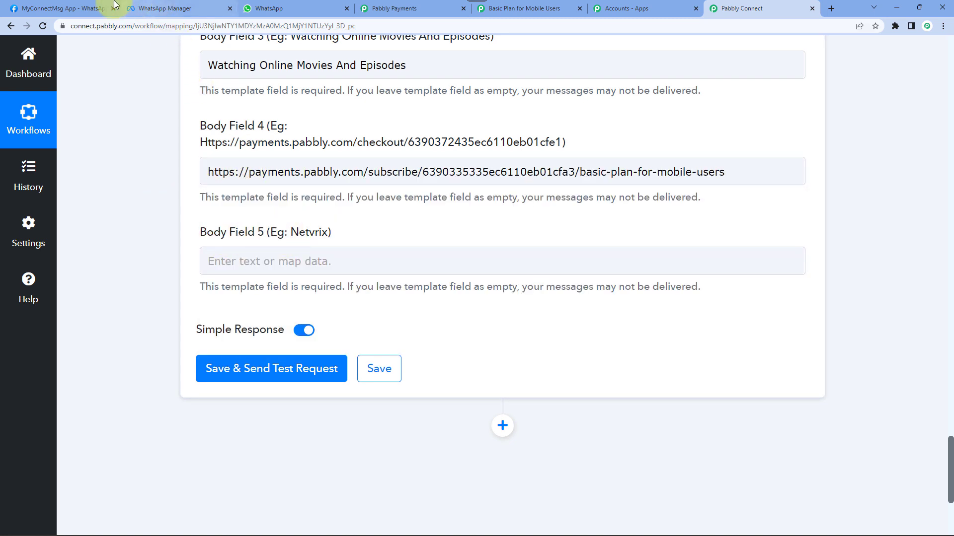
{"action": "left_click", "coordinate": [169, 8]}
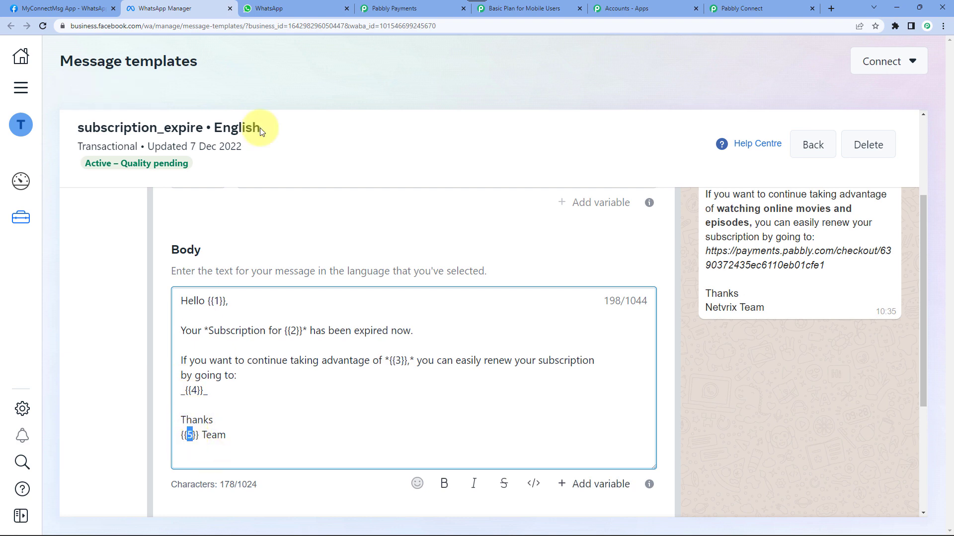
{"action": "left_click", "coordinate": [742, 8]}
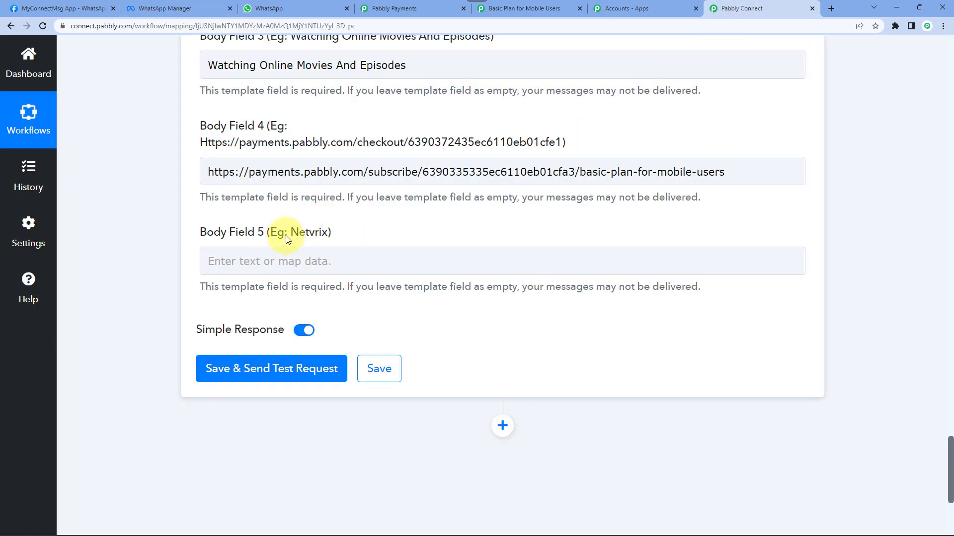
- Fill Body Field 5 with Netvrix copied from its label, removing the stray ')'
{"action": "left_click_drag", "start_coordinate": [291, 232], "coordinate": [329, 234]}
{"action": "key", "text": "ctrl+c"}
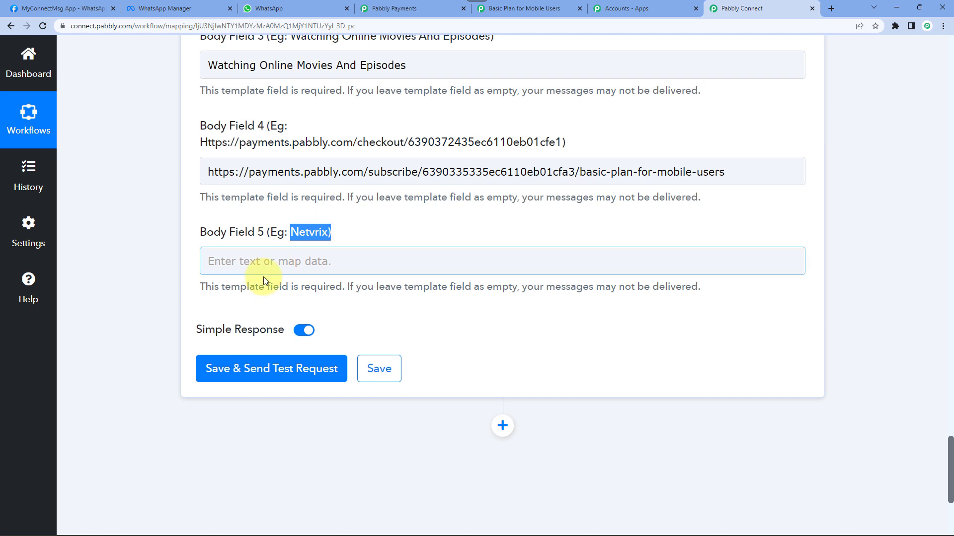
{"action": "left_click", "coordinate": [252, 260]}
{"action": "key", "text": "ctrl+v"}
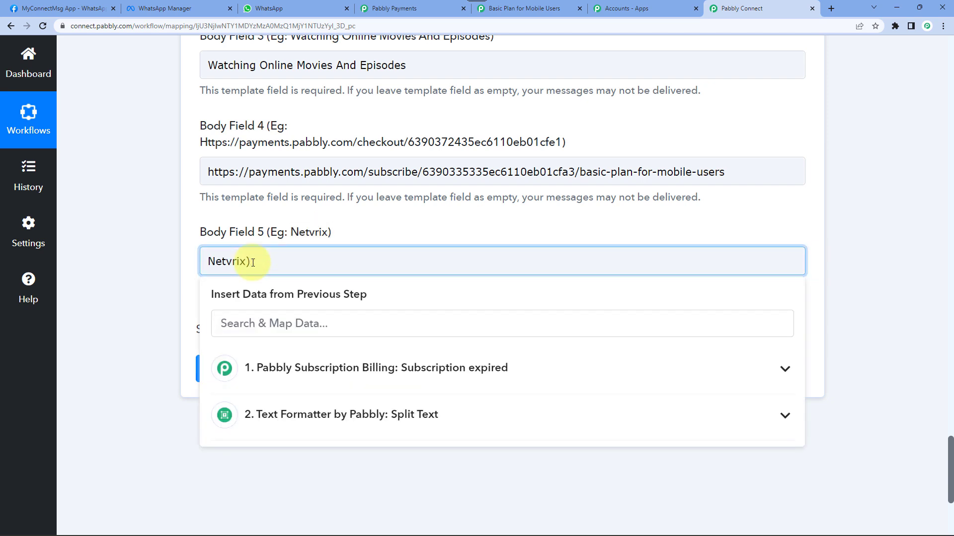
{"action": "key", "text": "BackSpace"}
{"action": "left_click", "coordinate": [181, 214]}
{"action": "scroll", "coordinate": [181, 218], "scroll_direction": "down", "scroll_amount": 1}
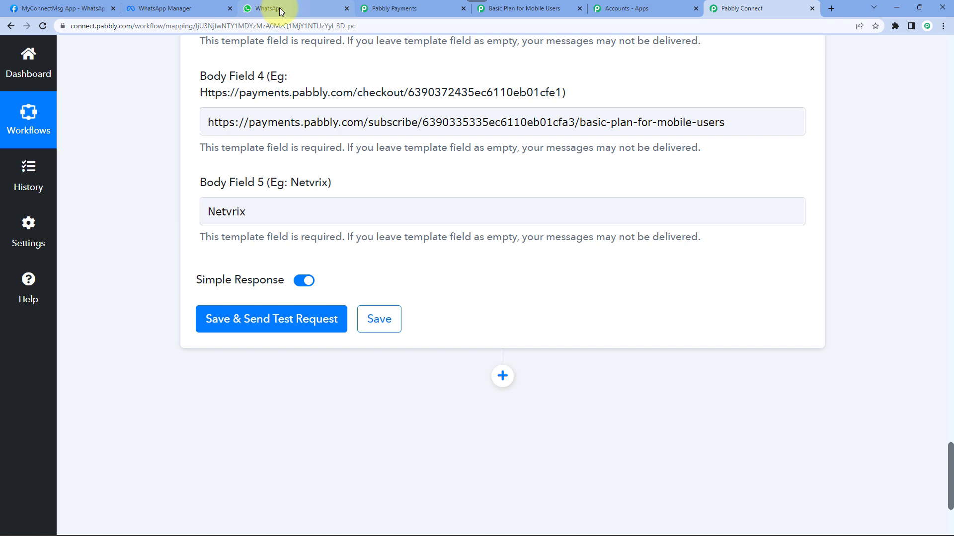
{"action": "mouse_move", "coordinate": [279, 8]}
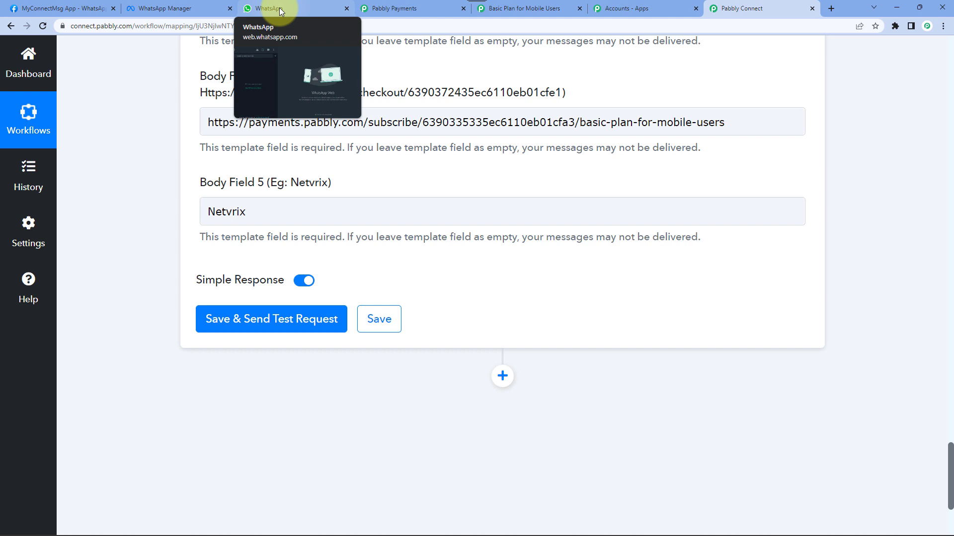
{"action": "left_click", "coordinate": [279, 8]}
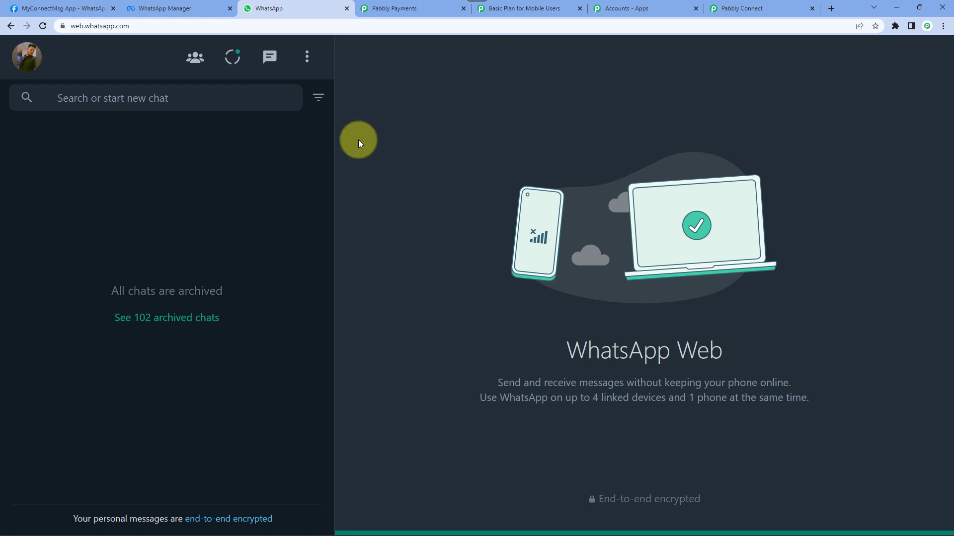
- Save the WhatsApp step and send a test request, getting a whatsapp message ID response
{"action": "left_click", "coordinate": [759, 10]}
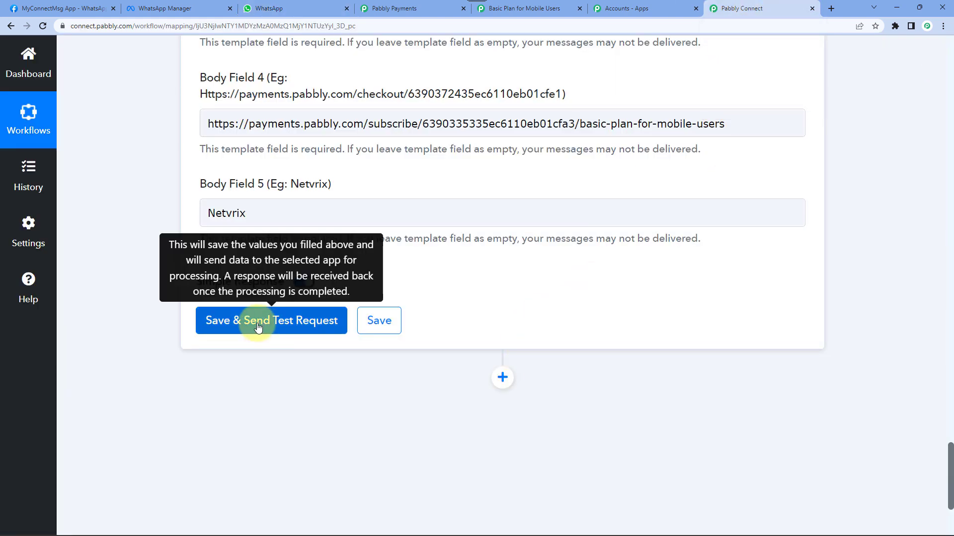
{"action": "left_click", "coordinate": [258, 327]}
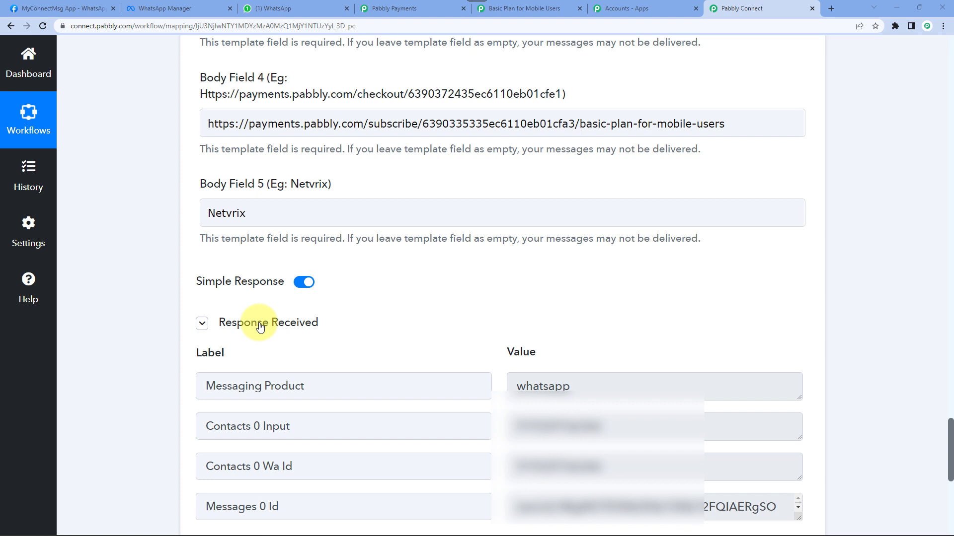
{"action": "left_click", "coordinate": [260, 327]}
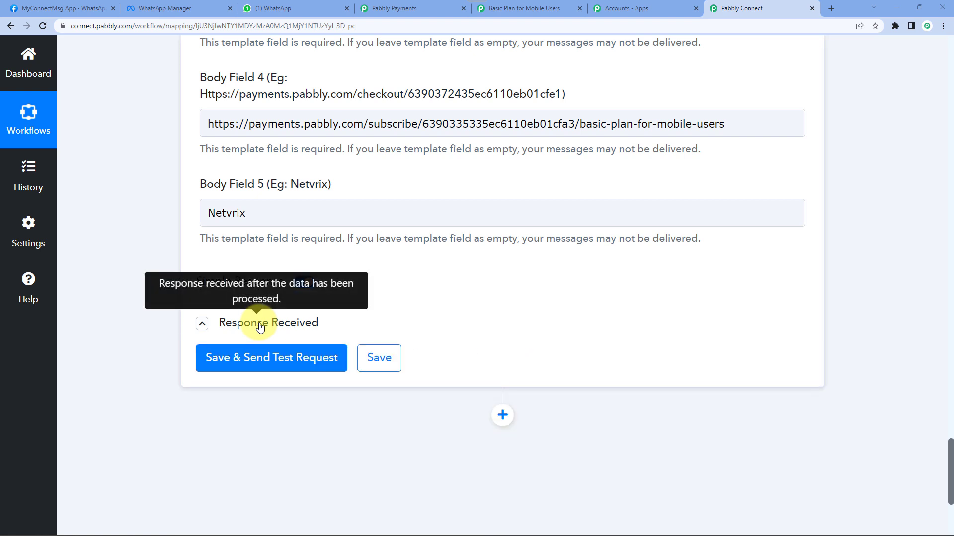
{"action": "left_click", "coordinate": [277, 8]}
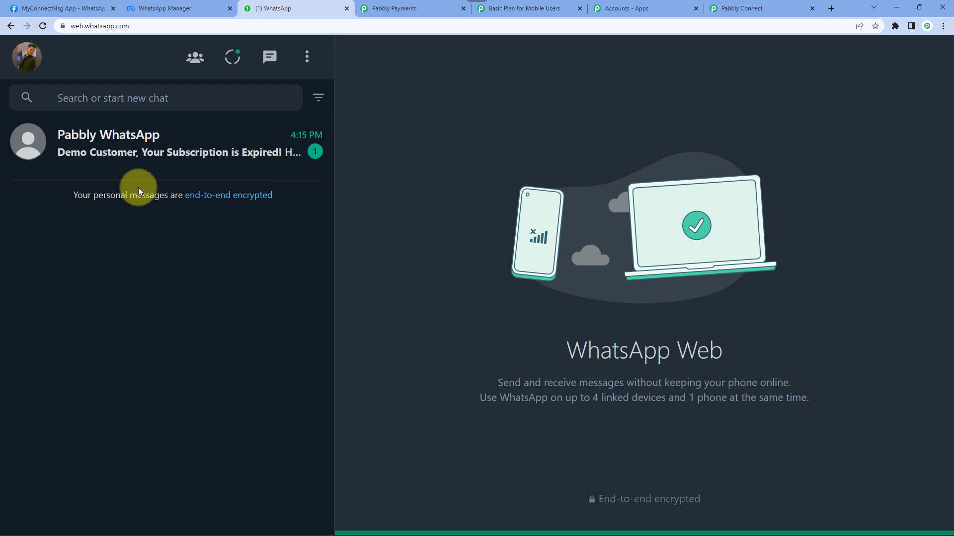
- Read the subscription-expired message with the Netvrix renewal link in the Pabbly WhatsApp chat
{"action": "left_click", "coordinate": [181, 147]}
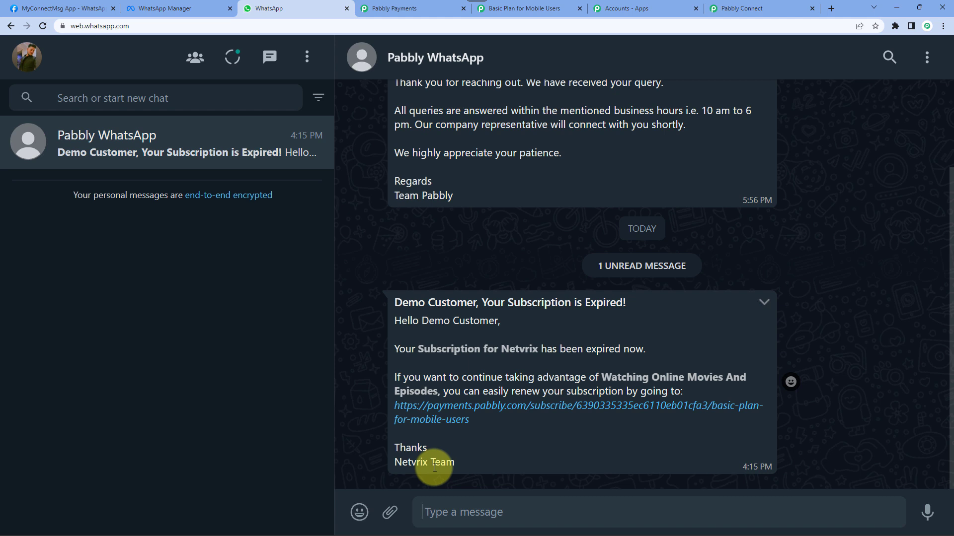
{"action": "left_click", "coordinate": [741, 10]}
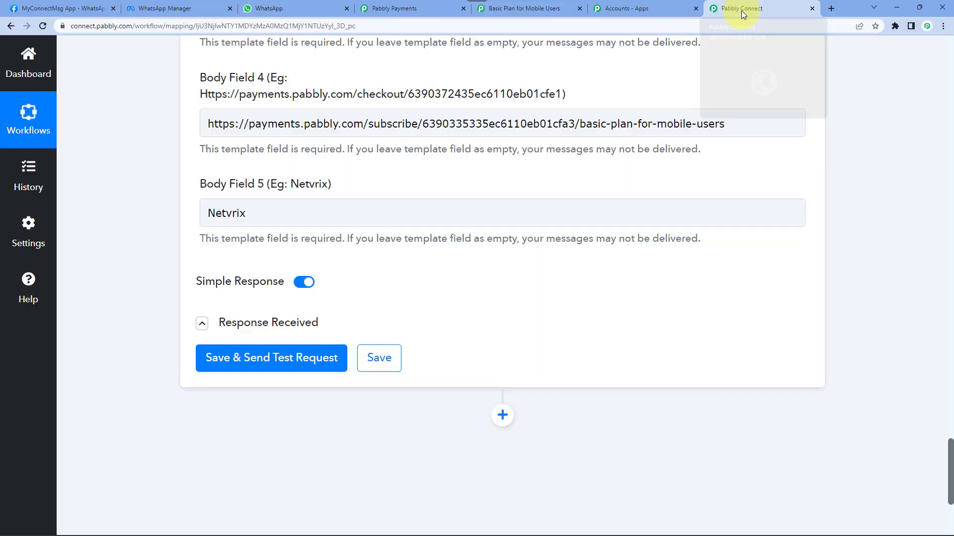
- Save the WhatsApp step, dismiss the success dialog, and collapse the Text Formatter and trigger steps
{"action": "left_click", "coordinate": [381, 368]}
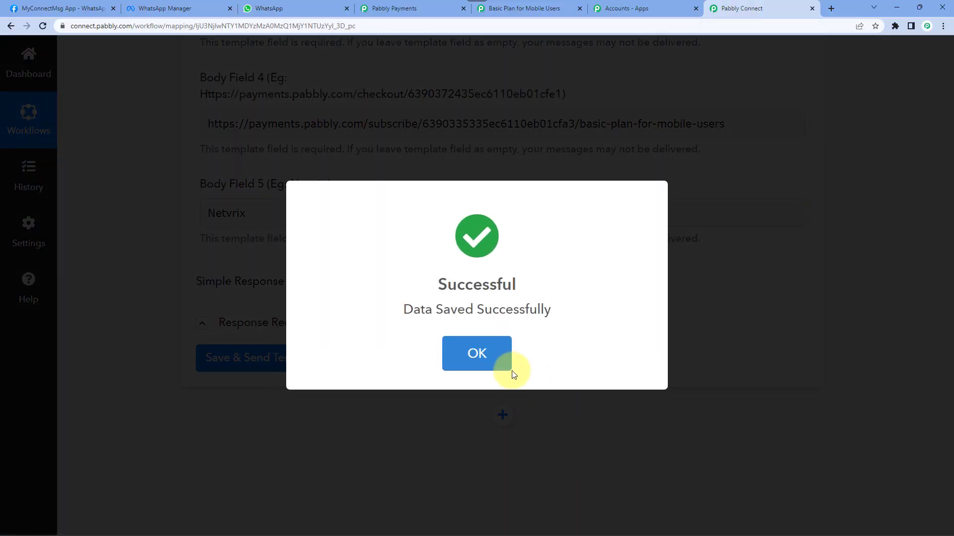
{"action": "left_click", "coordinate": [509, 370]}
{"action": "left_click_drag", "start_coordinate": [950, 462], "coordinate": [930, 183]}
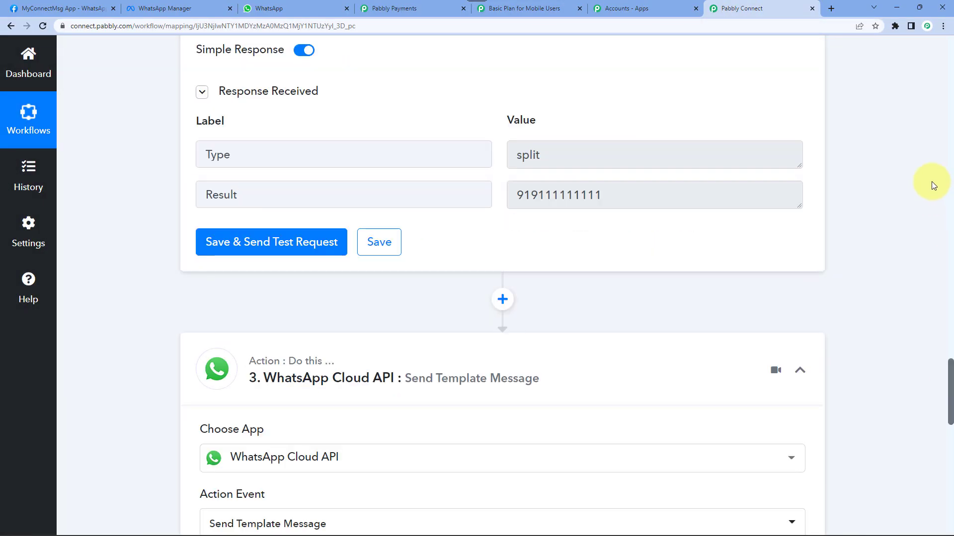
{"action": "left_click", "coordinate": [464, 338]}
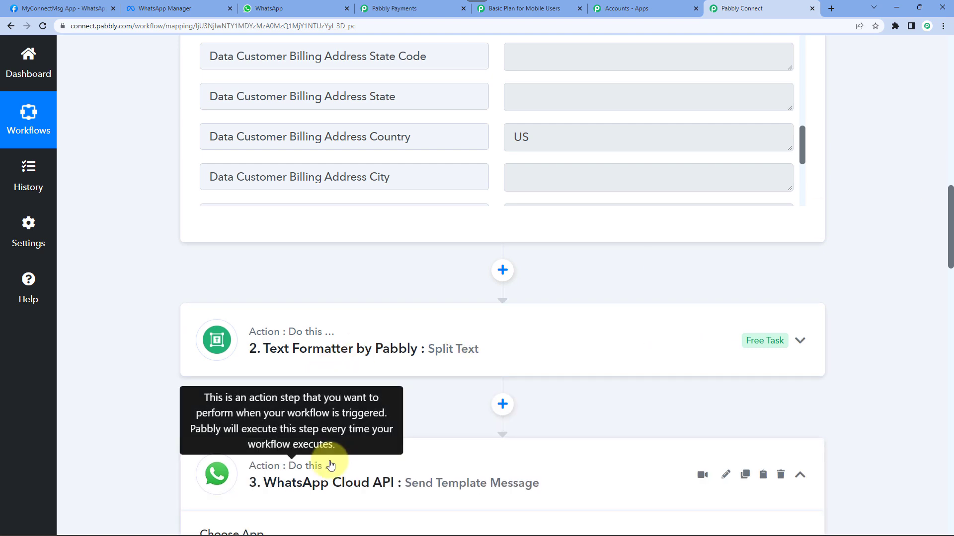
{"action": "scroll", "coordinate": [501, 393], "scroll_direction": "up", "scroll_amount": 4}
{"action": "scroll", "coordinate": [501, 392], "scroll_direction": "up", "scroll_amount": 10}
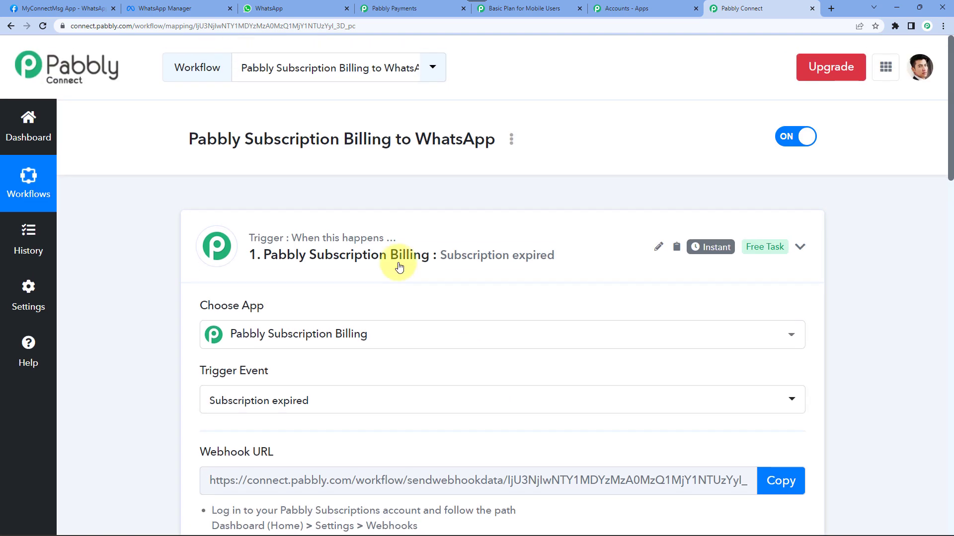
{"action": "left_click", "coordinate": [340, 244]}
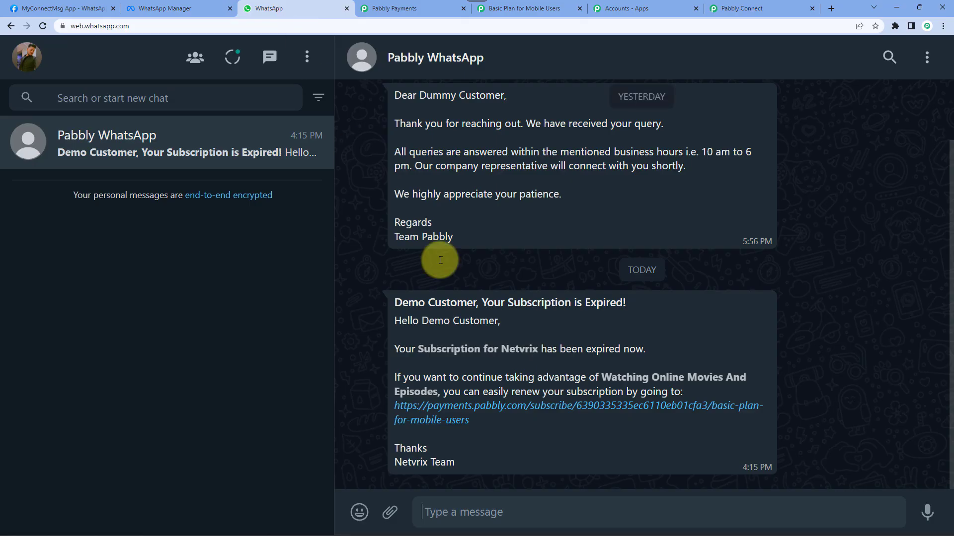
{"action": "left_click", "coordinate": [295, 8]}
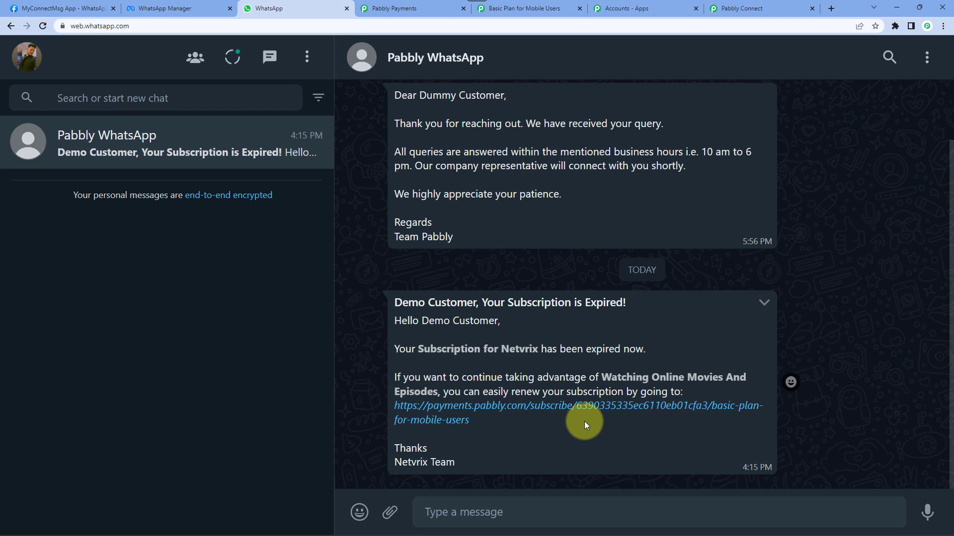
{"action": "left_click", "coordinate": [742, 8]}
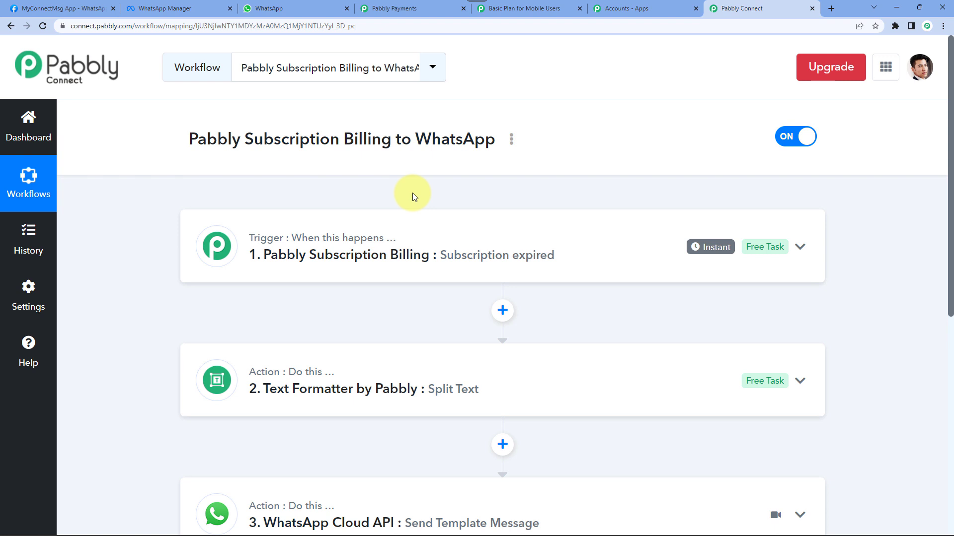
{"action": "scroll", "coordinate": [378, 223], "scroll_direction": "down", "scroll_amount": 3}
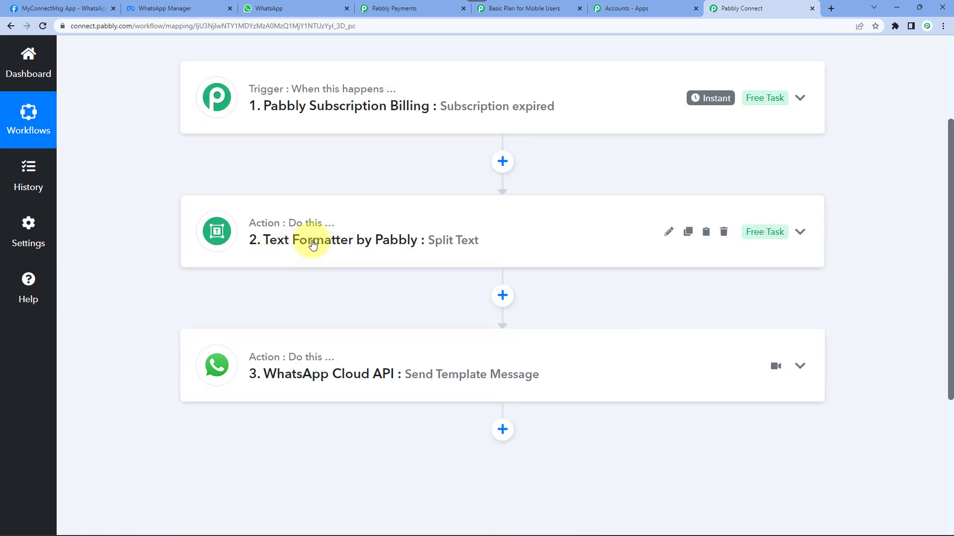
{"action": "left_click", "coordinate": [354, 240]}
{"action": "scroll", "coordinate": [233, 413], "scroll_direction": "down", "scroll_amount": 2}
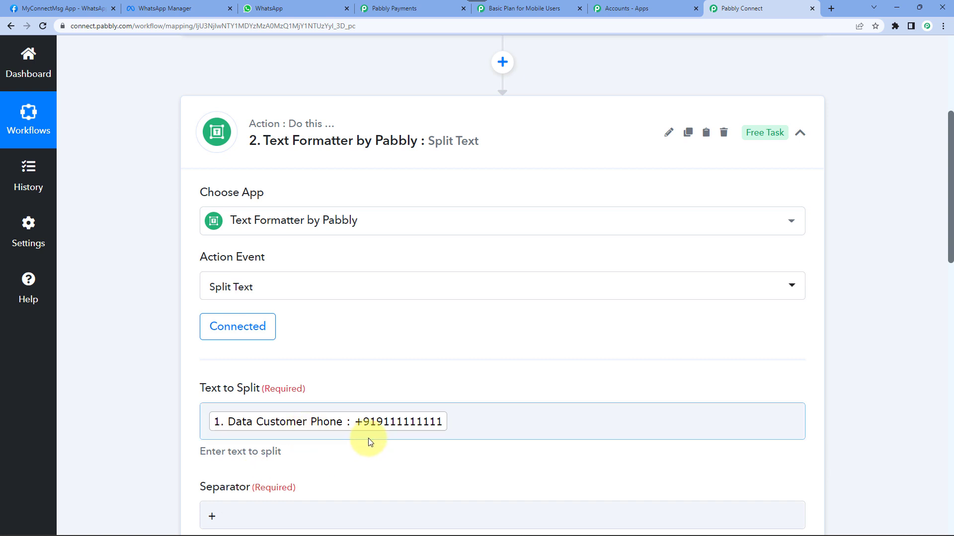
{"action": "left_click", "coordinate": [403, 124]}
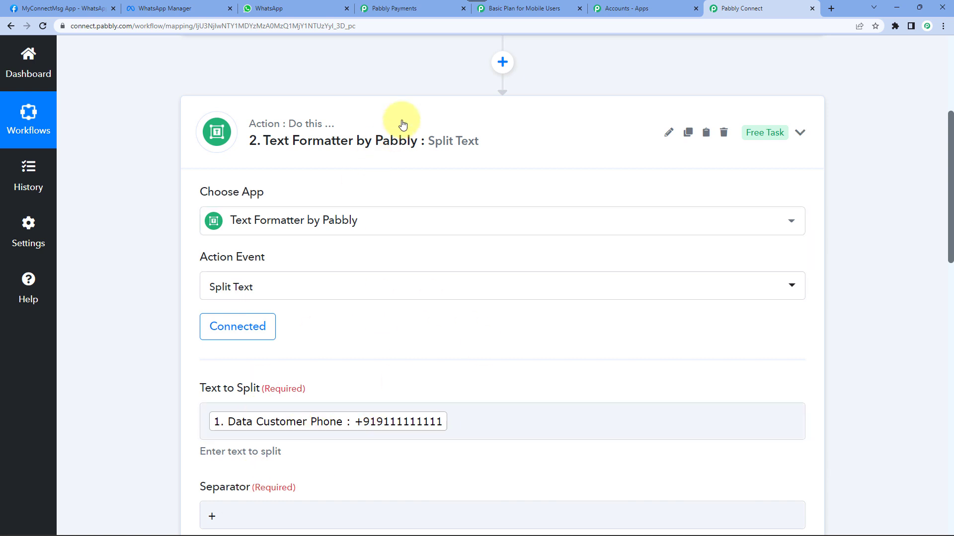